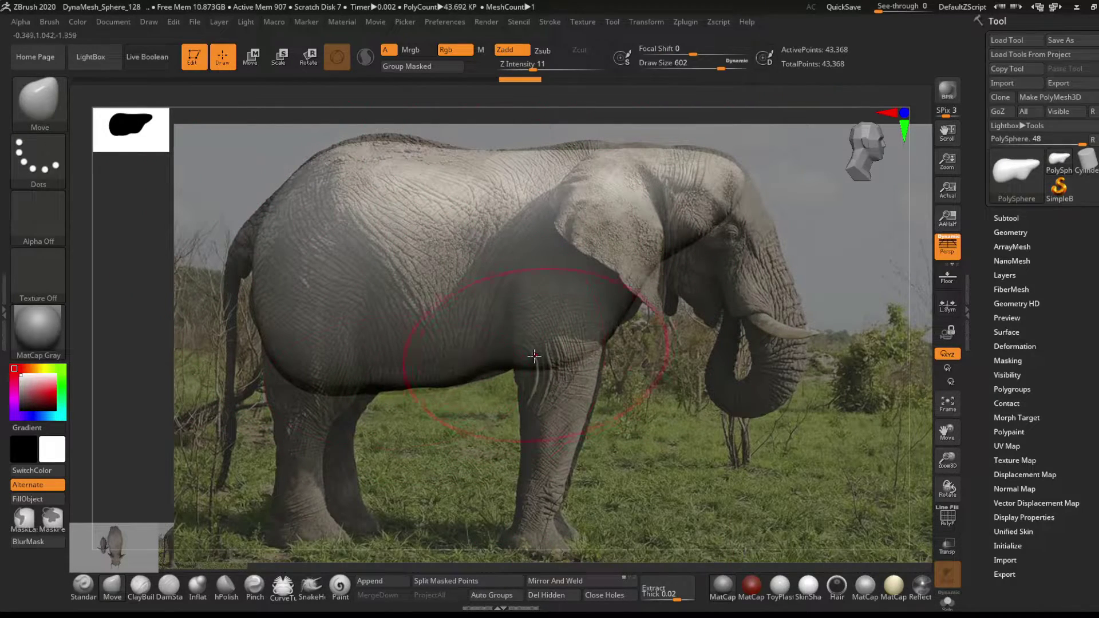
Turn the elephant body mesh to match the side-view reference and bring up the subtool list
drag(772, 352, 299, 307)
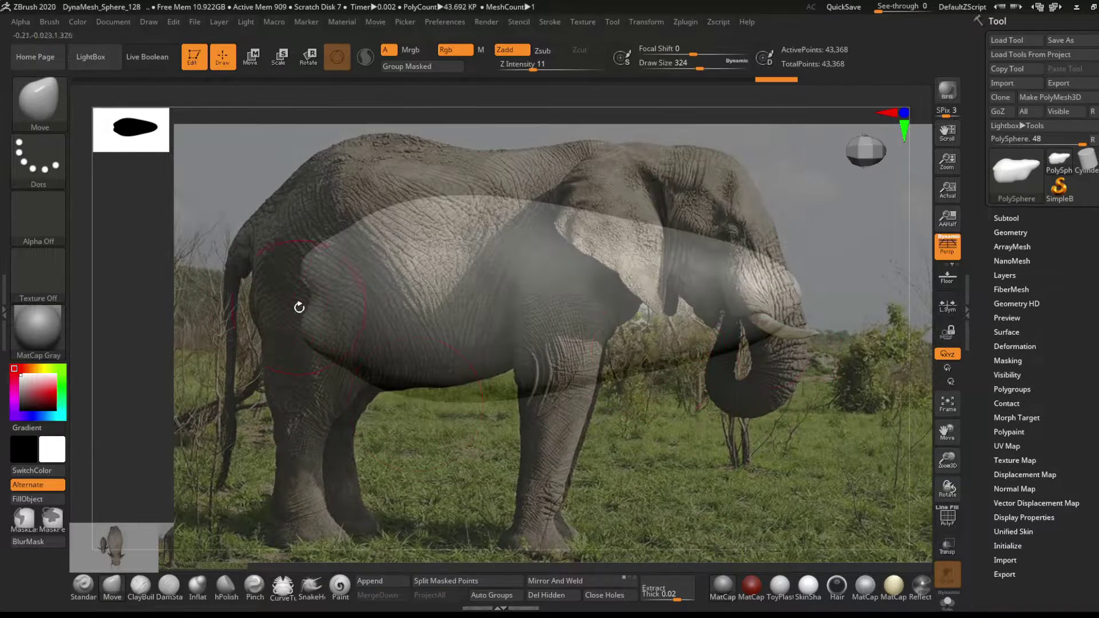
drag(608, 375, 242, 243)
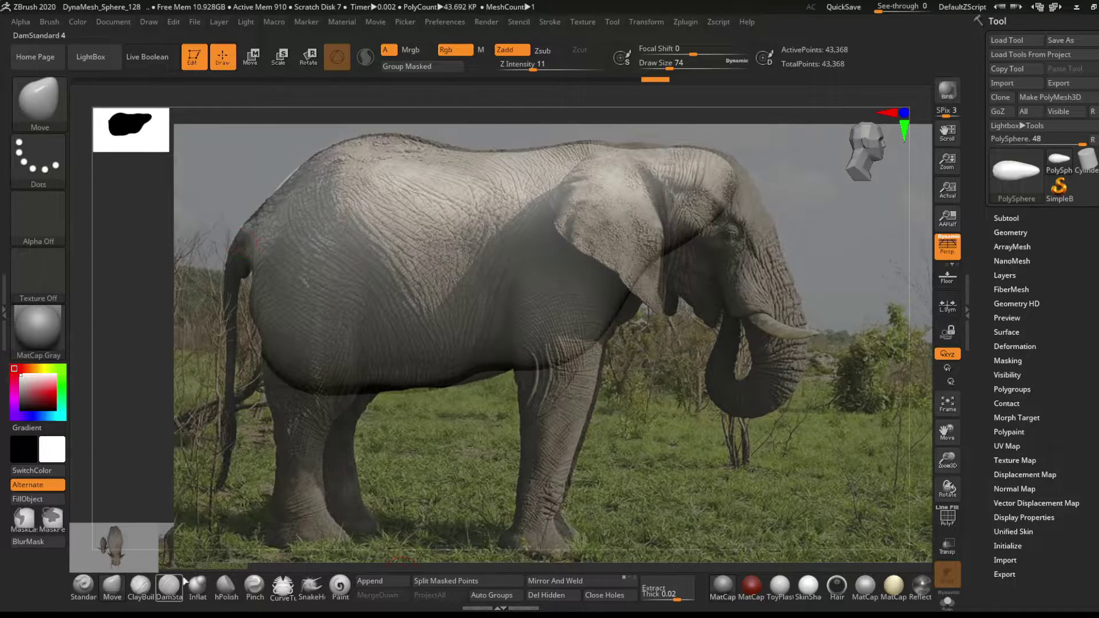
click(1007, 218)
Append a sphere subtool and move it to the right with Transpose
click(369, 581)
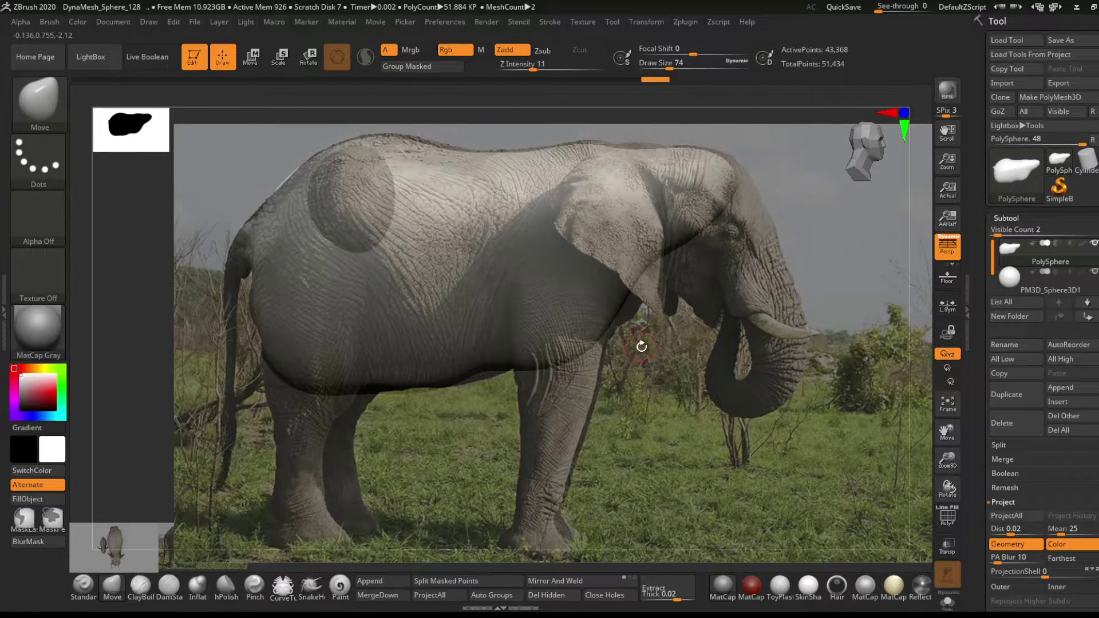
key(w)
drag(382, 244, 682, 221)
Append a Cylinder3D subtool and position it over the hind leg
click(370, 580)
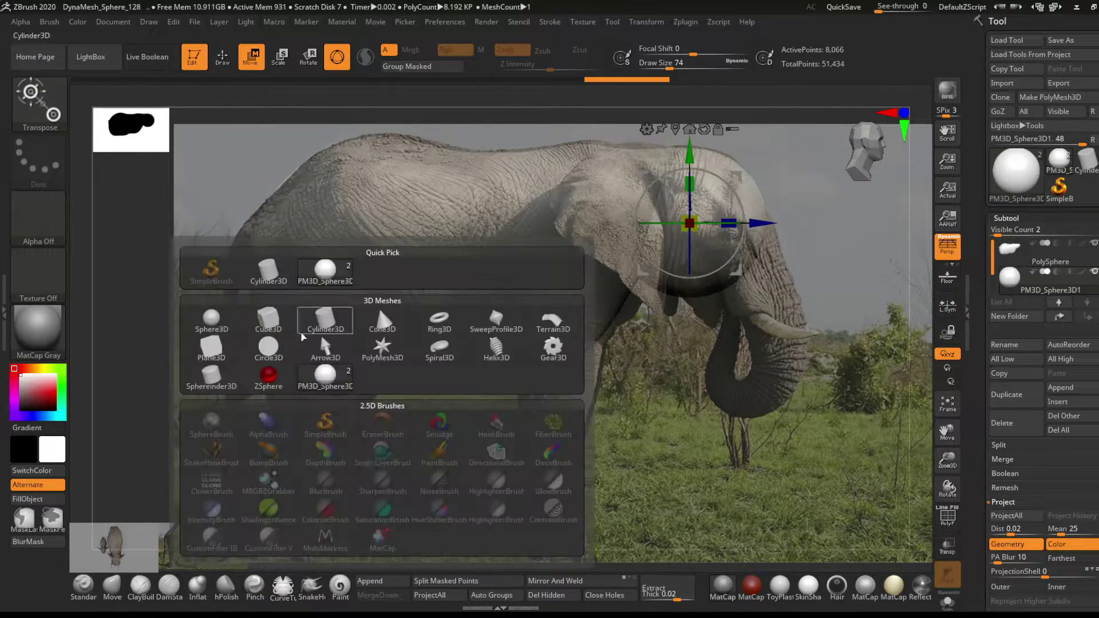
click(307, 319)
drag(401, 272, 559, 387)
shift+drag(745, 458, 287, 457)
drag(564, 400, 466, 392)
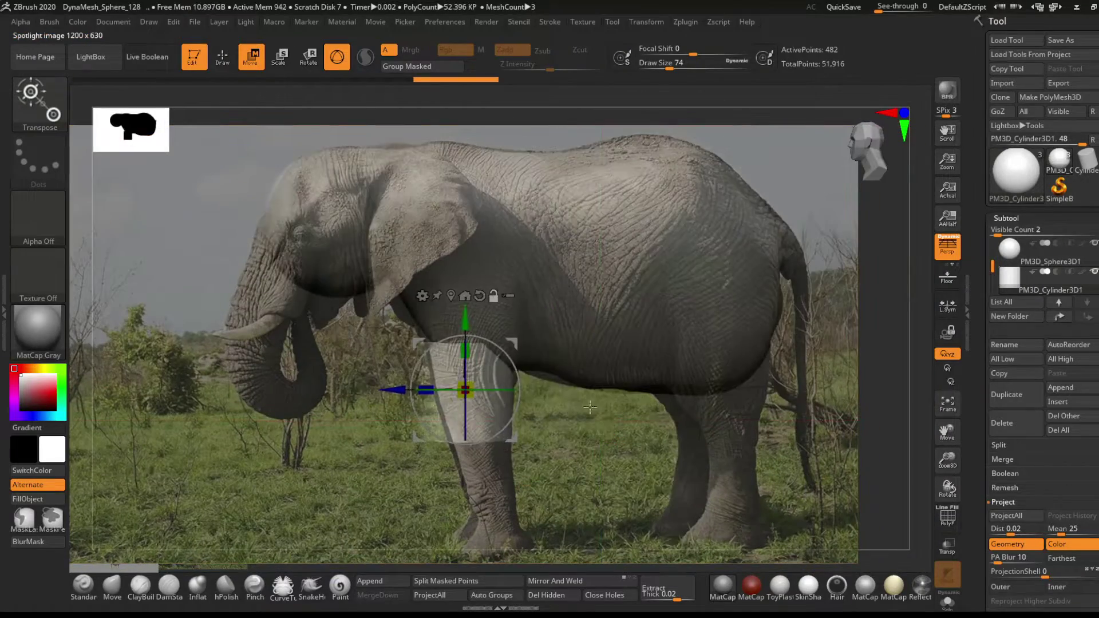
drag(744, 458, 401, 458)
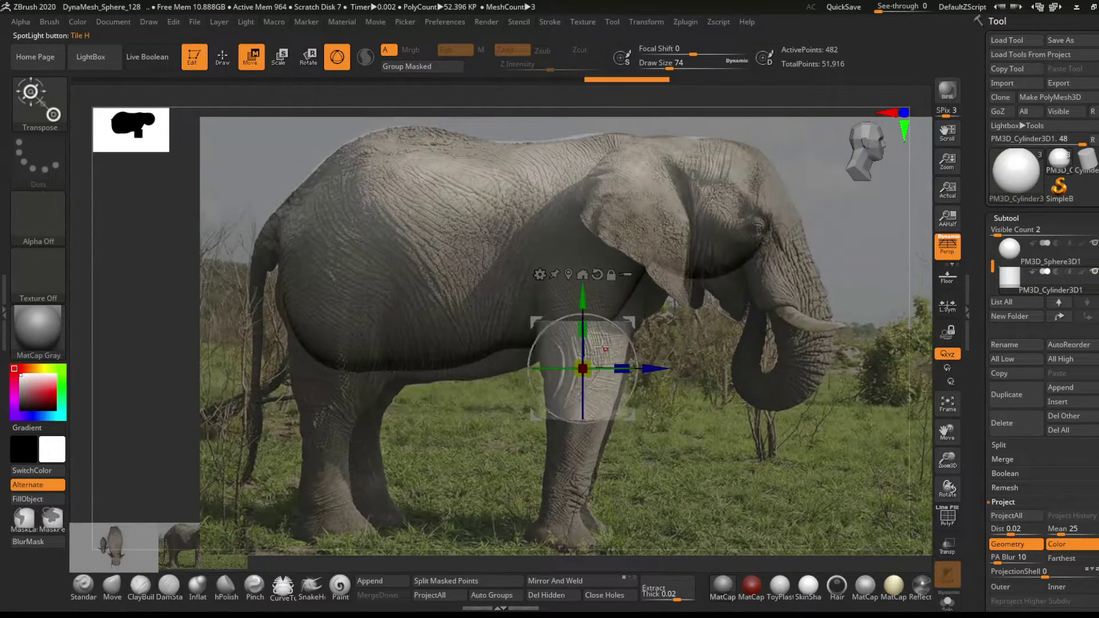
mouse_move(581, 369)
mouse_down()
mouse_move(329, 408)
mouse_move(321, 452)
mouse_up()
Subdivide the cylinder, stretch it up the leg, and move the sphere to the hind knee
key(q)
key(ctrl+d)
key(ctrl+d)
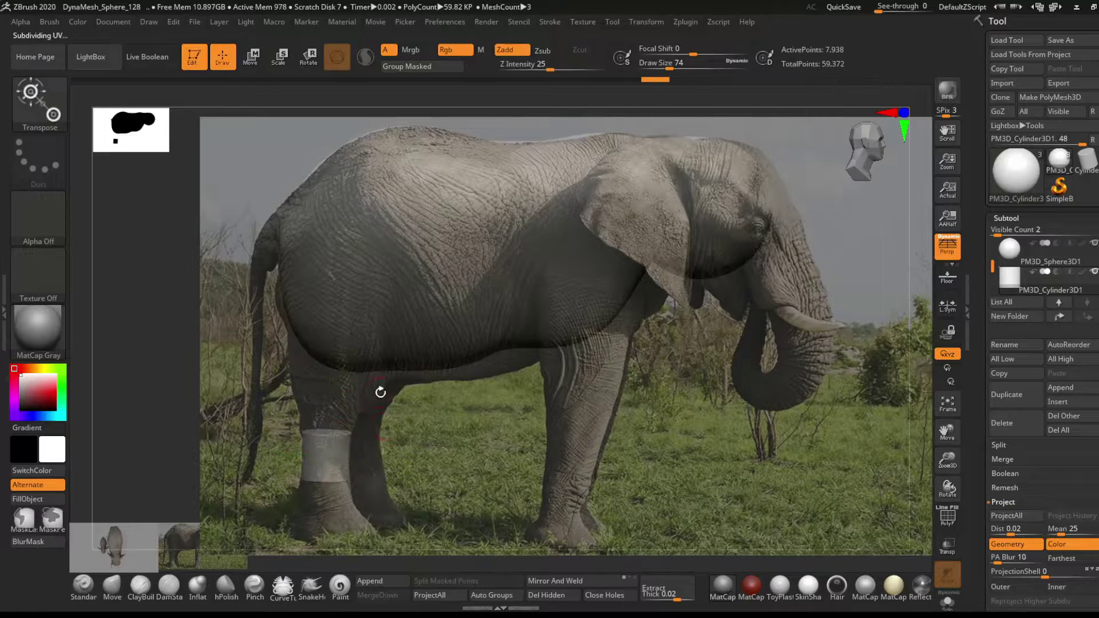
drag(334, 407, 335, 366)
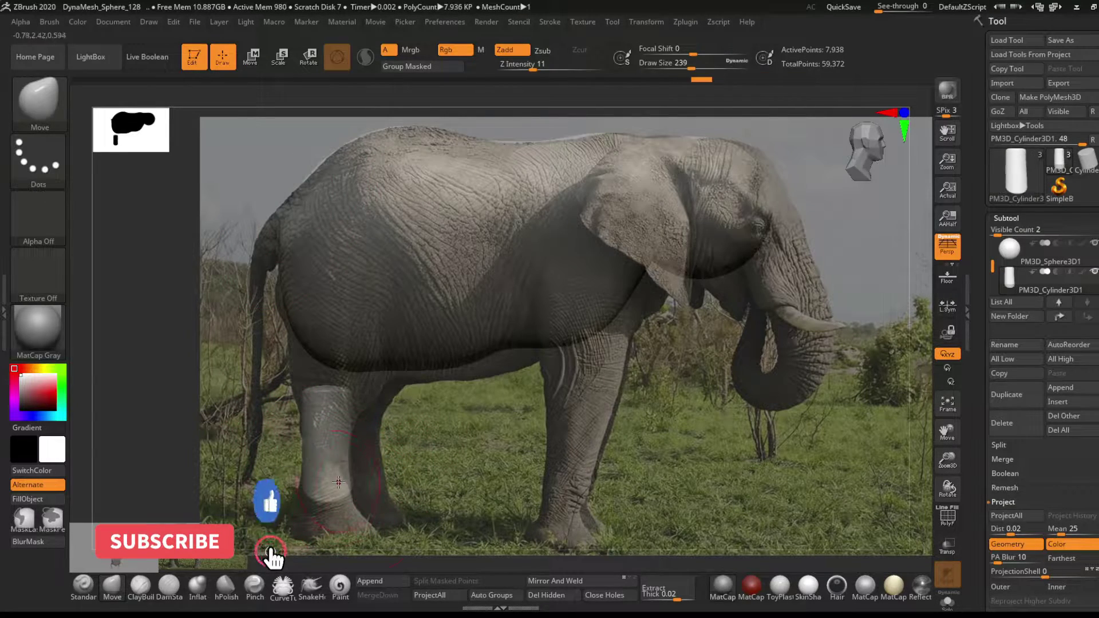
click(1016, 264)
key(w)
drag(289, 363, 424, 371)
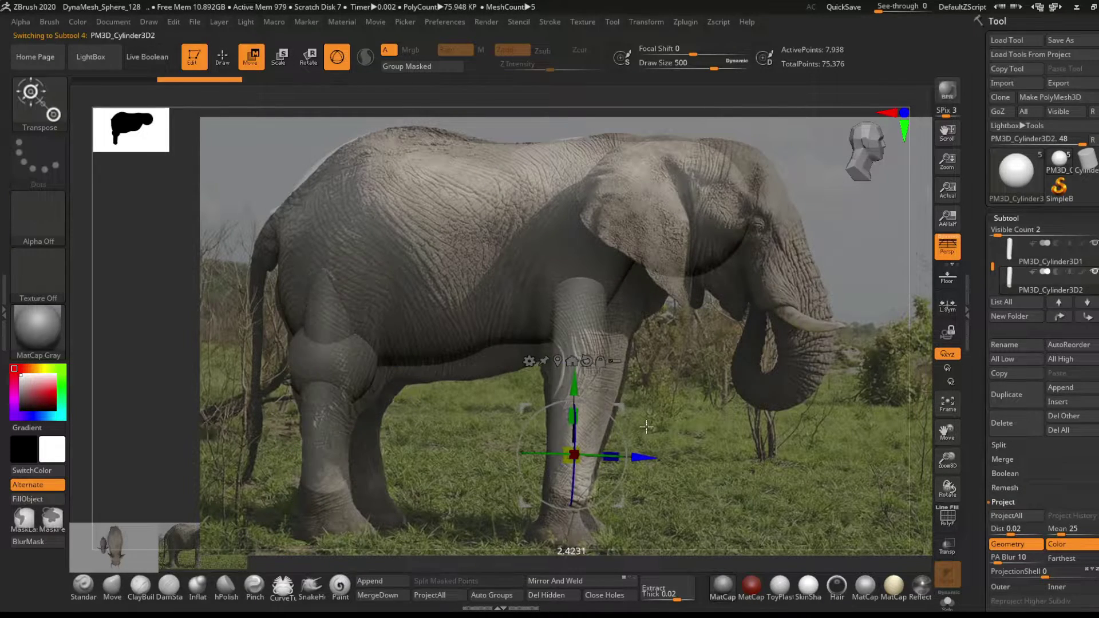
Pull out the top of the front-leg cylinder with the Move brush to match the reference
key(q)
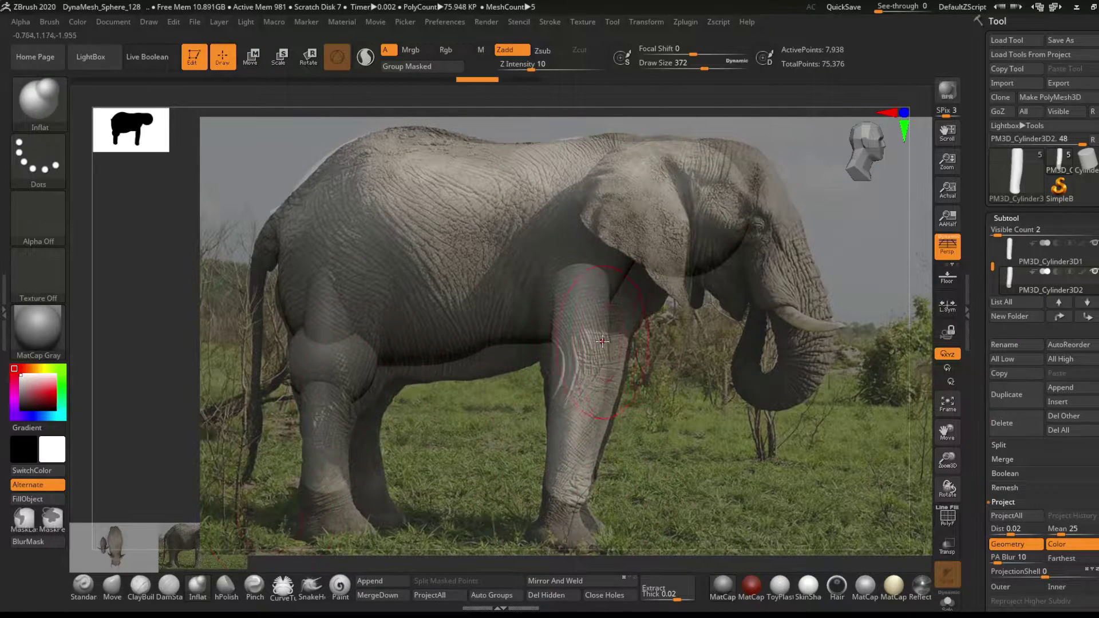
drag(602, 342, 618, 385)
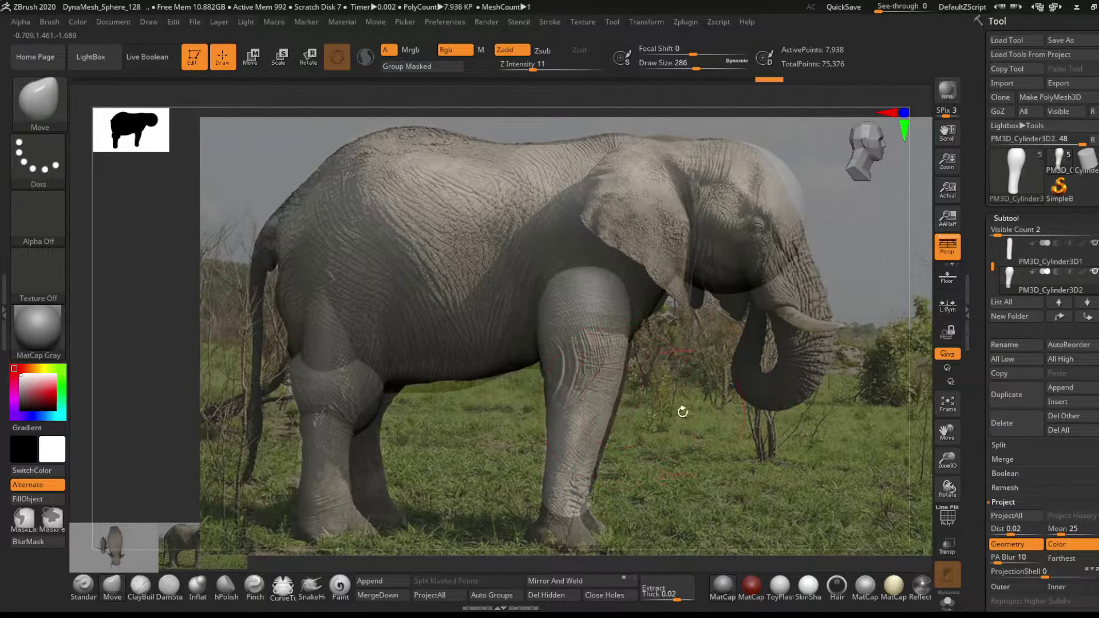
drag(682, 412, 678, 359)
drag(535, 293, 649, 325)
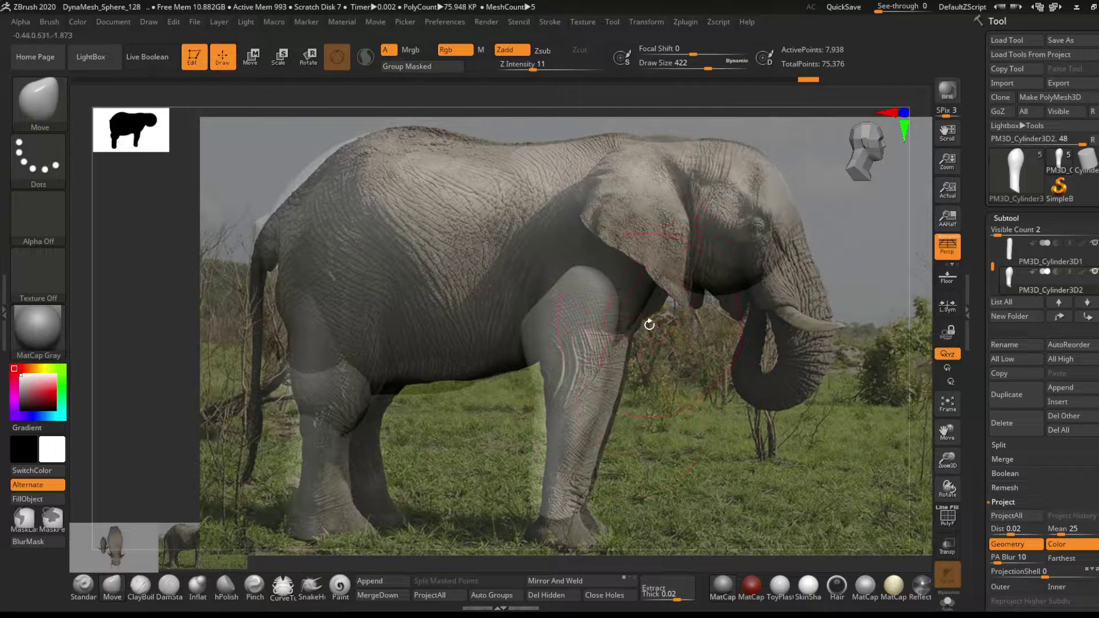
Merge the knee sphere, head sphere and leg pieces down into the main body mesh
key(w)
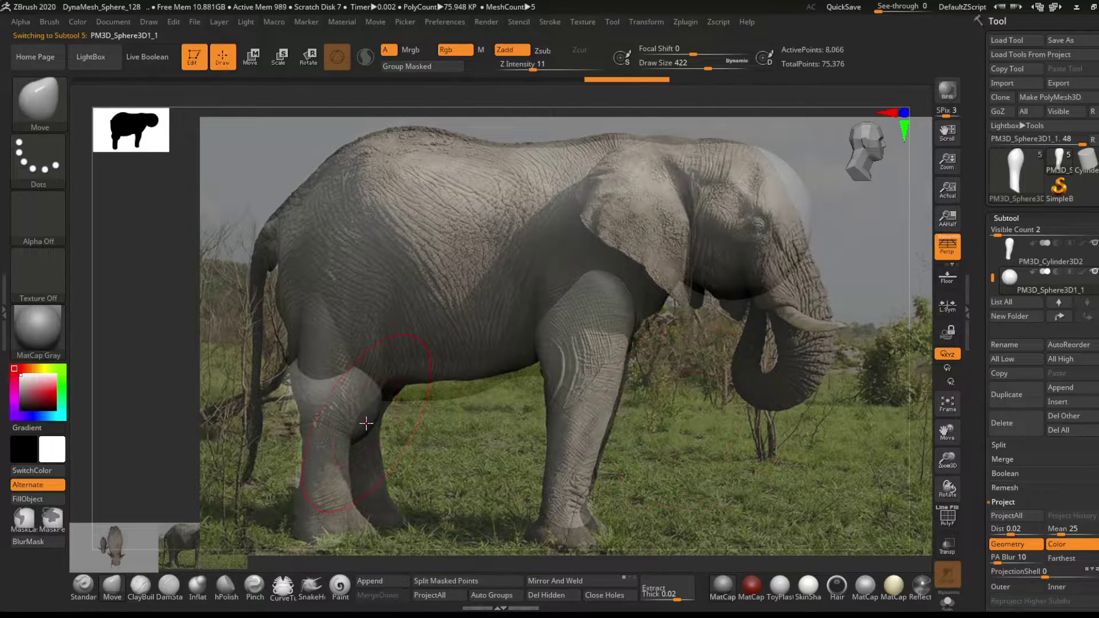
alt+click(342, 355)
key(q)
alt+click(772, 191)
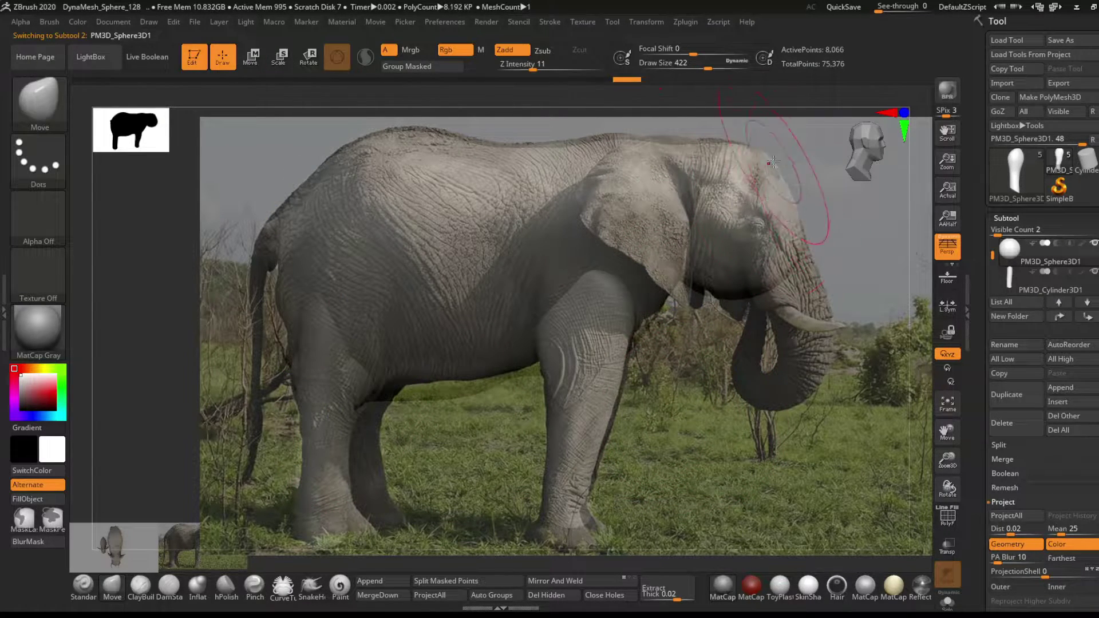
alt+click(635, 366)
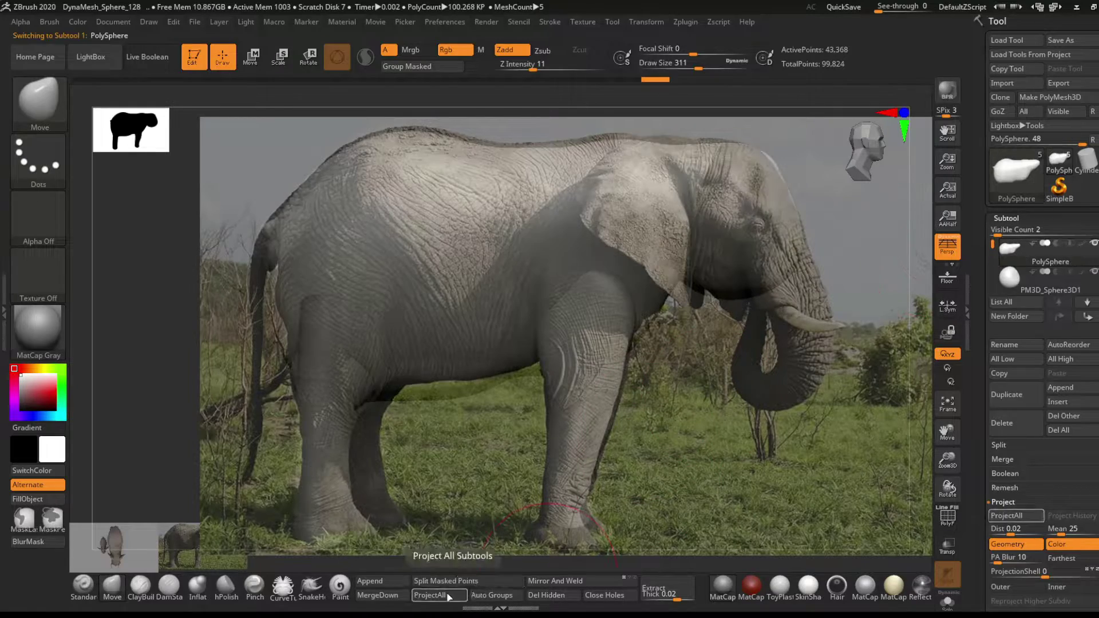
click(378, 595)
click(348, 597)
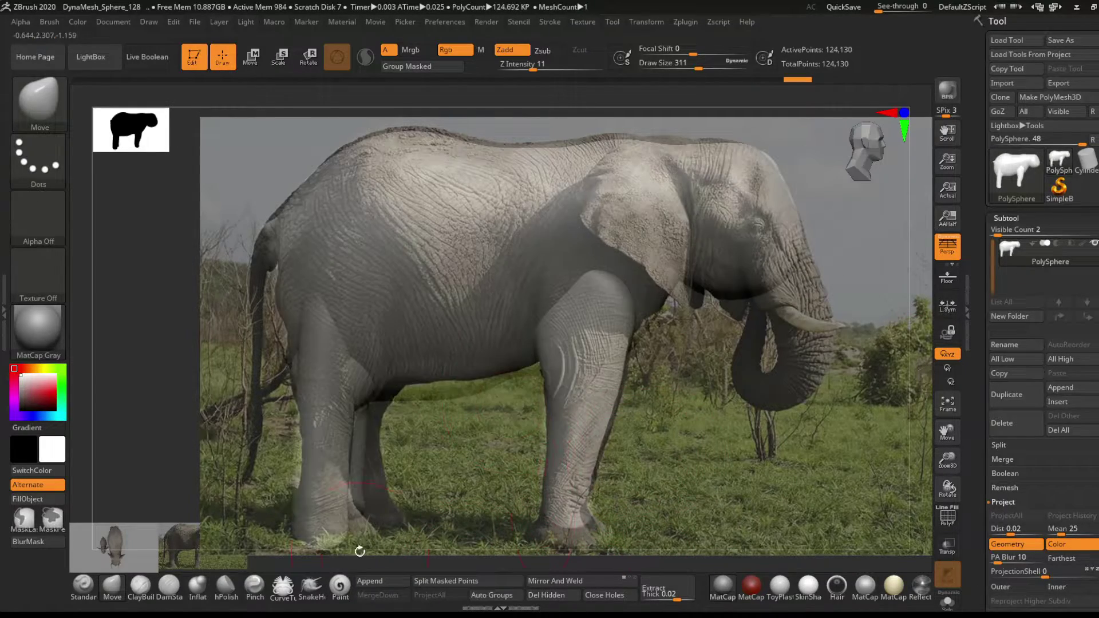
Move the remaining cylinder subtool onto the front leg with Transpose
alt+click(380, 366)
key(w)
mouse_move(412, 245)
mouse_down()
mouse_move(577, 417)
mouse_move(590, 460)
mouse_up()
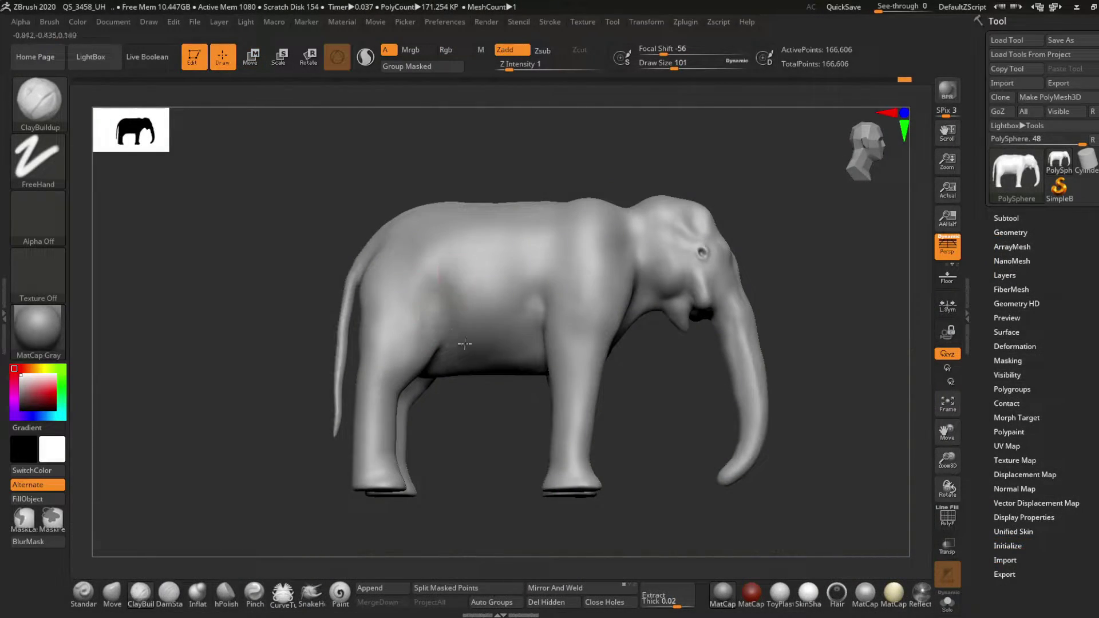
Sculpt the skin around the eye with a low-intensity ClayBuildup brush
right_drag(465, 343, 467, 325)
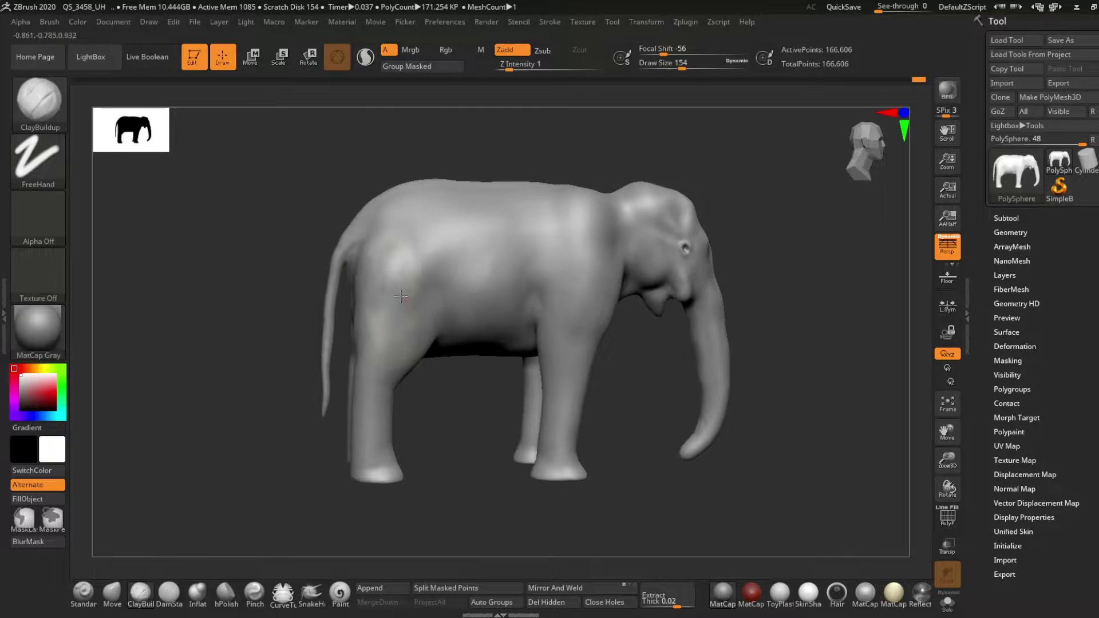
mouse_move(387, 254)
right_down()
mouse_move(460, 428)
mouse_move(441, 398)
mouse_move(486, 401)
mouse_move(557, 379)
mouse_move(487, 372)
mouse_move(503, 372)
mouse_move(565, 269)
right_up()
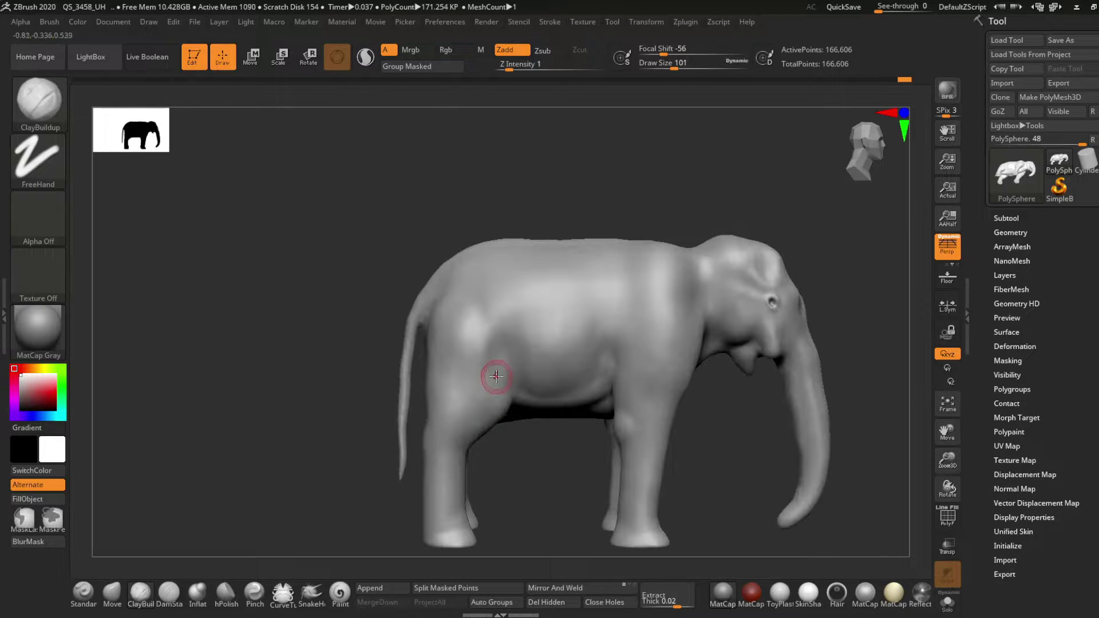
key(space)
mouse_move(521, 429)
right_down()
mouse_move(598, 378)
mouse_move(633, 380)
mouse_move(663, 314)
mouse_move(676, 320)
right_up()
mouse_move(622, 294)
right_down()
mouse_move(626, 319)
mouse_move(615, 280)
mouse_move(587, 263)
mouse_move(669, 382)
right_up()
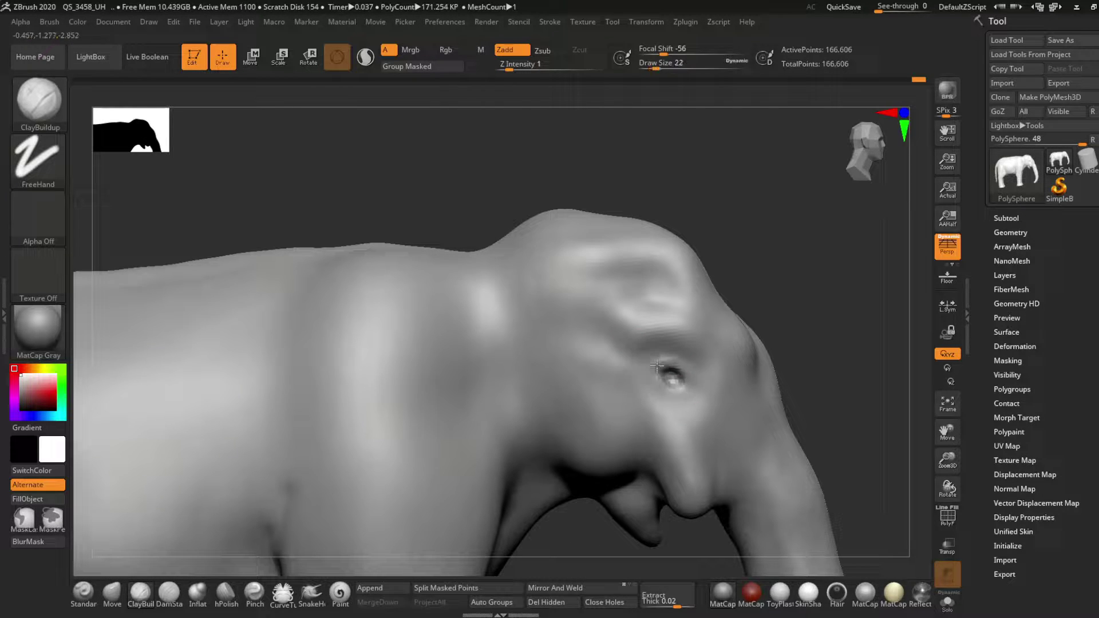
key(space)
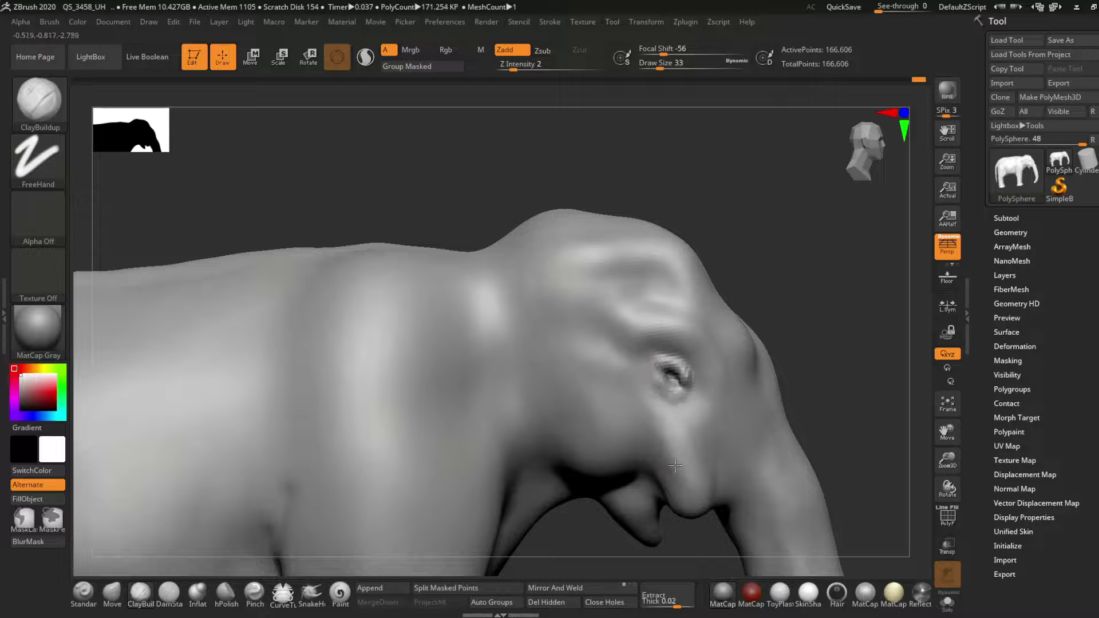
mouse_move(676, 467)
right_down()
mouse_move(658, 392)
mouse_move(662, 504)
mouse_move(715, 490)
mouse_move(679, 488)
mouse_move(613, 449)
mouse_move(568, 289)
right_up()
Frame the elephant and orbit to three-quarter views to review the head and face
key(f)
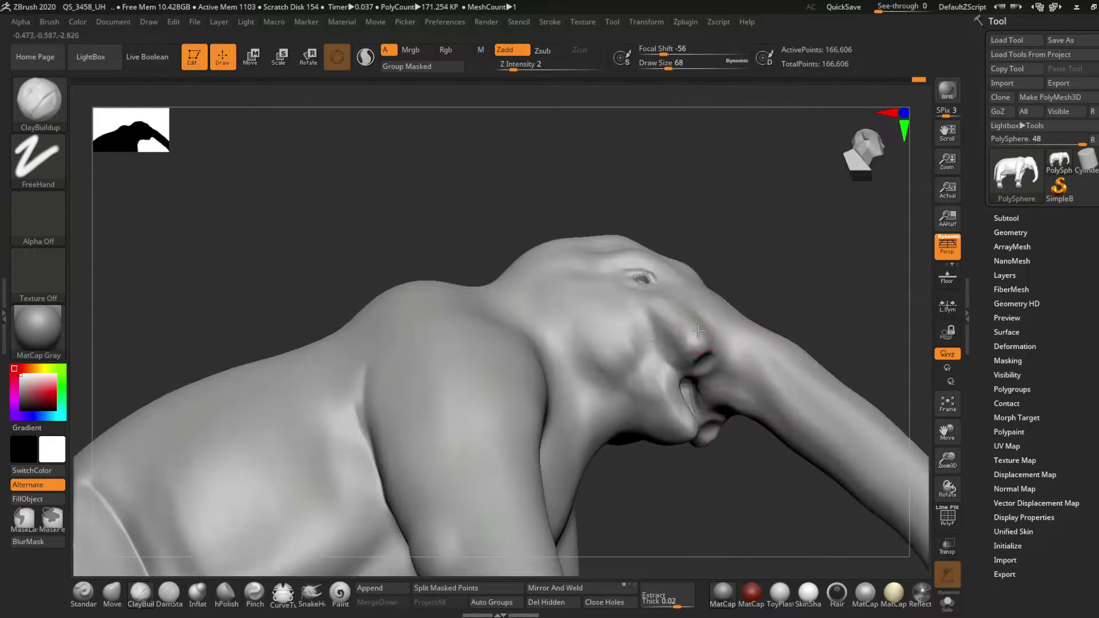
key(f)
ctrl+right_drag(633, 301, 668, 309)
key(f)
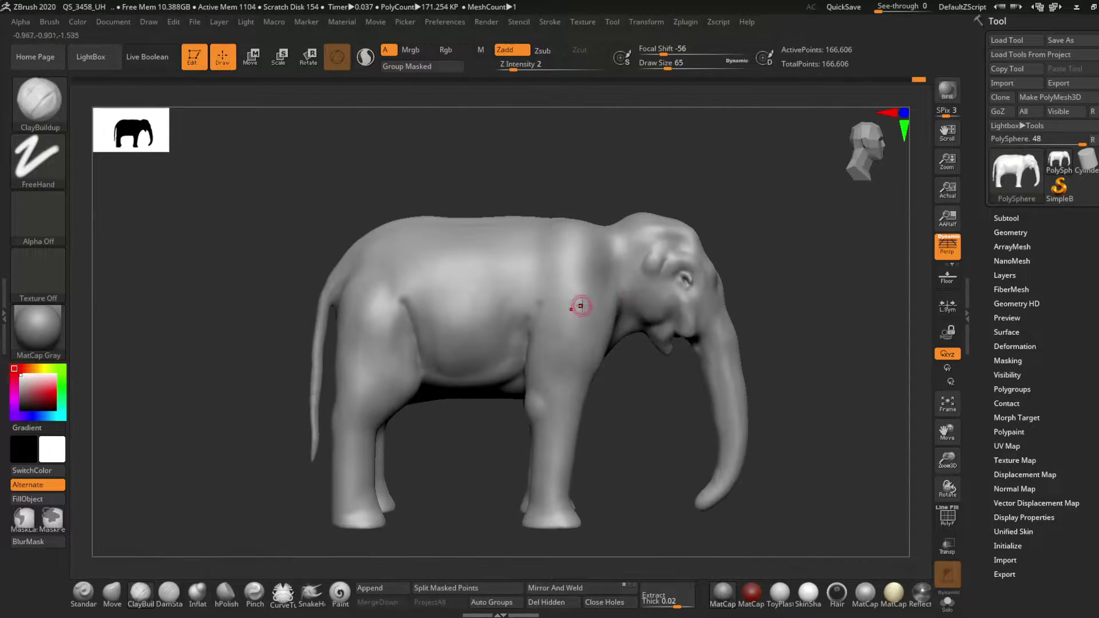
right_drag(528, 281, 671, 249)
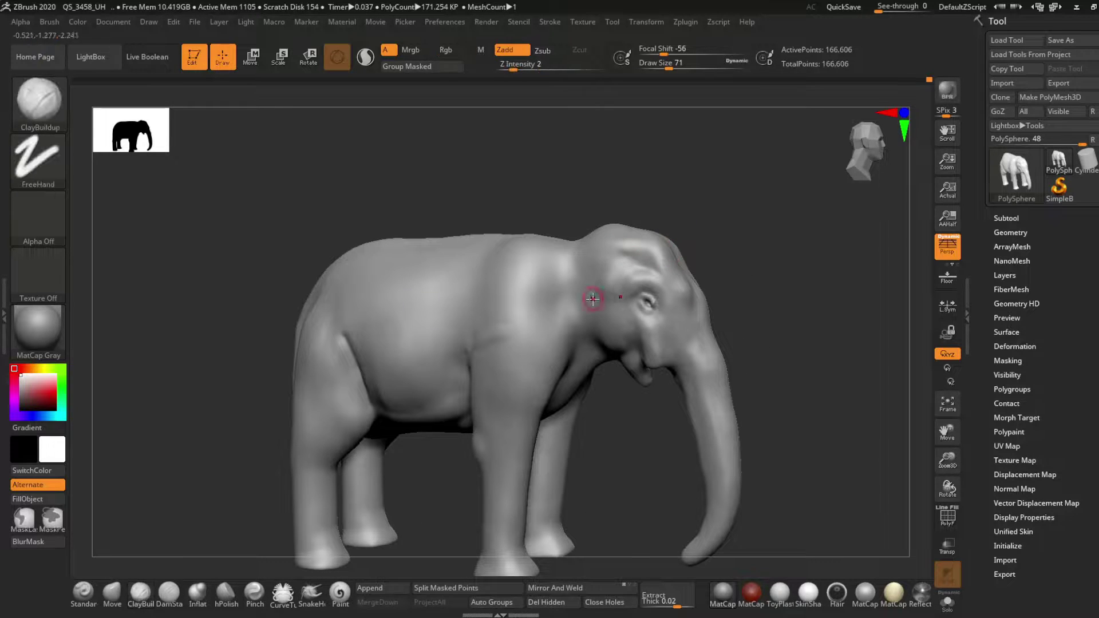
mouse_move(509, 325)
ctrl+right_down()
mouse_move(478, 335)
mouse_move(483, 422)
mouse_move(636, 427)
mouse_move(505, 422)
mouse_move(492, 400)
mouse_move(437, 459)
mouse_move(407, 406)
mouse_move(413, 373)
mouse_move(498, 462)
ctrl+right_up()
key(f)
key(b)
key(m)
key(v)
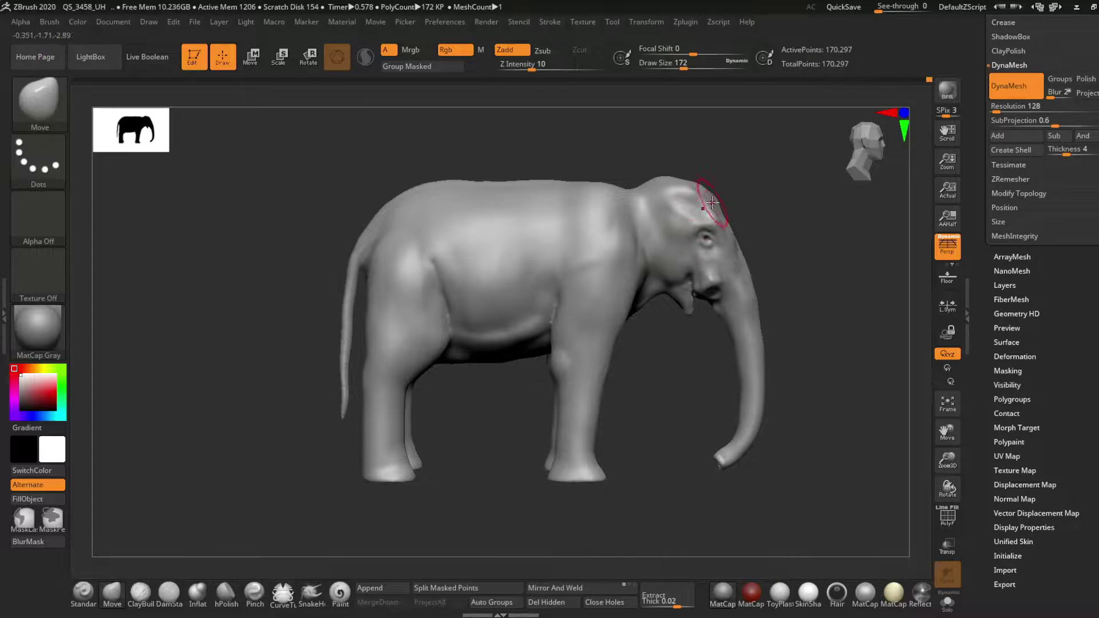
Smooth the bumps on the elephant's head and resize the brush
mouse_move(378, 270)
right_down()
mouse_move(711, 245)
mouse_move(711, 191)
mouse_move(681, 210)
right_up()
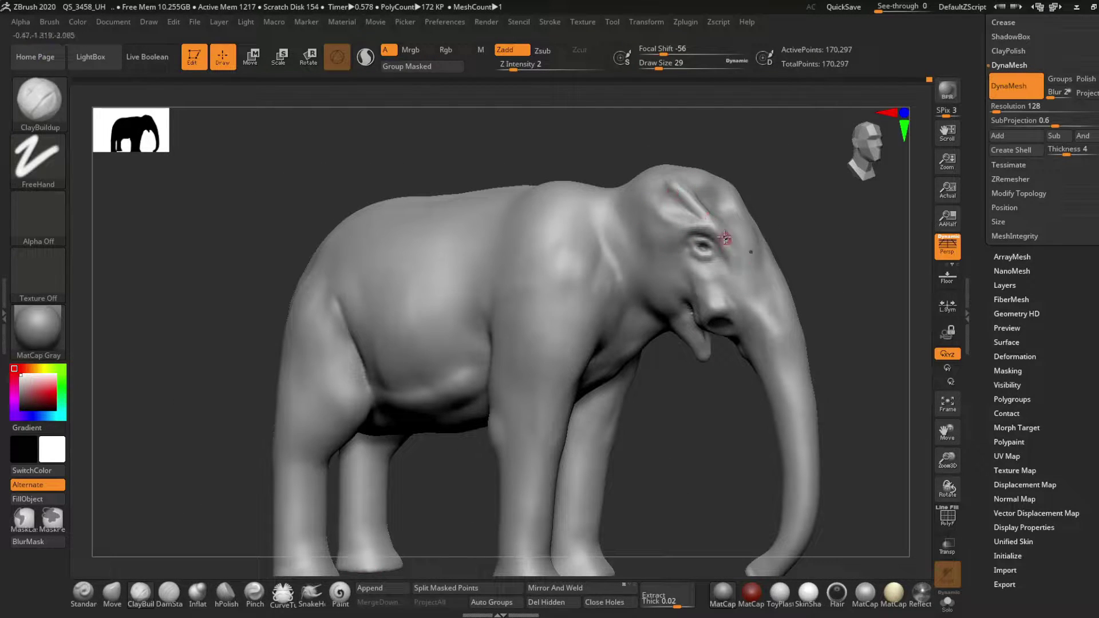
shift+right_drag(765, 273, 712, 231)
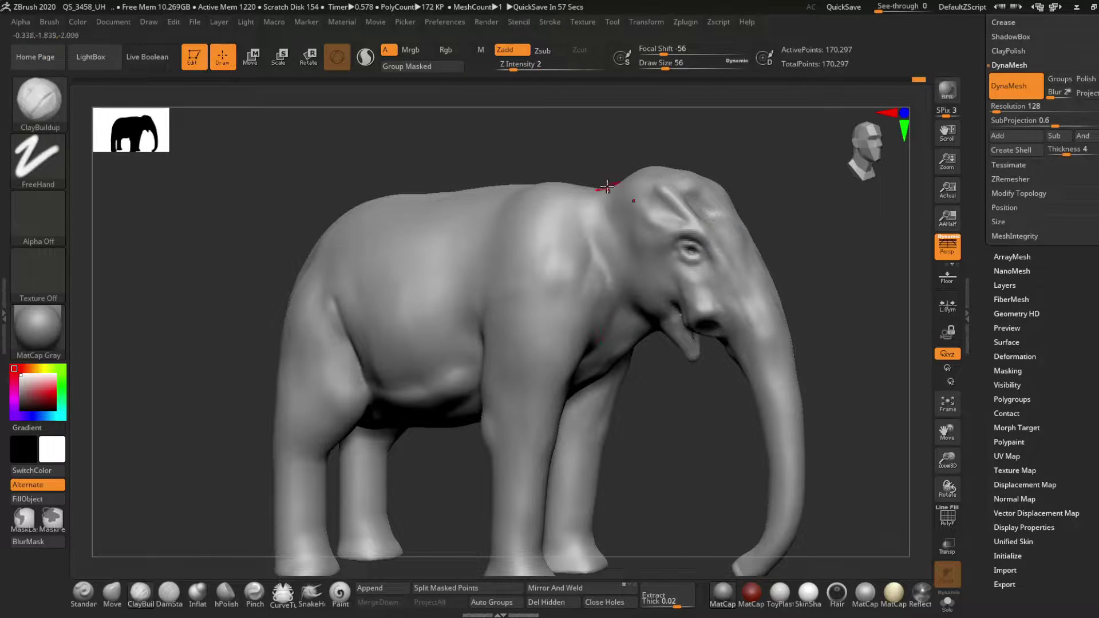
mouse_move(607, 186)
right_down()
mouse_move(393, 228)
mouse_move(601, 281)
mouse_move(589, 393)
mouse_move(569, 368)
mouse_move(795, 454)
mouse_move(716, 332)
mouse_move(711, 307)
mouse_move(736, 368)
mouse_move(762, 359)
mouse_move(773, 344)
mouse_move(573, 366)
right_up()
key(s)
Build up the forehead and ear edges with ClayBuildup and the Move brush
key(s)
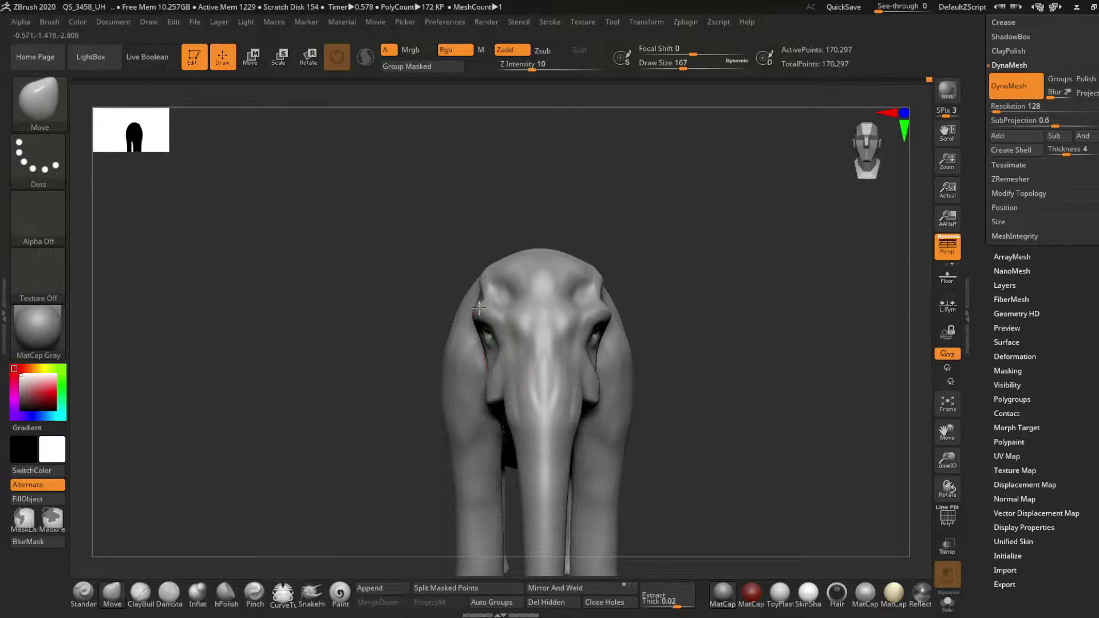
key(b)
key(c)
key(b)
key(s)
mouse_move(571, 301)
right_down()
mouse_move(569, 339)
mouse_move(569, 327)
mouse_move(630, 298)
mouse_move(895, 277)
mouse_move(571, 380)
mouse_move(581, 352)
mouse_move(628, 327)
mouse_move(626, 290)
mouse_move(539, 246)
mouse_move(523, 256)
right_up()
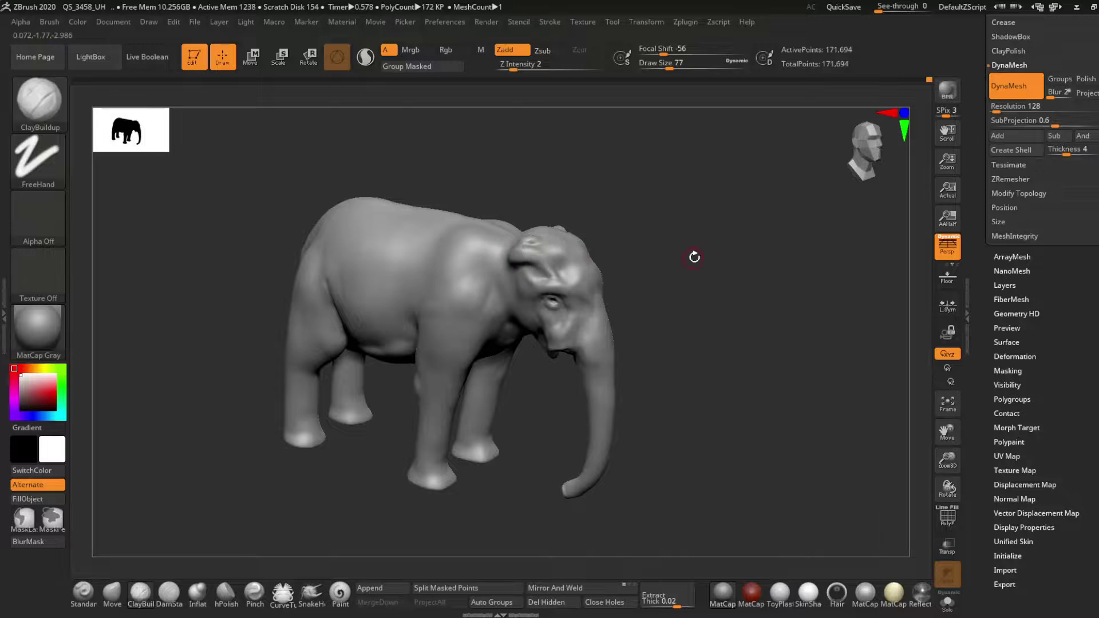
mouse_move(695, 257)
right_down()
mouse_move(589, 196)
mouse_move(656, 215)
mouse_move(645, 258)
mouse_move(736, 233)
mouse_move(653, 253)
mouse_move(712, 204)
mouse_move(604, 167)
mouse_move(735, 183)
mouse_move(734, 226)
right_up()
key(b)
key(m)
key(v)
Mask the front leg region and zoom in close on the legs
mouse_move(378, 390)
right_down()
mouse_move(678, 417)
mouse_move(616, 326)
right_up()
ctrl+drag(616, 326, 529, 262)
right_drag(528, 263, 114, 570)
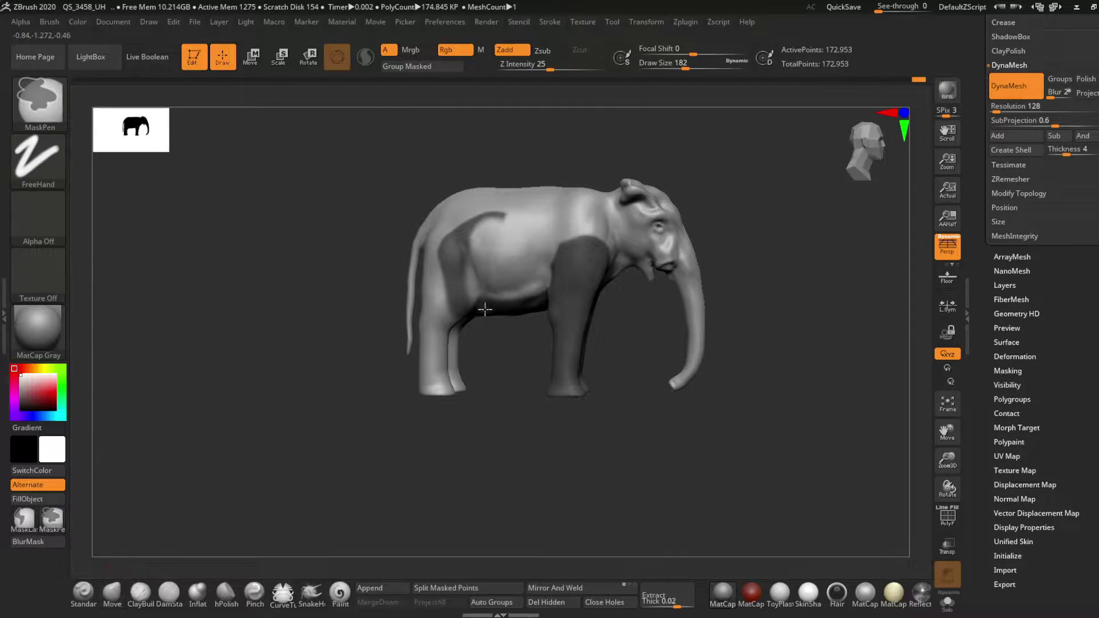
mouse_move(485, 310)
right_down()
mouse_move(573, 320)
mouse_move(630, 344)
mouse_move(680, 330)
mouse_move(581, 444)
right_up()
Reposition the lower front leg with the Transpose gizmo while the body stays masked
key(w)
alt+right_drag(659, 447, 640, 277)
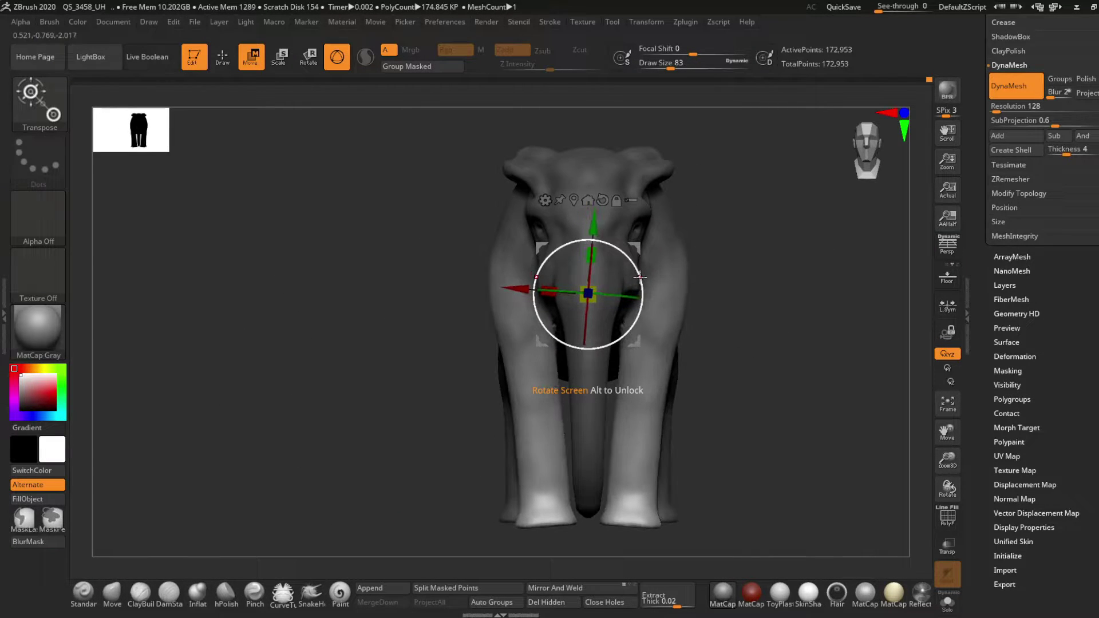
key(q)
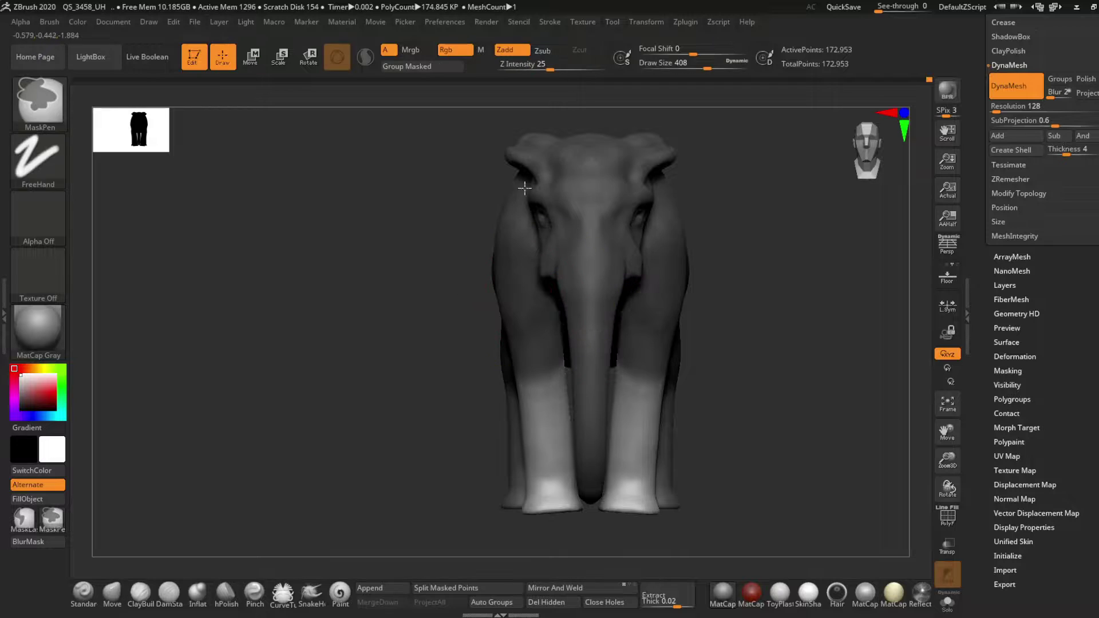
key(w)
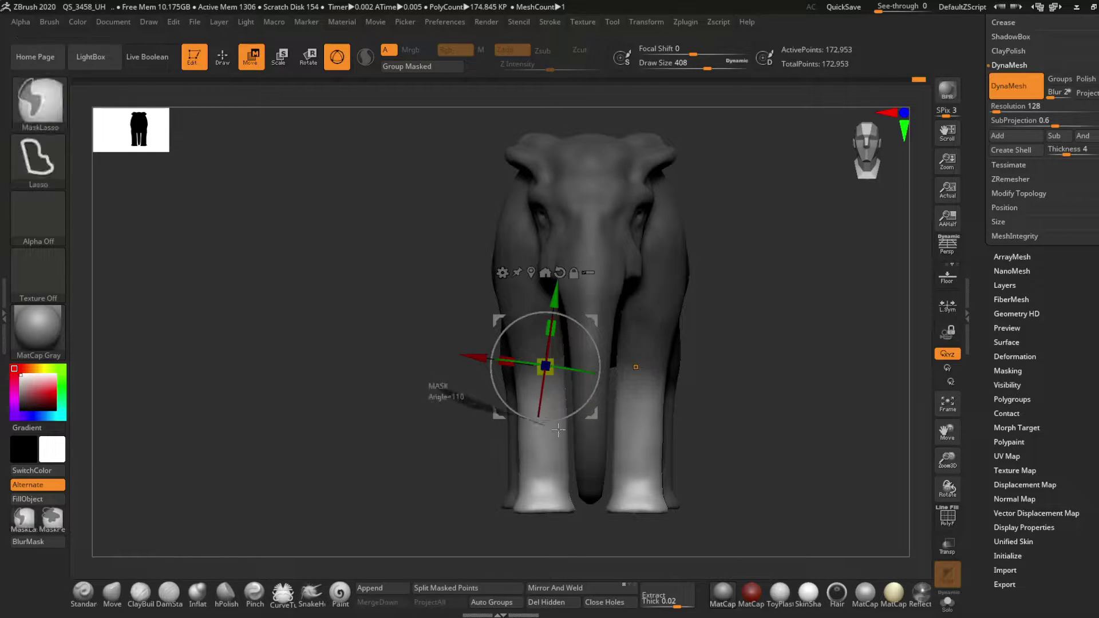
right_drag(558, 429, 466, 440)
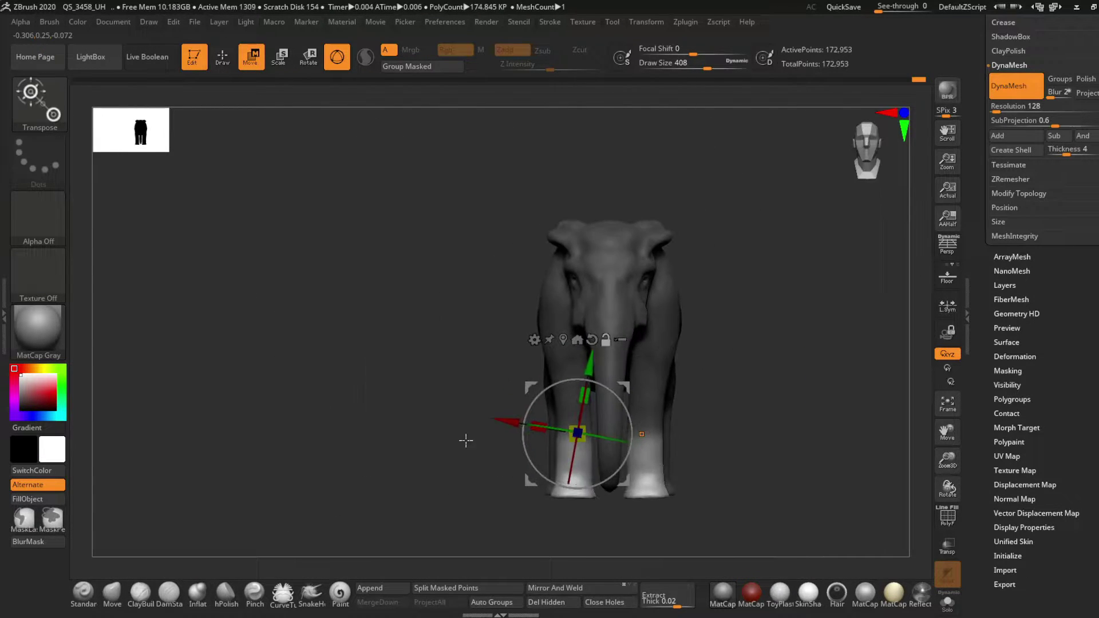
mouse_move(466, 439)
mouse_down()
mouse_move(528, 505)
mouse_move(510, 441)
mouse_up()
Enlarge the brush and orbit around the rear to frame the hind legs
key(q)
key(s)
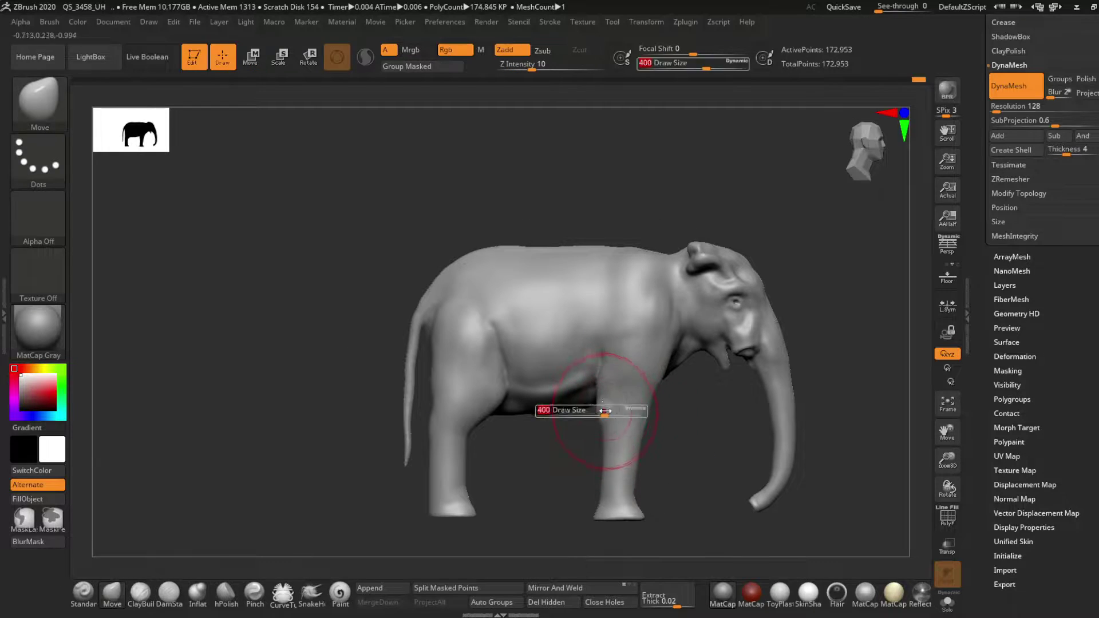
alt+right_drag(646, 371, 635, 317)
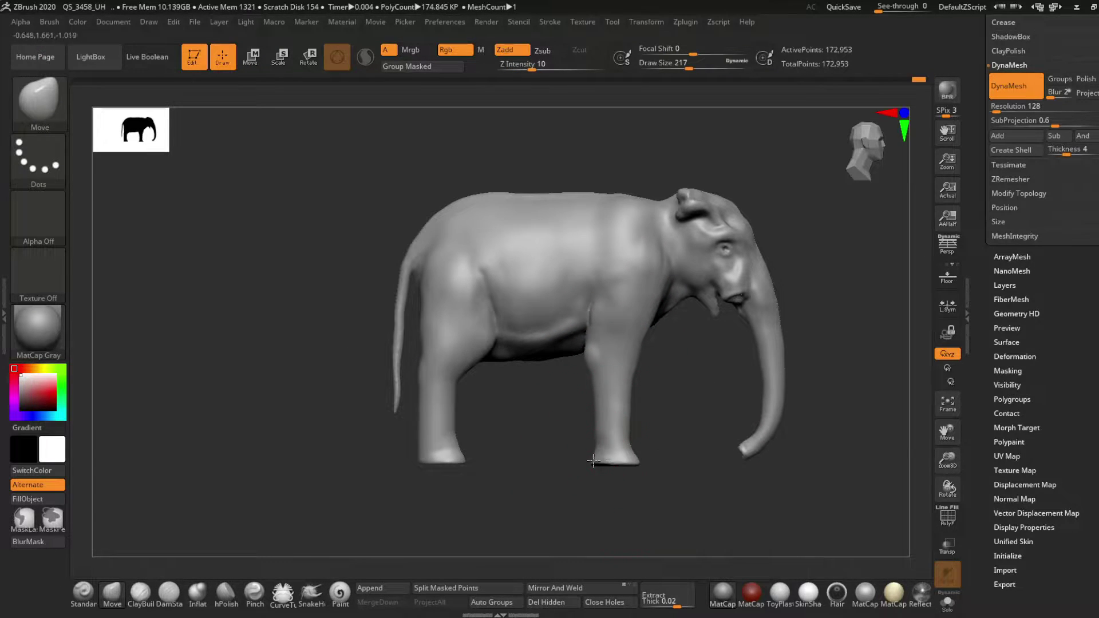
right_drag(593, 460, 671, 384)
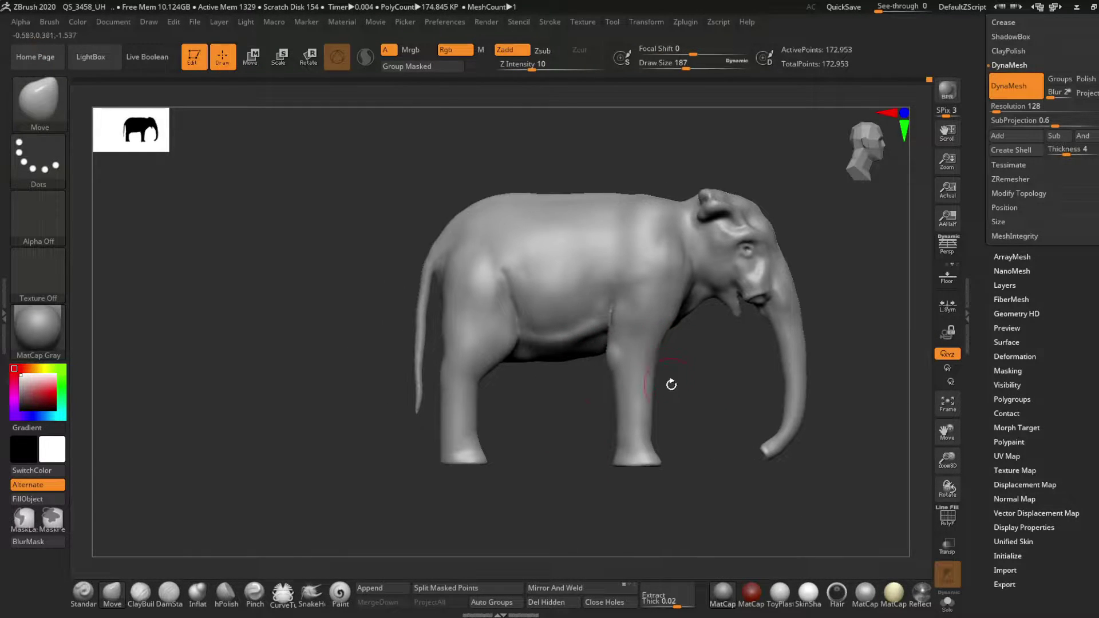
right_drag(644, 289, 533, 235)
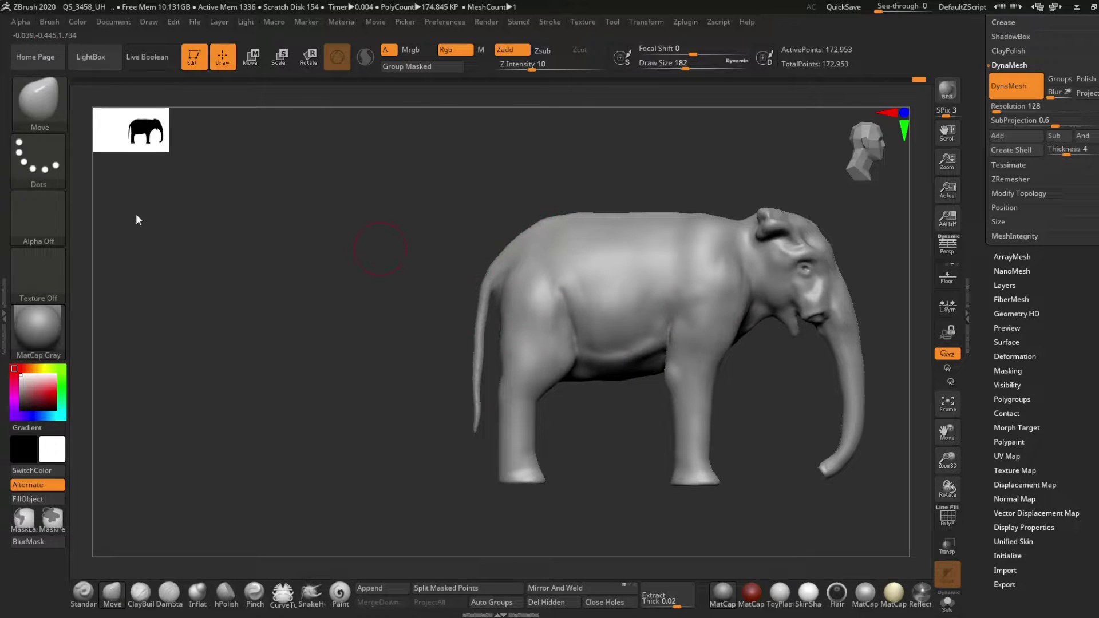
Invert the mask, adjust the hind leg with Transpose, and clear the mask
key(w)
ctrl+click(579, 381)
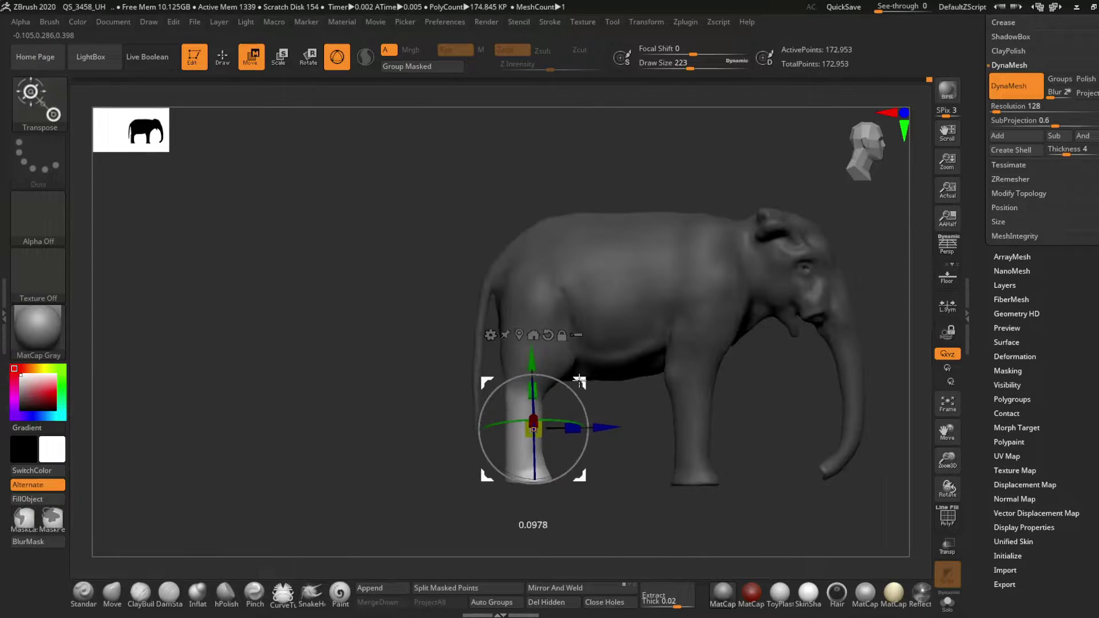
key(q)
key(ctrl+shift+a)
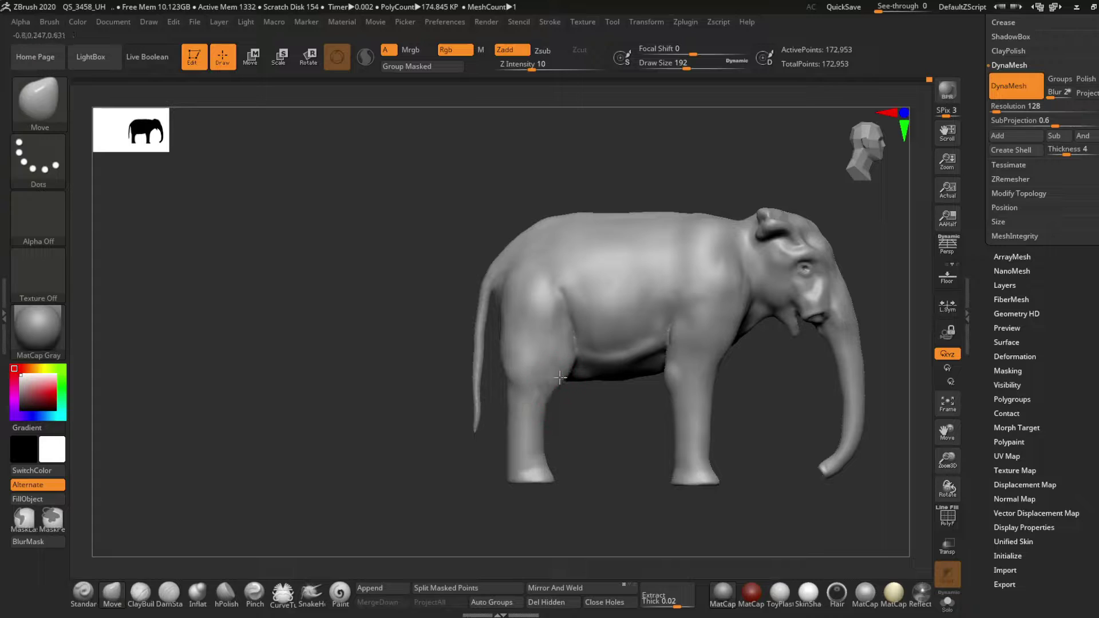
Smooth the body, belly and legs, then reduce the brush size
right_drag(561, 413, 506, 382)
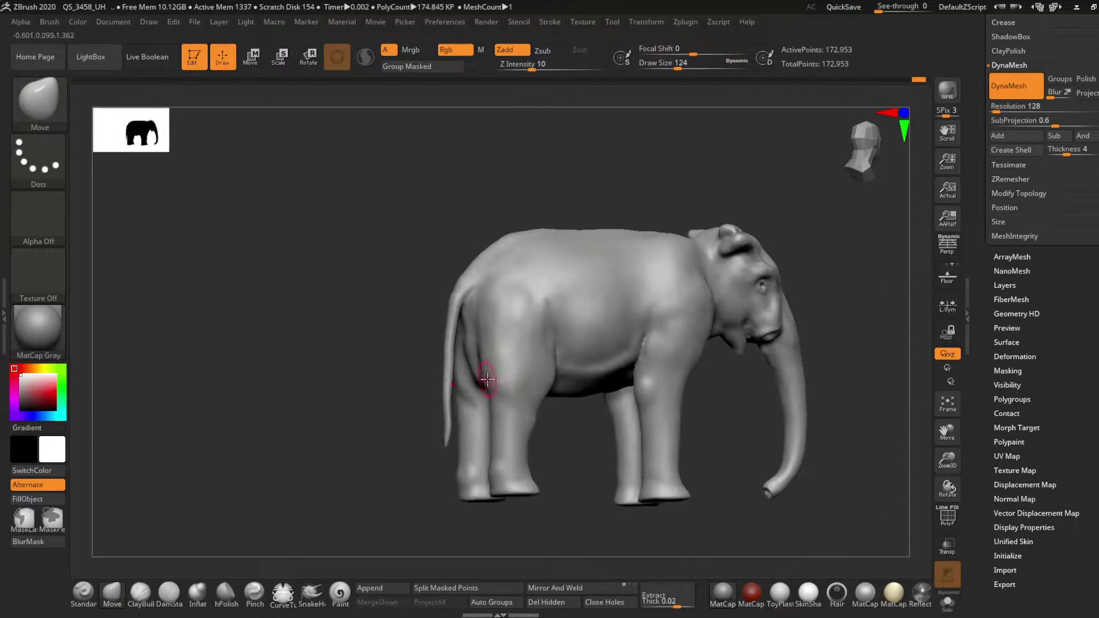
shift+drag(506, 383, 473, 373)
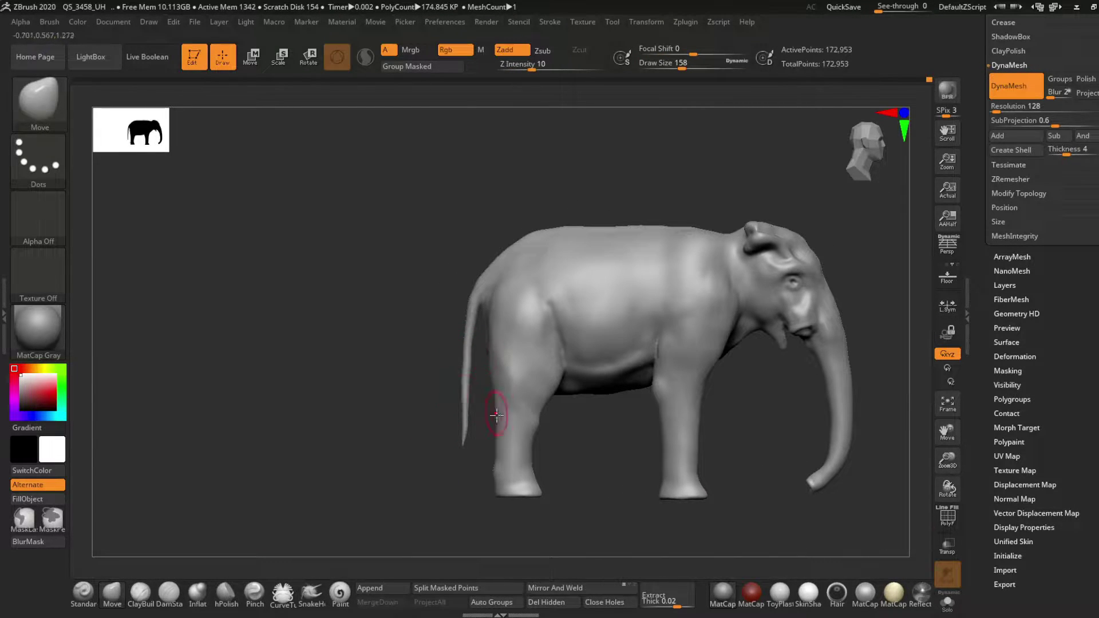
key(s)
drag(479, 426, 466, 426)
right_drag(473, 332, 502, 335)
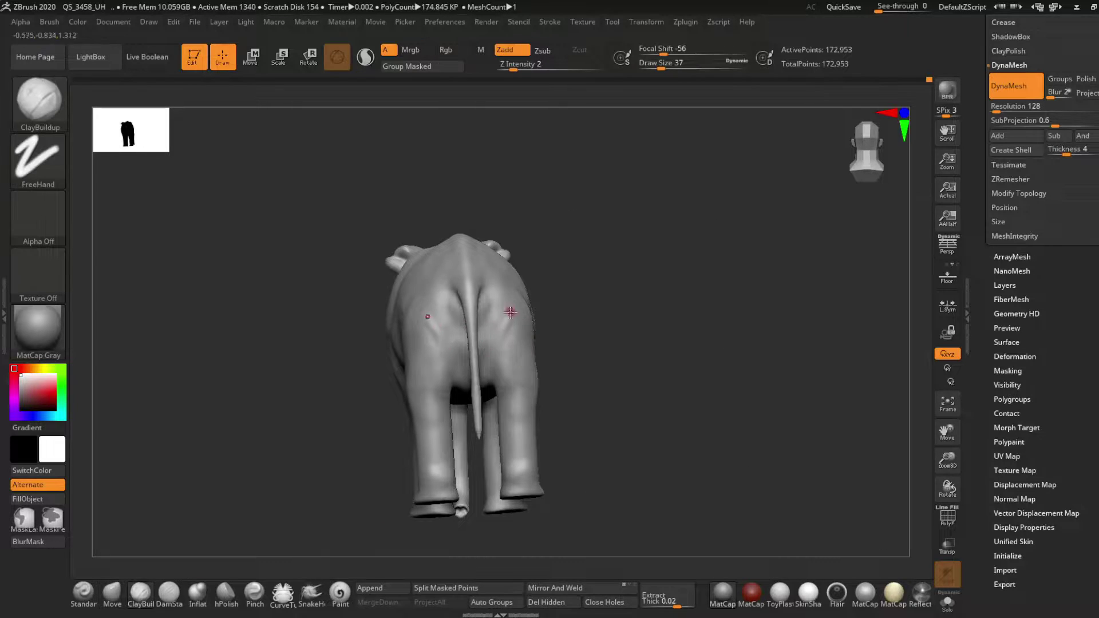
Reshape the legs with an enlarged Move brush from rear and side angles
mouse_move(517, 284)
right_down()
mouse_move(478, 363)
mouse_move(510, 328)
mouse_move(569, 446)
mouse_move(593, 384)
right_up()
mouse_move(539, 413)
right_down()
mouse_move(482, 360)
mouse_move(467, 388)
mouse_move(498, 448)
mouse_move(522, 346)
mouse_move(550, 400)
right_up()
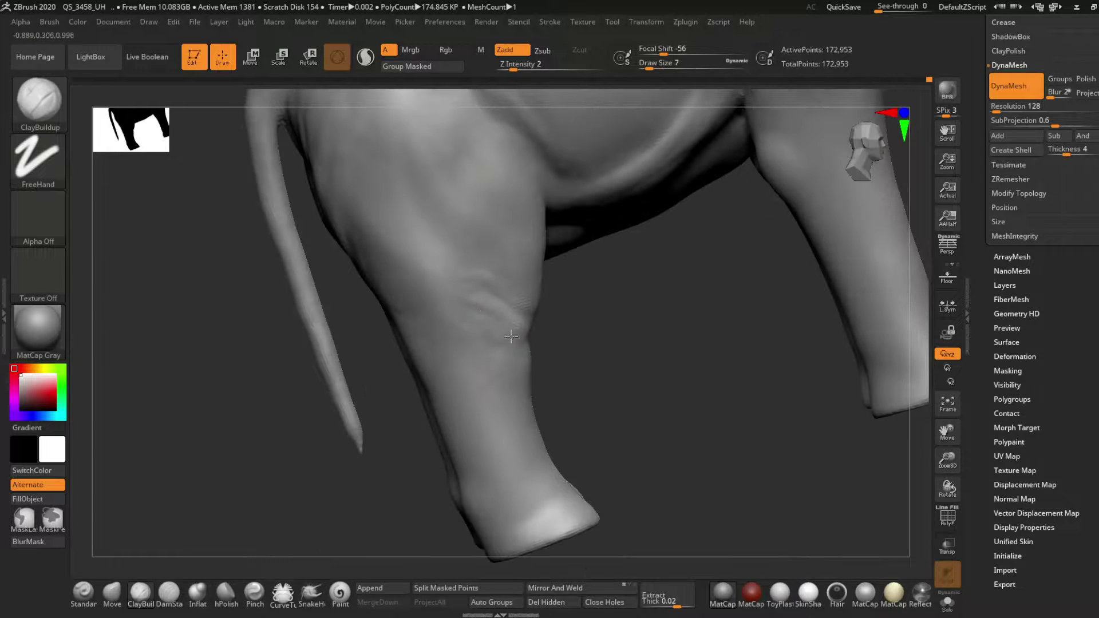
key(f)
key(b)
key(m)
key(v)
right_drag(567, 439, 592, 297)
key(s)
drag(579, 285, 607, 285)
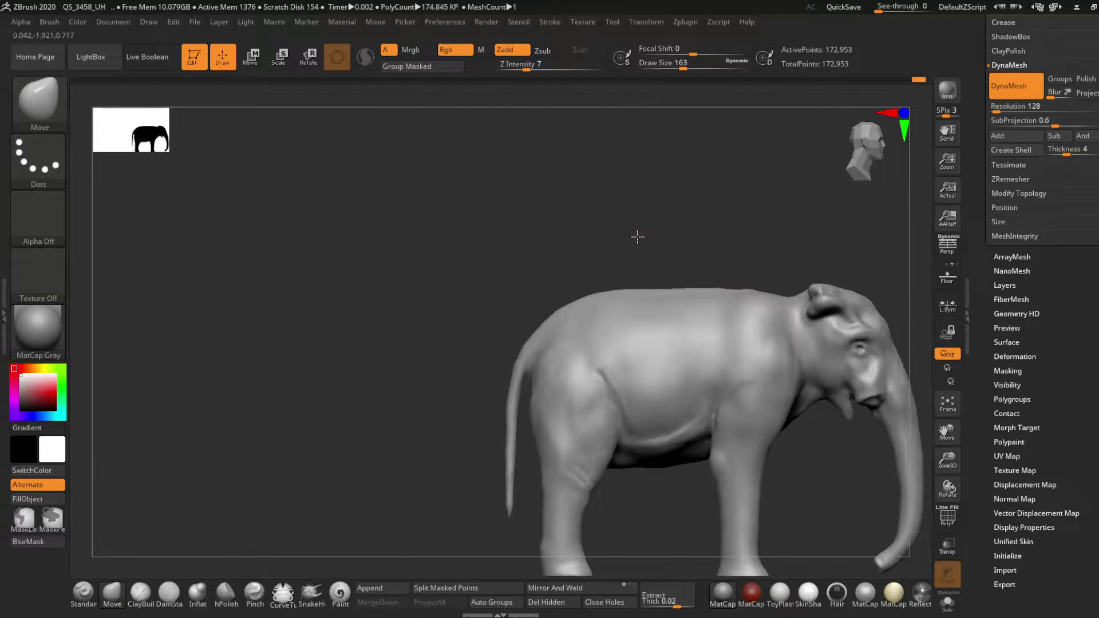
right_drag(638, 235, 681, 275)
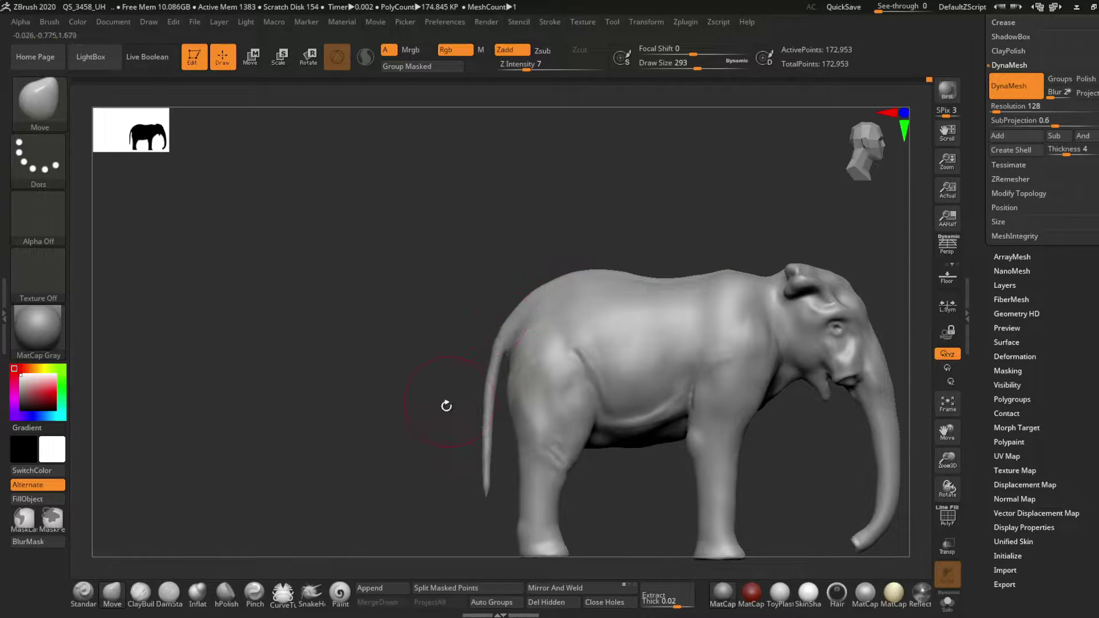
Build up muscle and skin folds on the back and haunches with low-strength ClayBuildup
key(b)
key(c)
key(b)
mouse_move(447, 405)
right_down()
mouse_move(544, 241)
mouse_move(553, 349)
right_up()
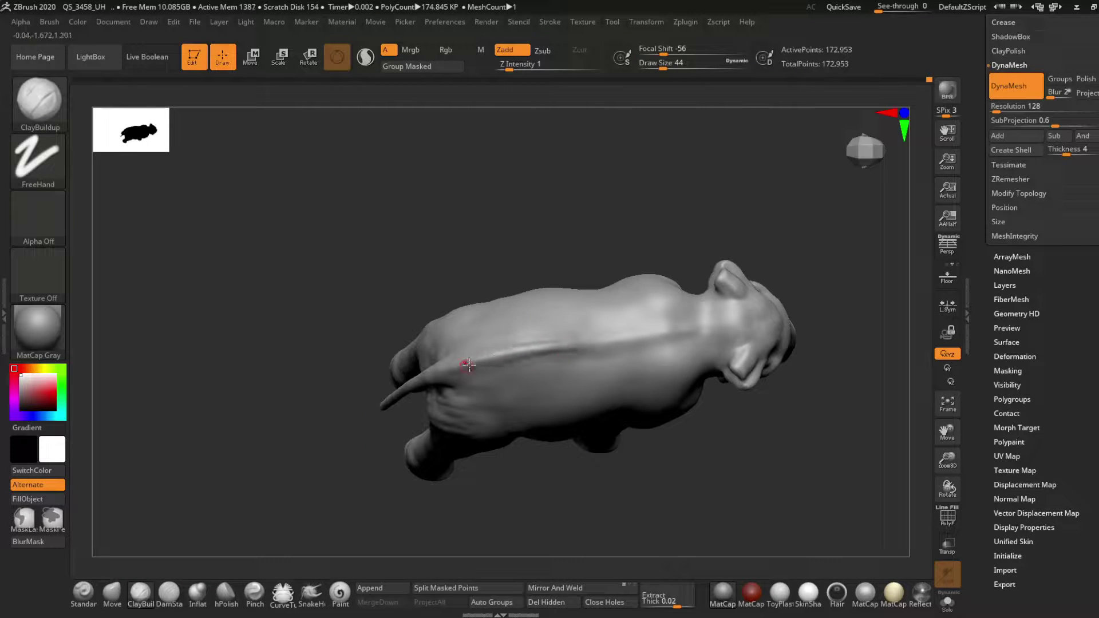
key(s)
mouse_move(468, 365)
right_down()
mouse_move(534, 338)
mouse_move(537, 270)
mouse_move(444, 359)
right_up()
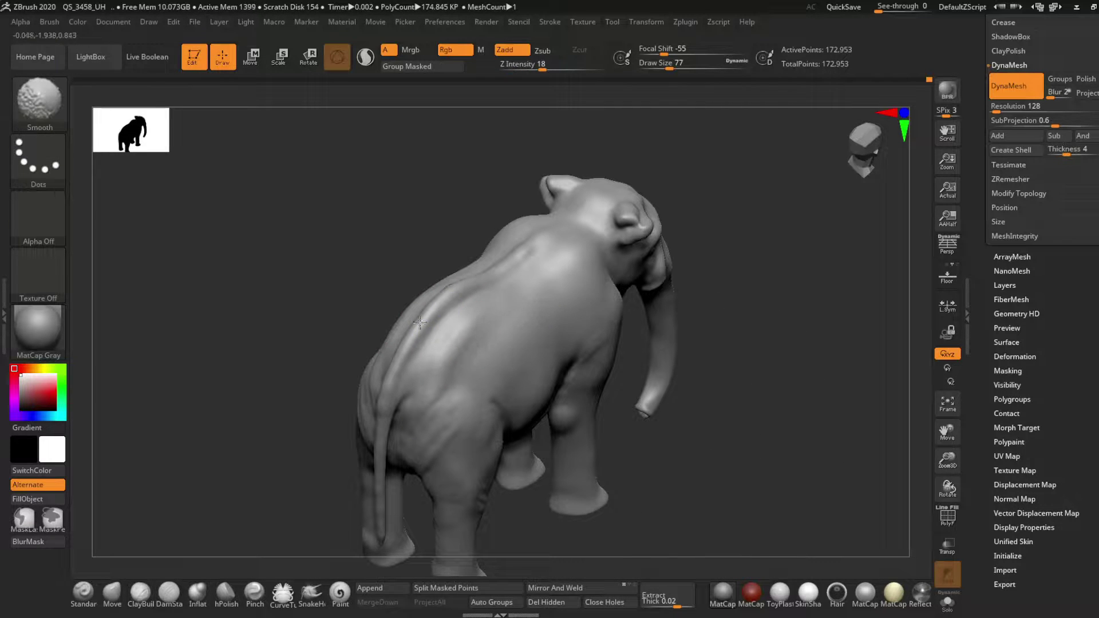
right_drag(496, 301, 554, 325)
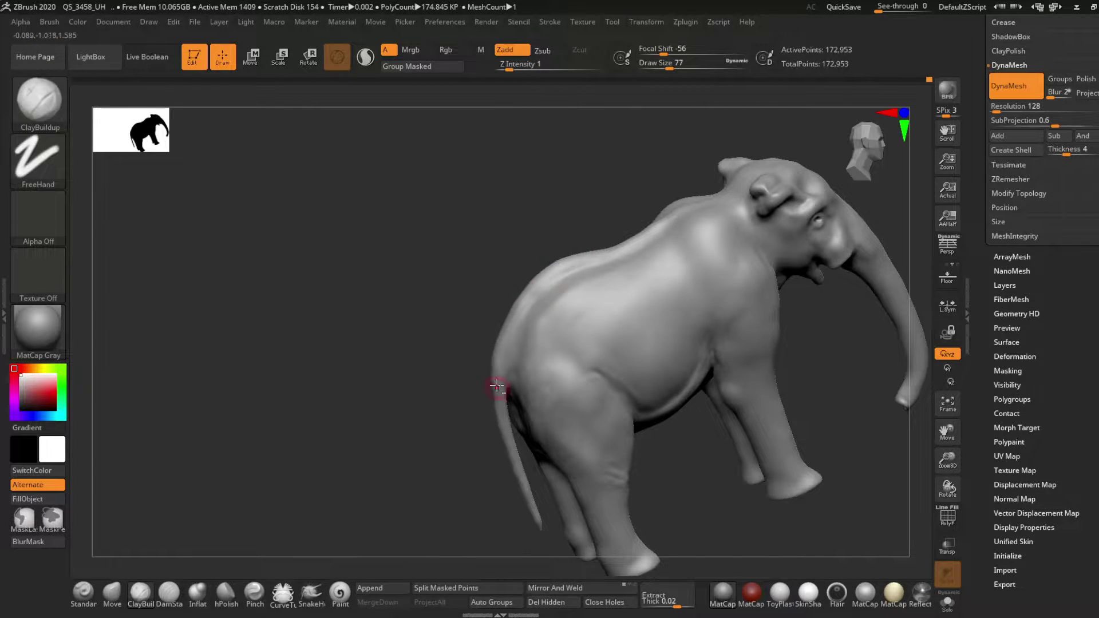
mouse_move(497, 387)
right_down()
mouse_move(559, 319)
mouse_move(546, 325)
right_up()
shift+right_drag(460, 486, 716, 307)
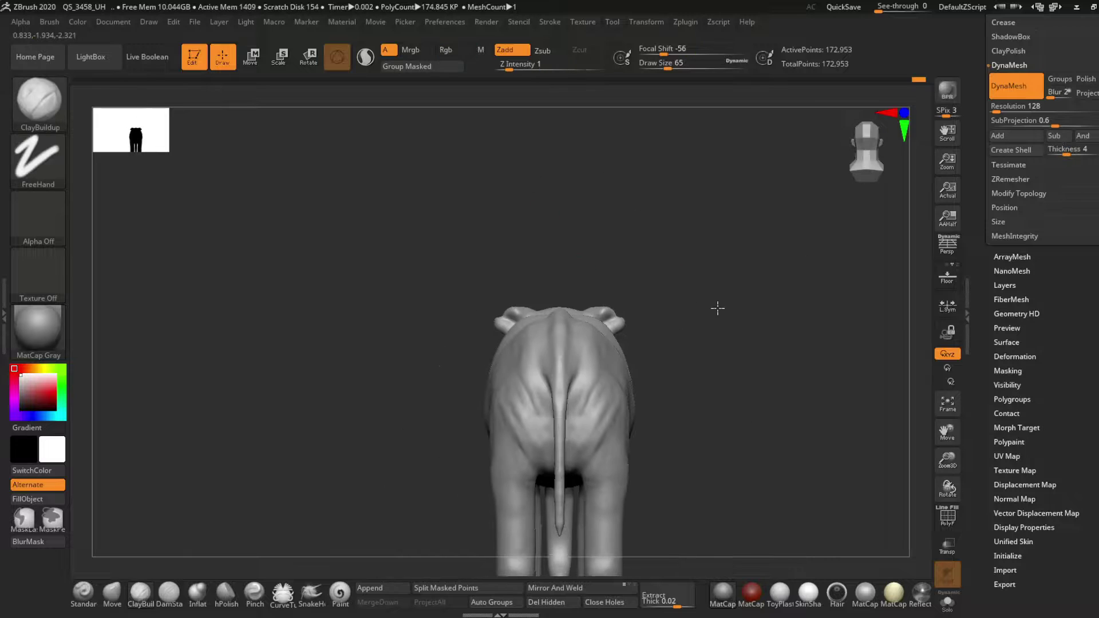
mouse_move(307, 534)
right_down()
mouse_move(595, 324)
mouse_move(511, 195)
right_up()
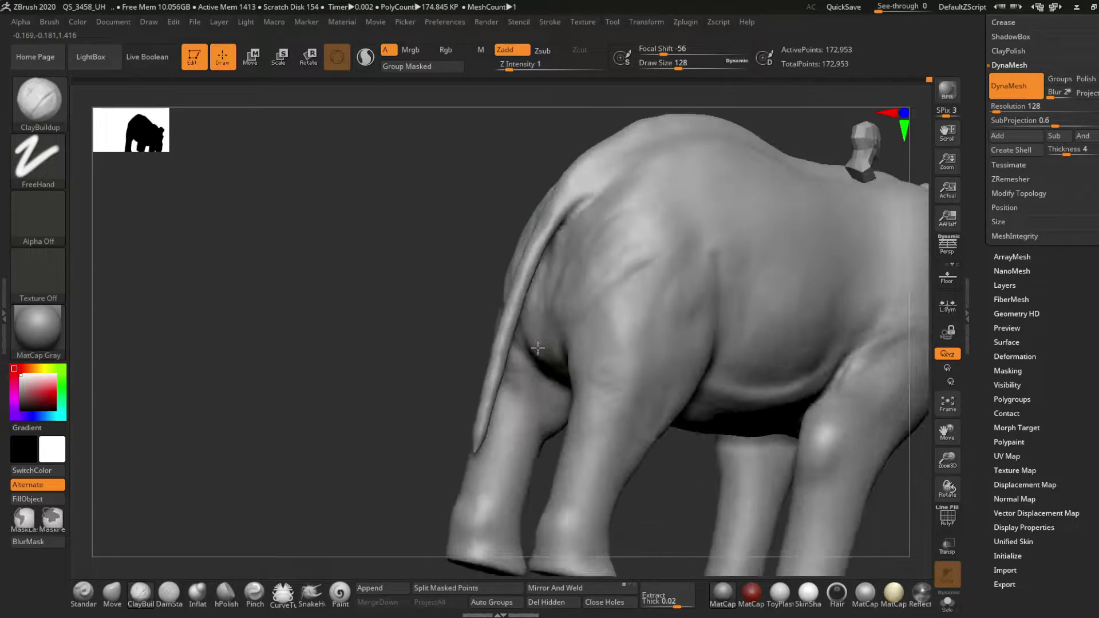
key(s)
drag(505, 196, 502, 196)
mouse_move(501, 206)
right_down()
mouse_move(506, 252)
mouse_move(447, 290)
right_up()
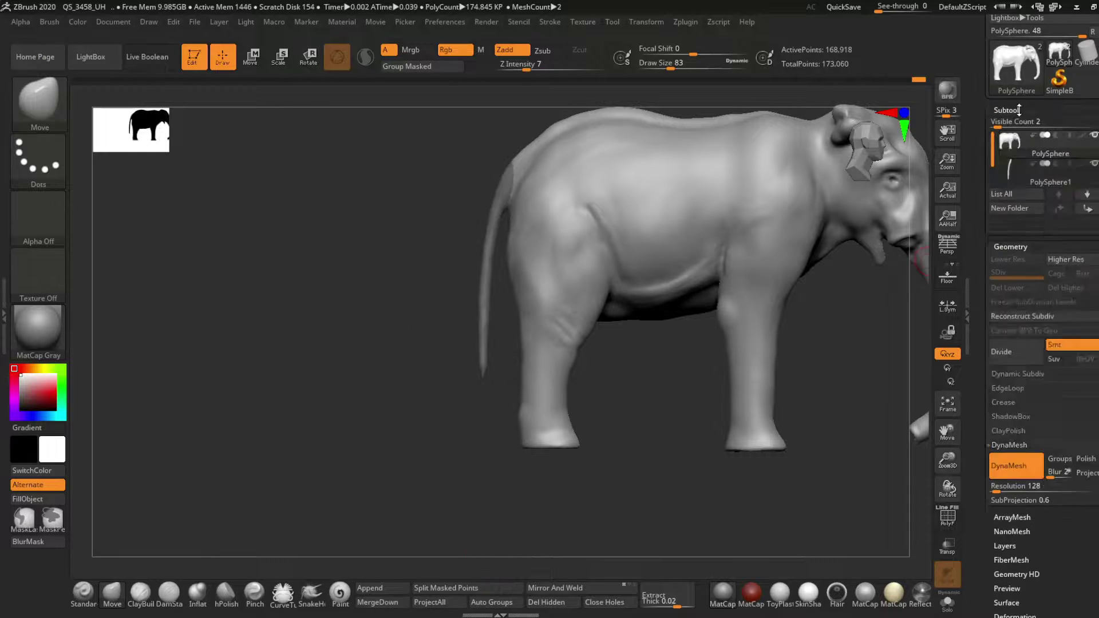
Sculpt folds on the elephant's underside with ClayBuildup from front and side views
mouse_move(658, 479)
right_down()
mouse_move(537, 273)
mouse_move(686, 273)
right_up()
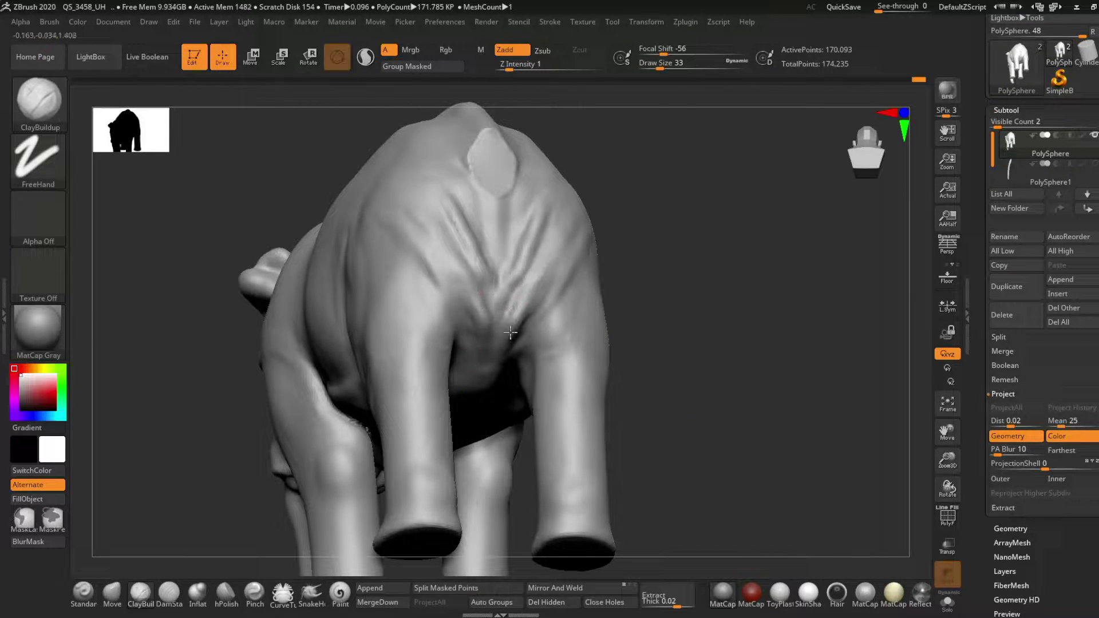
mouse_move(685, 273)
right_down()
mouse_move(571, 343)
mouse_move(613, 283)
mouse_move(658, 320)
mouse_move(687, 275)
mouse_move(736, 253)
mouse_move(604, 301)
mouse_move(674, 344)
mouse_move(569, 380)
mouse_move(569, 319)
mouse_move(683, 352)
mouse_move(641, 333)
right_up()
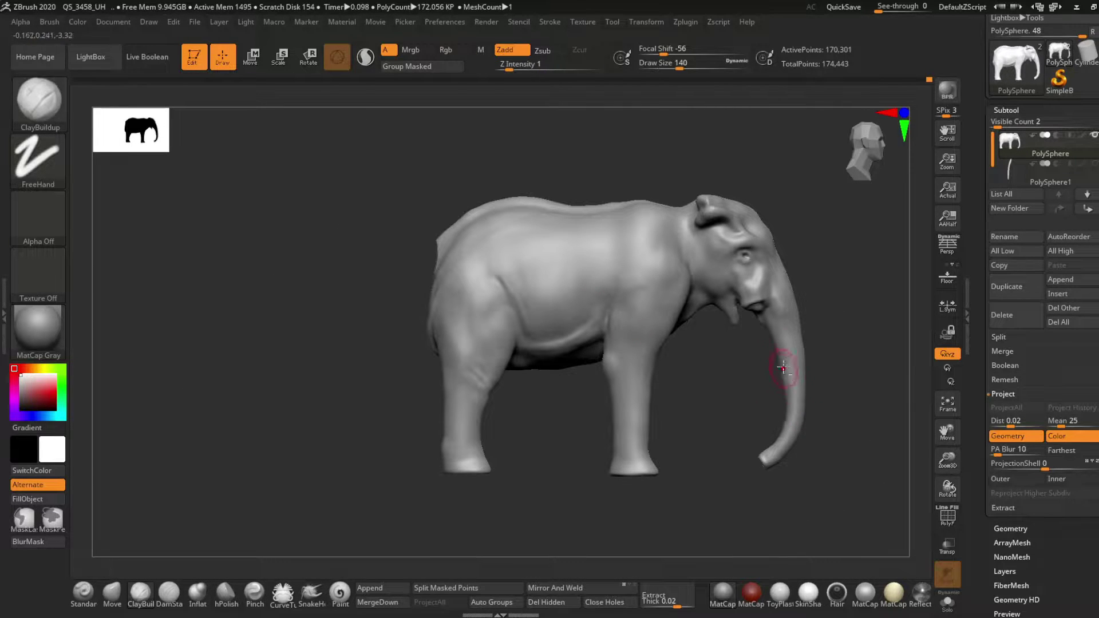
mouse_move(783, 367)
right_down()
mouse_move(824, 378)
mouse_move(818, 389)
mouse_move(789, 364)
mouse_move(586, 355)
right_up()
mouse_move(583, 340)
right_down()
mouse_move(562, 367)
mouse_move(637, 326)
right_up()
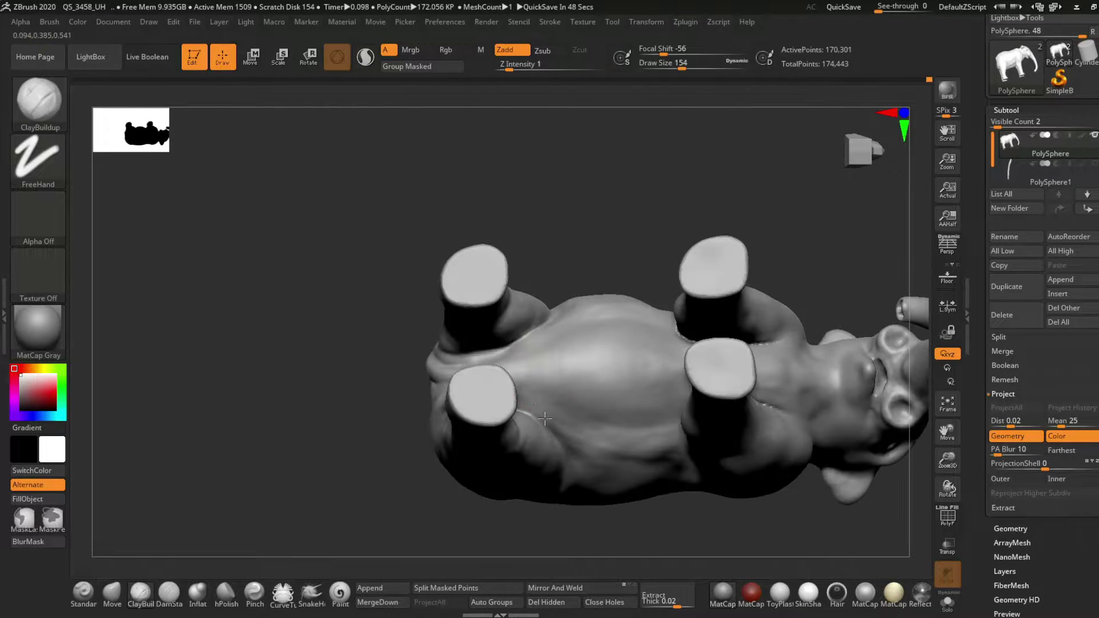
Carve crease lines into the chest between the front legs with DamStandard
click(170, 598)
mouse_move(573, 343)
right_down()
mouse_move(662, 285)
mouse_move(629, 343)
right_up()
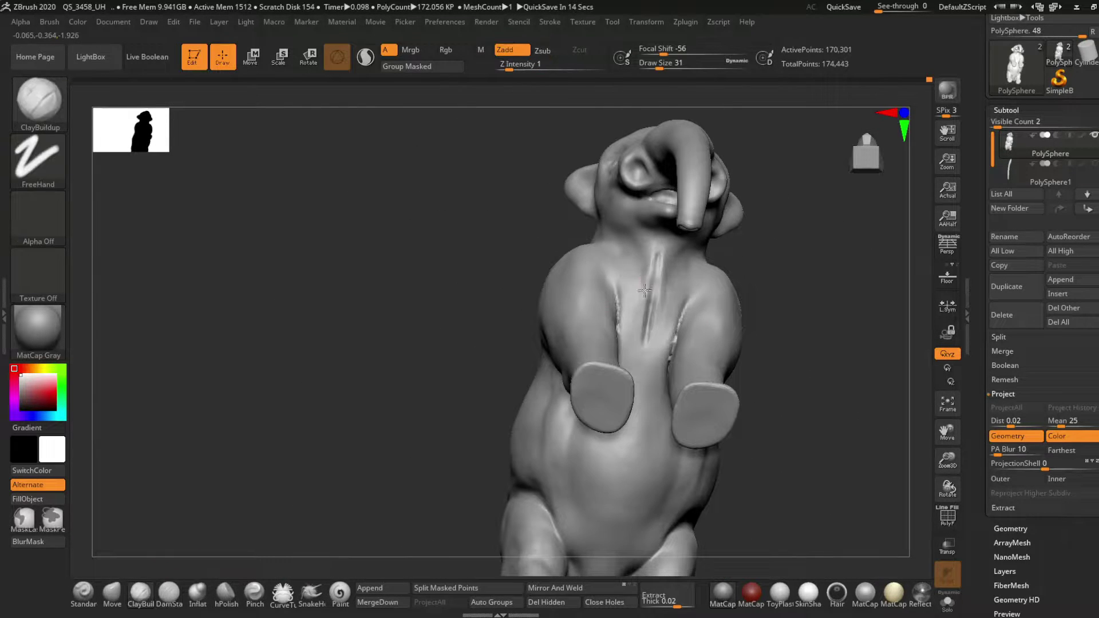
mouse_move(651, 304)
right_down()
mouse_move(625, 244)
mouse_move(632, 222)
mouse_move(630, 298)
right_up()
Carve a deep DamStandard crease down the elephant's chest and neck
click(169, 593)
alt+right_drag(630, 344, 735, 230)
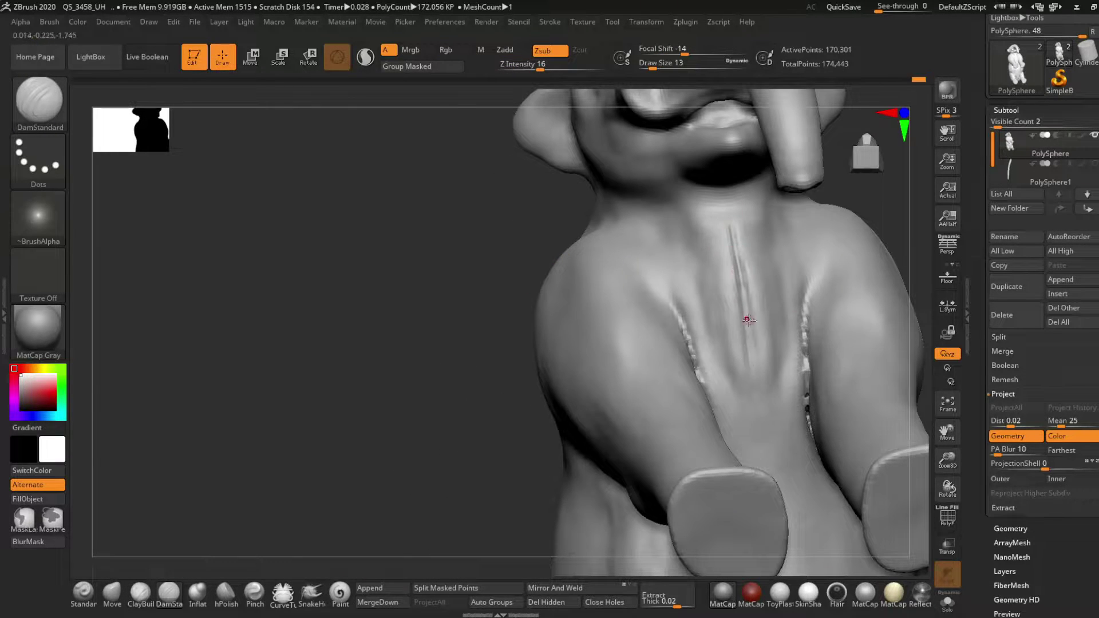
mouse_move(716, 292)
right_down()
mouse_move(785, 269)
mouse_move(623, 432)
mouse_move(790, 368)
mouse_move(800, 323)
mouse_move(788, 243)
mouse_move(744, 286)
mouse_move(768, 274)
mouse_move(763, 393)
mouse_move(748, 421)
mouse_move(763, 251)
mouse_move(830, 210)
mouse_move(744, 343)
mouse_move(716, 321)
mouse_move(699, 336)
mouse_move(707, 346)
mouse_move(626, 430)
mouse_move(655, 458)
mouse_move(694, 447)
mouse_move(685, 458)
right_up()
key(f)
key(b)
Build up the head and belly folds with the ClayBuildup brush
key(c)
key(b)
mouse_move(710, 404)
alt+right_down()
mouse_move(768, 385)
mouse_move(738, 246)
mouse_move(756, 253)
alt+right_up()
mouse_move(718, 213)
right_down()
mouse_move(646, 226)
mouse_move(646, 346)
mouse_move(633, 317)
mouse_move(602, 331)
mouse_move(694, 275)
mouse_move(691, 394)
mouse_move(715, 395)
mouse_move(785, 304)
mouse_move(601, 346)
mouse_move(647, 471)
right_up()
mouse_move(626, 187)
alt+right_down()
mouse_move(748, 324)
mouse_move(572, 449)
mouse_move(515, 342)
mouse_move(442, 378)
mouse_move(496, 445)
mouse_move(568, 478)
mouse_move(595, 424)
mouse_move(589, 442)
mouse_move(518, 438)
alt+right_up()
key(s)
key(b)
Reshape the rear body with the Move brush and bring up the Insert mesh list
key(m)
key(v)
key(f)
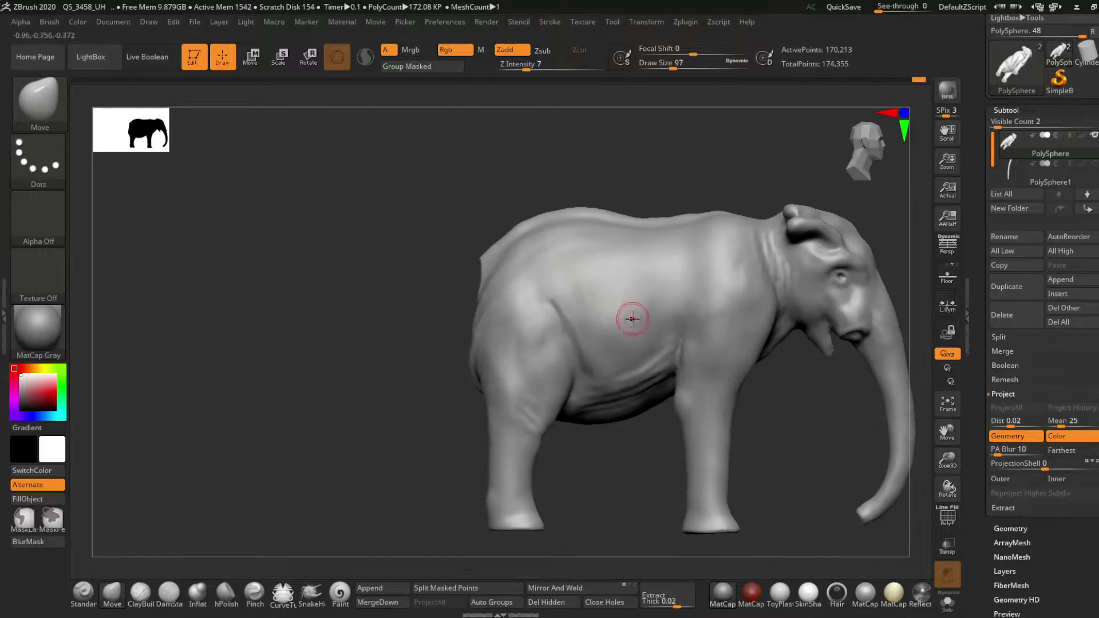
right_drag(562, 316, 573, 600)
click(573, 600)
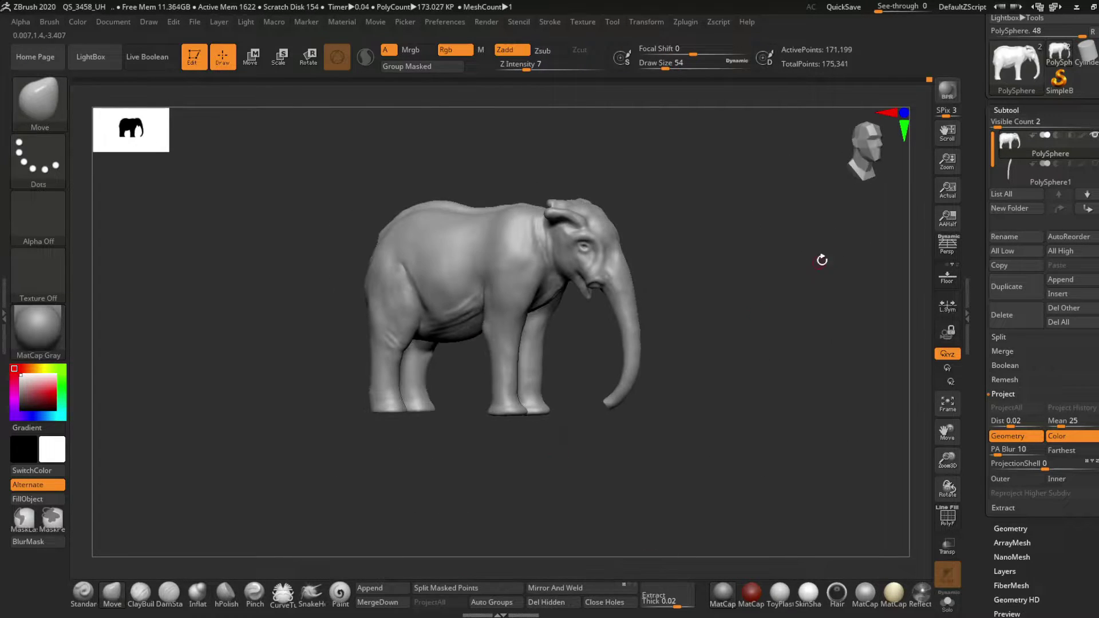
key(F1)
Insert a Plane3D subtool and TrimLasso it into a rounded ear outline
click(214, 358)
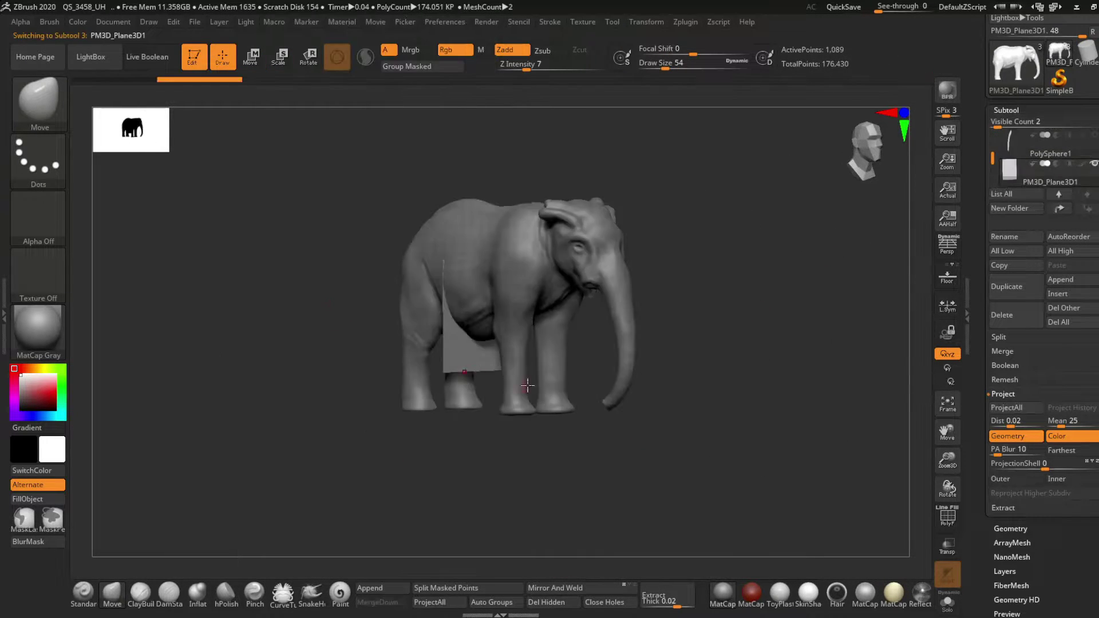
key(w)
right_drag(536, 320, 722, 265)
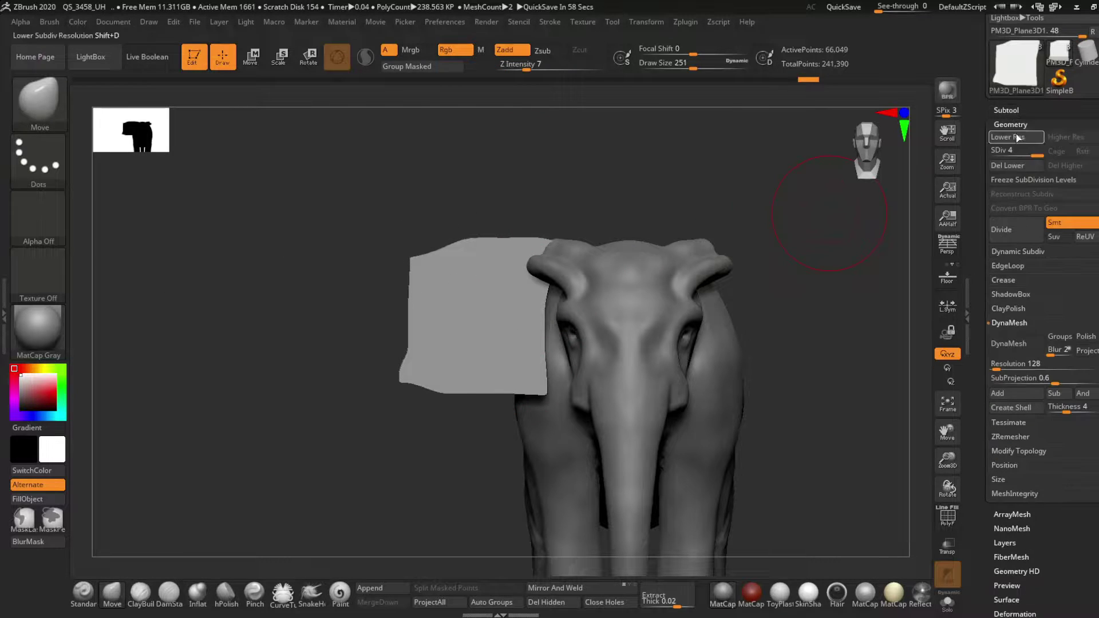
ctrl+shift+drag(502, 219, 421, 215)
drag(447, 286, 372, 189)
key(ctrl+z)
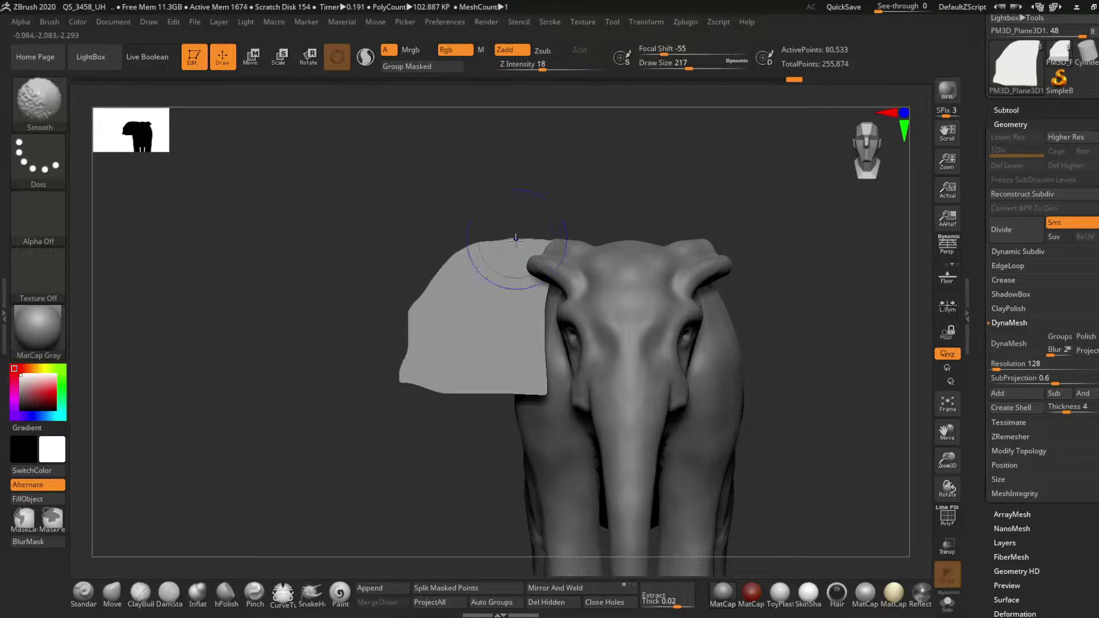
alt+drag(519, 299, 381, 322)
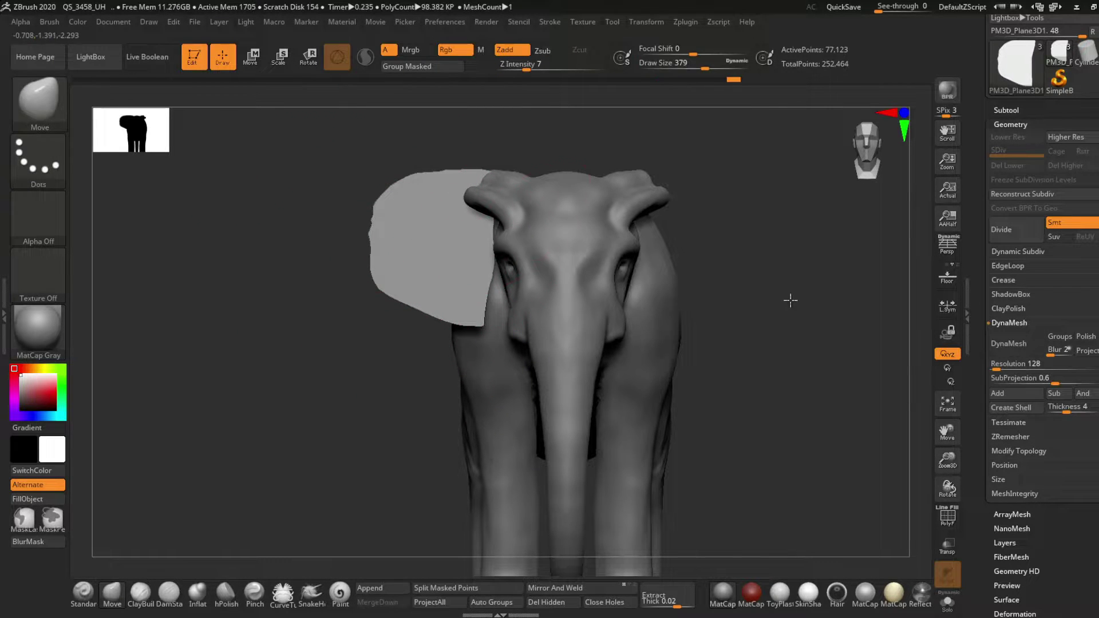
Position the ear plane against the side of the head with Transpose Move
drag(368, 258, 393, 215)
key(w)
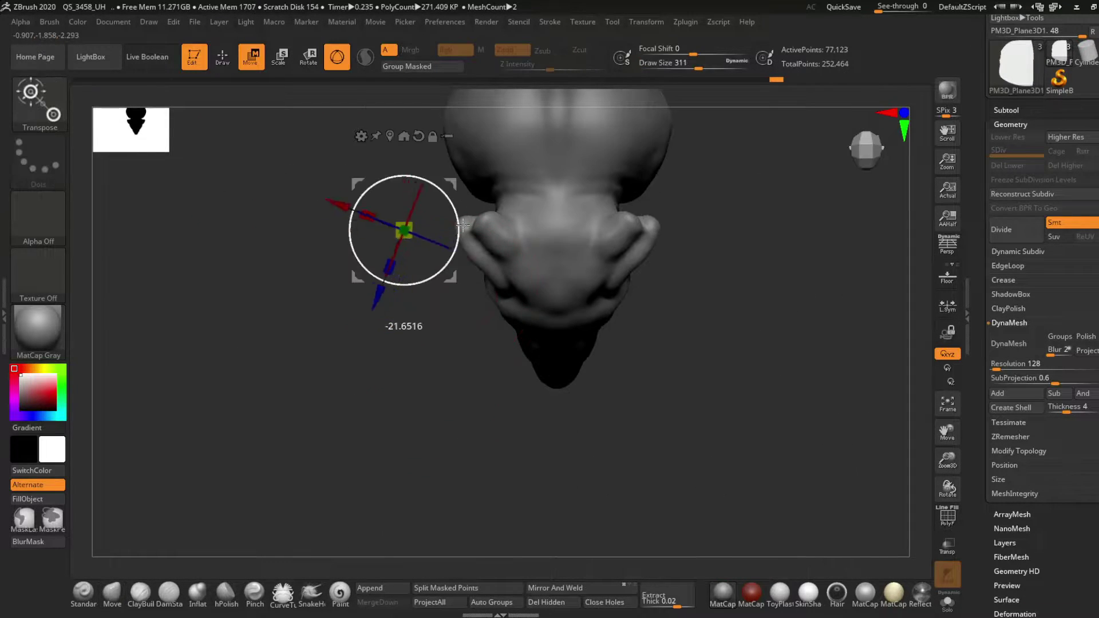
drag(401, 343, 366, 361)
key(q)
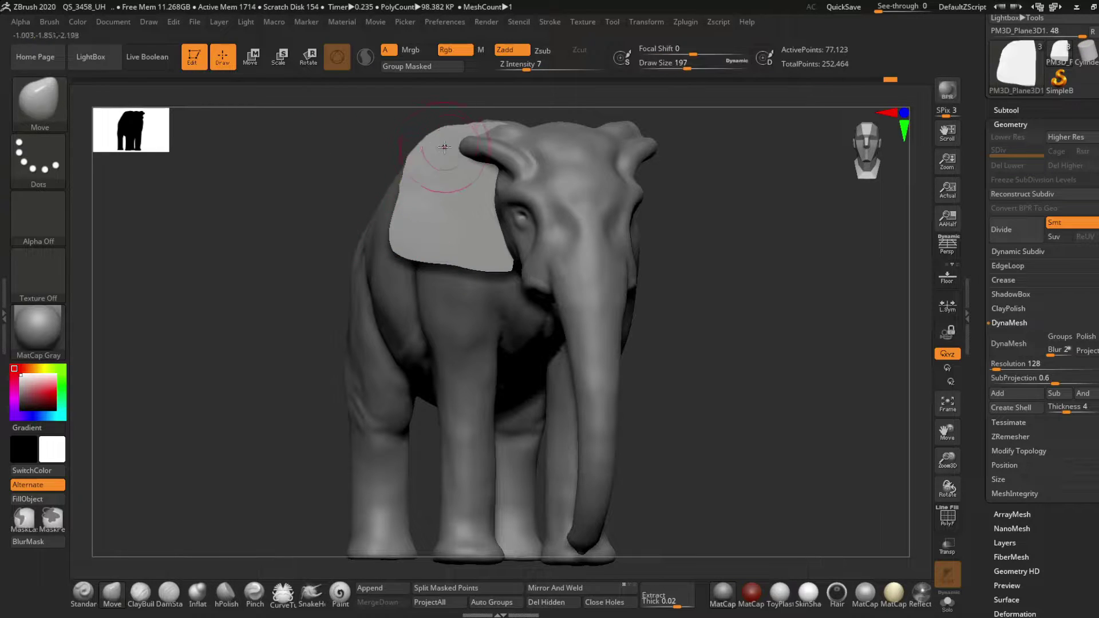
mouse_move(478, 247)
mouse_down()
mouse_move(454, 262)
mouse_move(491, 353)
mouse_up()
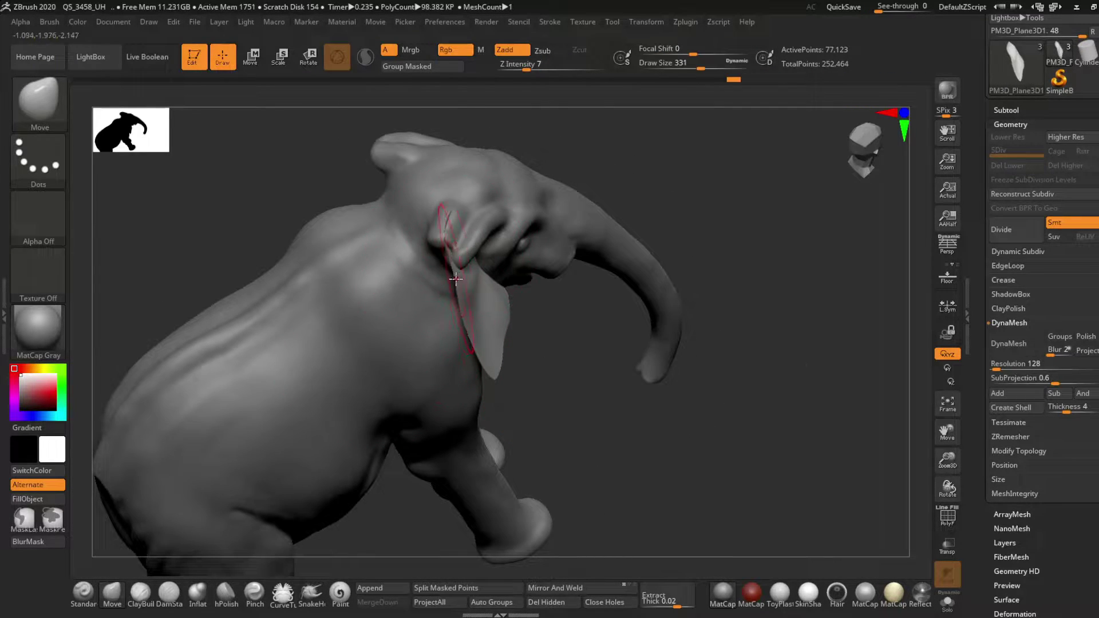
shift+drag(455, 279, 421, 379)
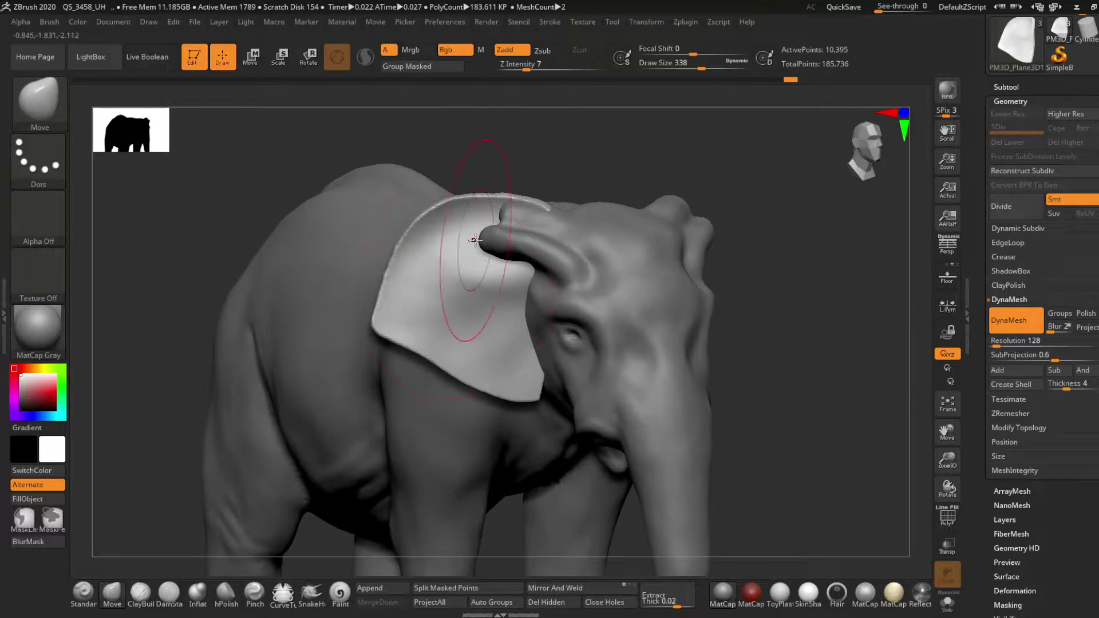
key(b)
key(c)
key(b)
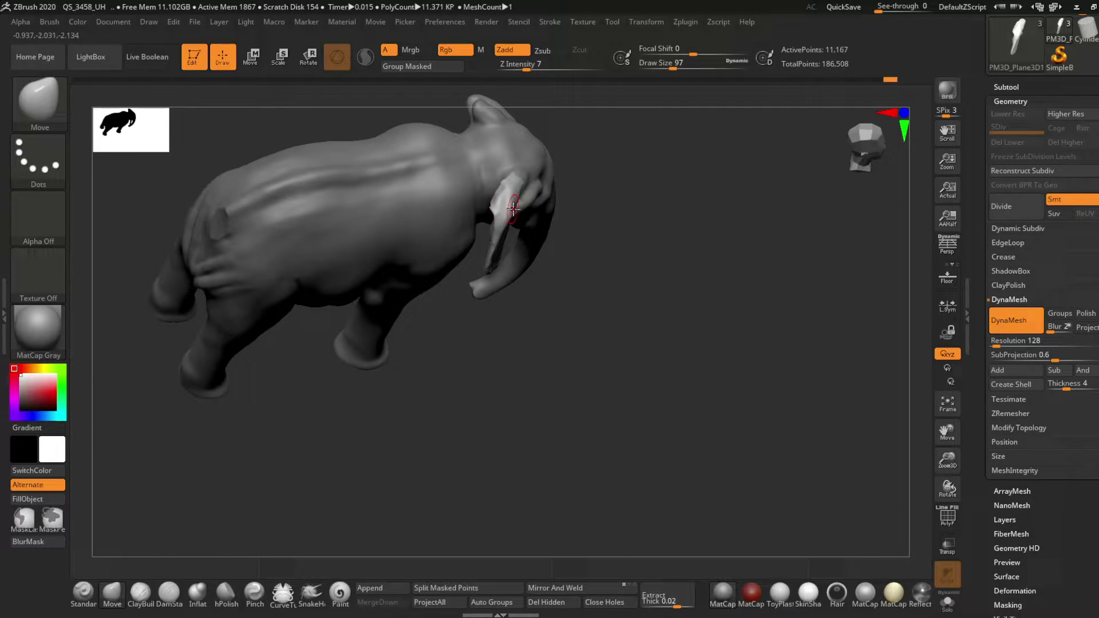
Orbit around the elephant to view the ears joined to the head
drag(531, 166, 405, 237)
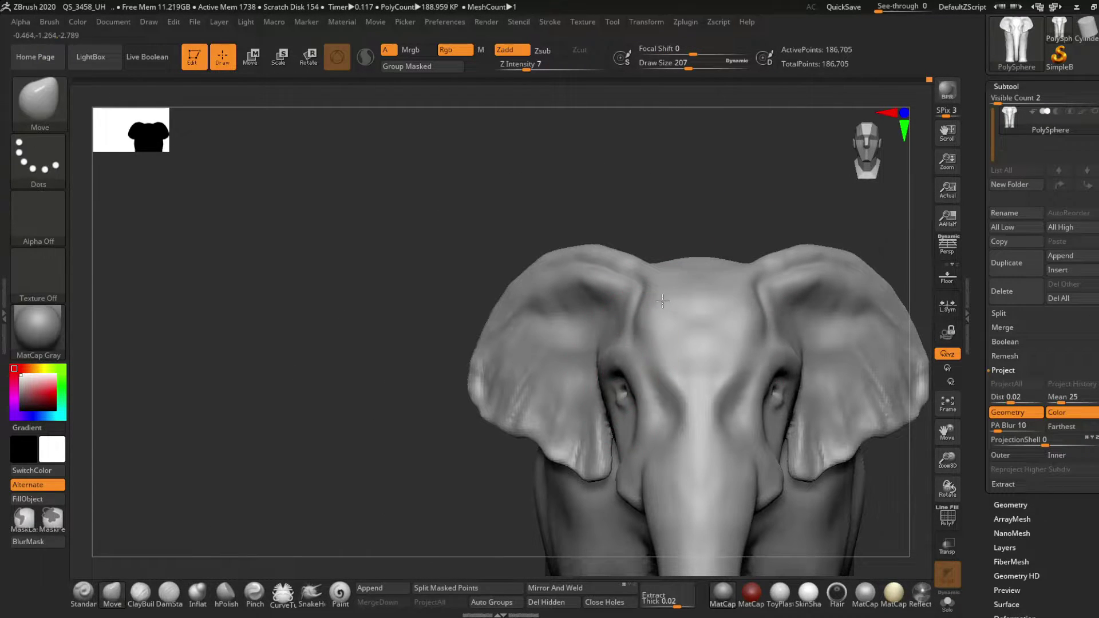
Smooth the ear surface with hPolish and adjust its shape with the Move brush
mouse_move(663, 301)
alt+right_down()
mouse_move(727, 263)
mouse_move(660, 303)
alt+right_up()
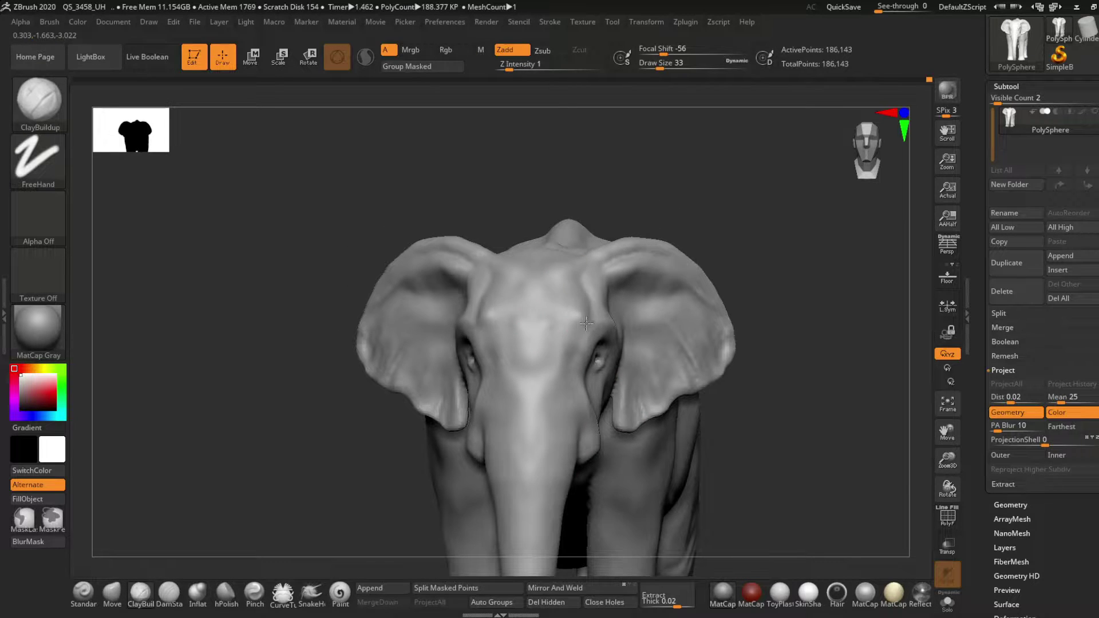
mouse_move(586, 324)
right_down()
mouse_move(621, 382)
mouse_move(575, 410)
mouse_move(570, 401)
mouse_move(594, 434)
mouse_move(541, 238)
mouse_move(500, 324)
mouse_move(550, 355)
right_up()
click(226, 593)
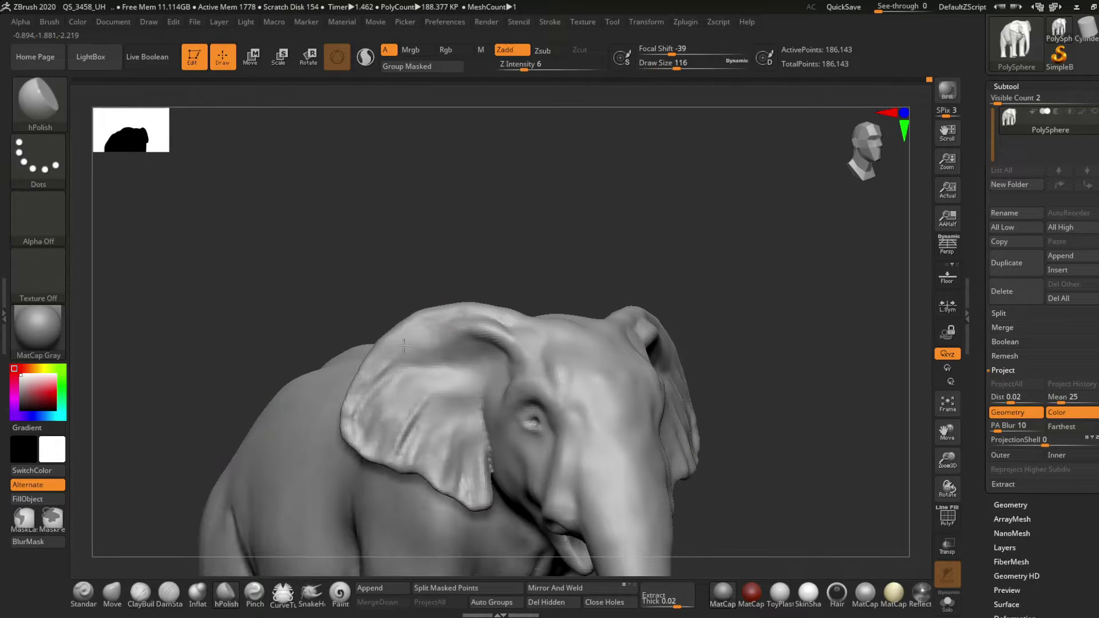
key(b)
key(m)
key(v)
mouse_move(452, 418)
right_down()
mouse_move(522, 286)
mouse_move(263, 560)
right_up()
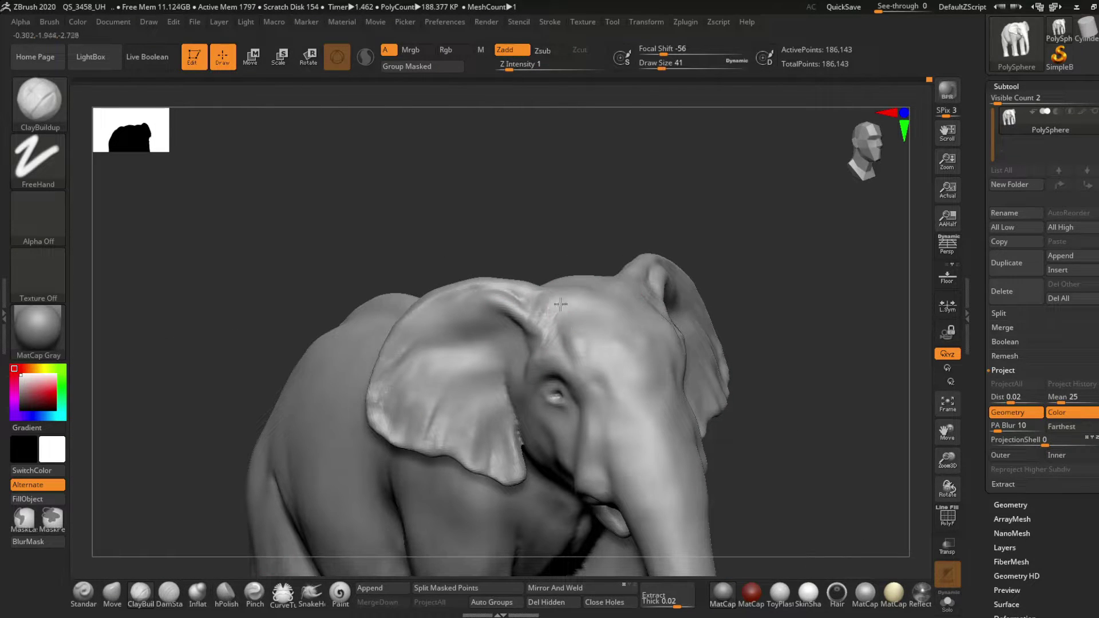
mouse_move(566, 352)
right_down()
mouse_move(589, 290)
mouse_move(584, 356)
mouse_move(589, 302)
mouse_move(596, 348)
mouse_move(663, 319)
mouse_move(657, 273)
right_up()
Add fine wrinkles and veins to the ear with a small ClayBuildup brush
key(s)
key(b)
key(c)
key(b)
right_drag(677, 315, 644, 329)
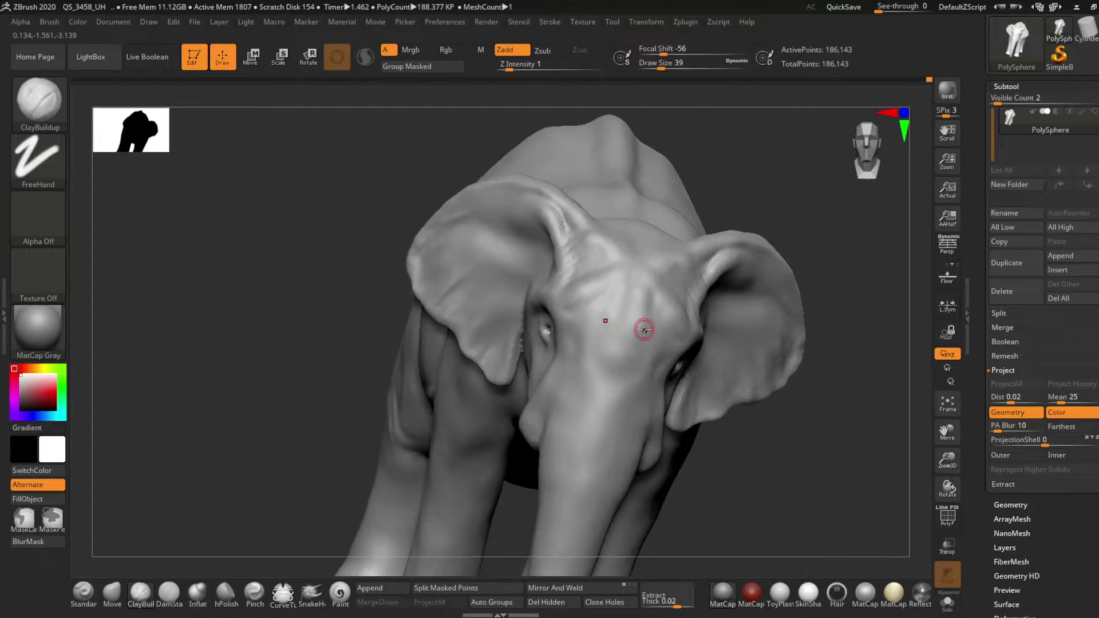
right_drag(618, 240, 572, 294)
key(s)
drag(572, 294, 586, 294)
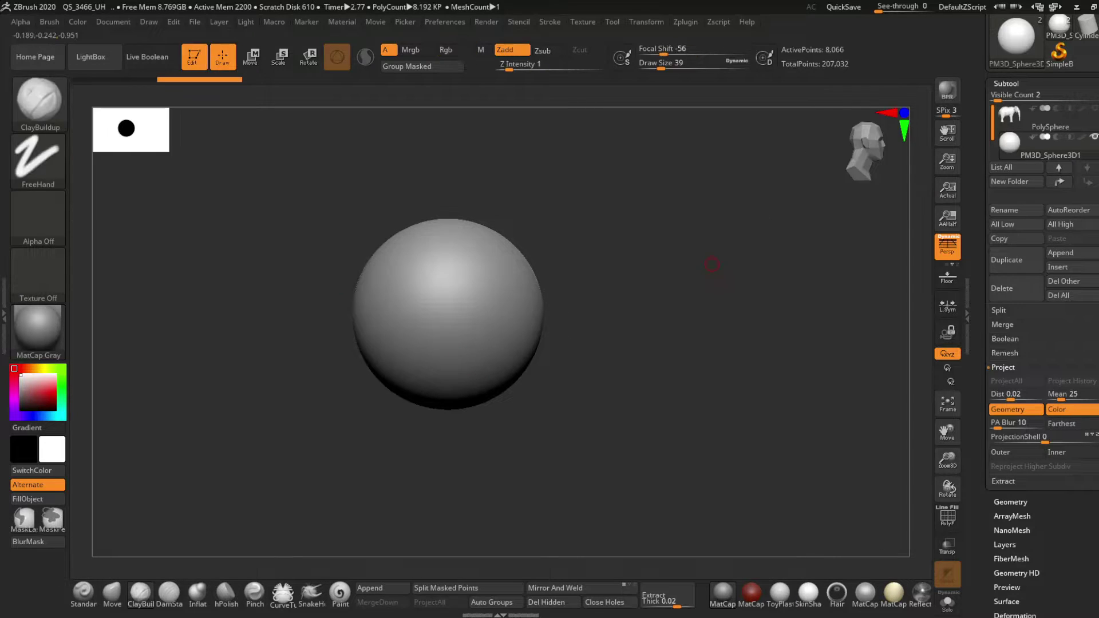
Cut the new sphere into a half dome for a toenail
mouse_move(531, 346)
mouse_down()
mouse_move(536, 295)
mouse_move(401, 447)
mouse_up()
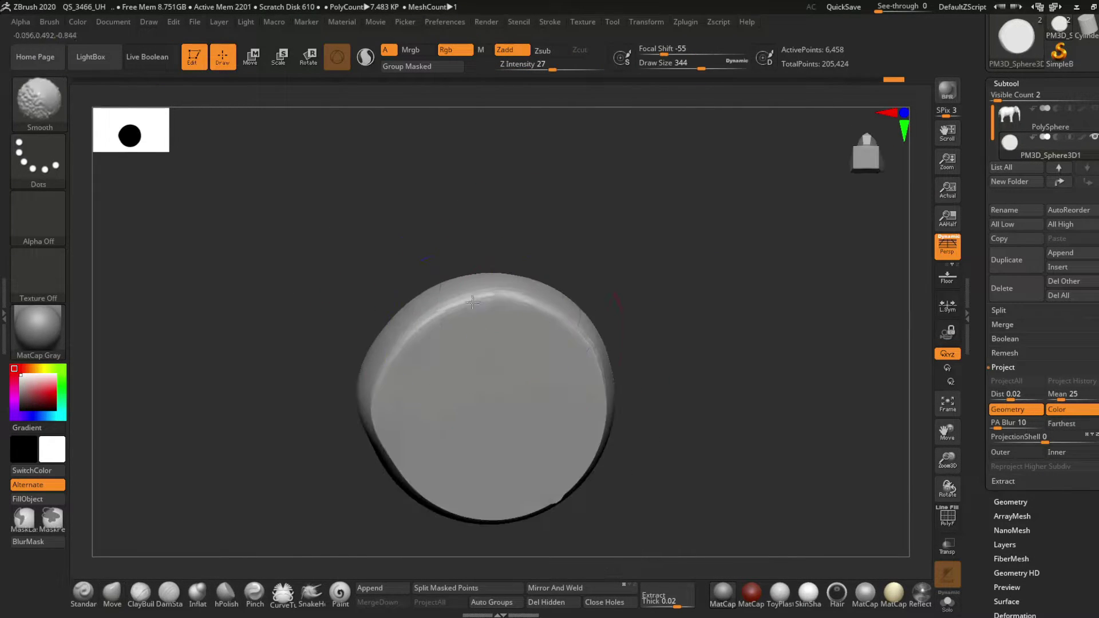
click(238, 587)
mouse_move(587, 301)
ctrl+right_down()
mouse_move(515, 223)
mouse_move(517, 394)
mouse_move(528, 296)
ctrl+right_up()
key(b)
key(c)
key(b)
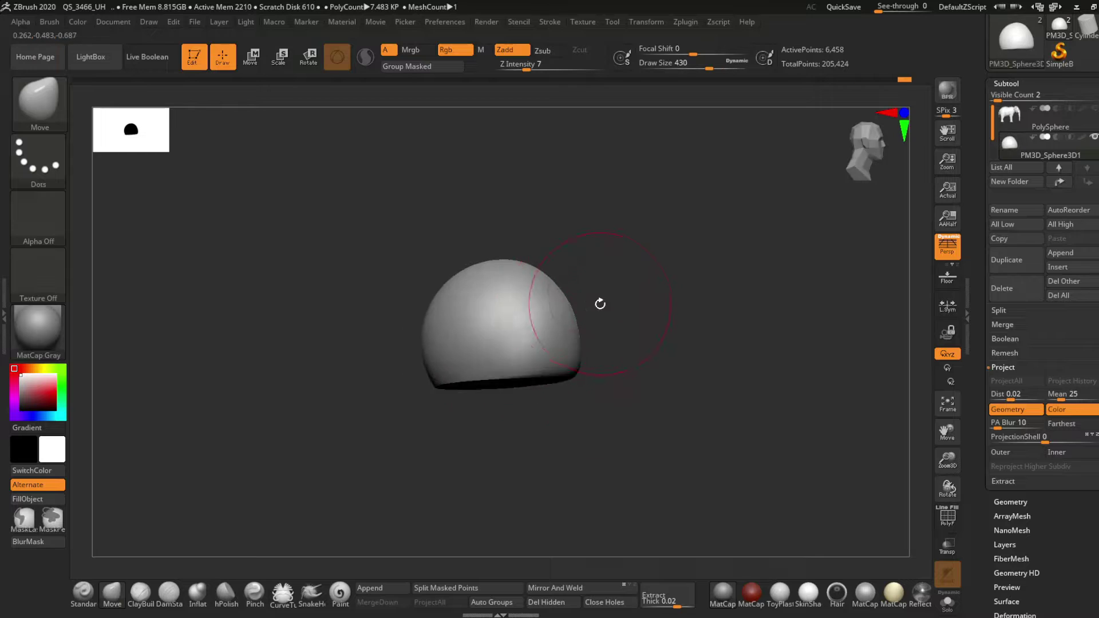
mouse_move(600, 304)
right_down()
mouse_move(520, 449)
mouse_move(549, 428)
right_up()
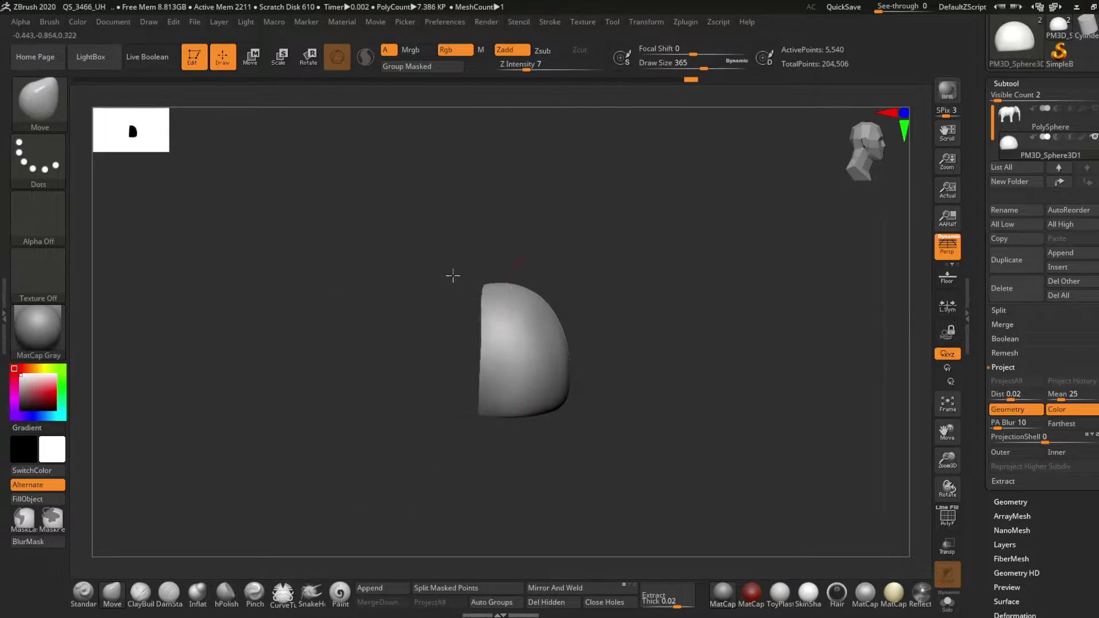
key(b)
key(m)
key(v)
mouse_move(616, 364)
right_down()
mouse_move(301, 302)
mouse_move(587, 459)
right_up()
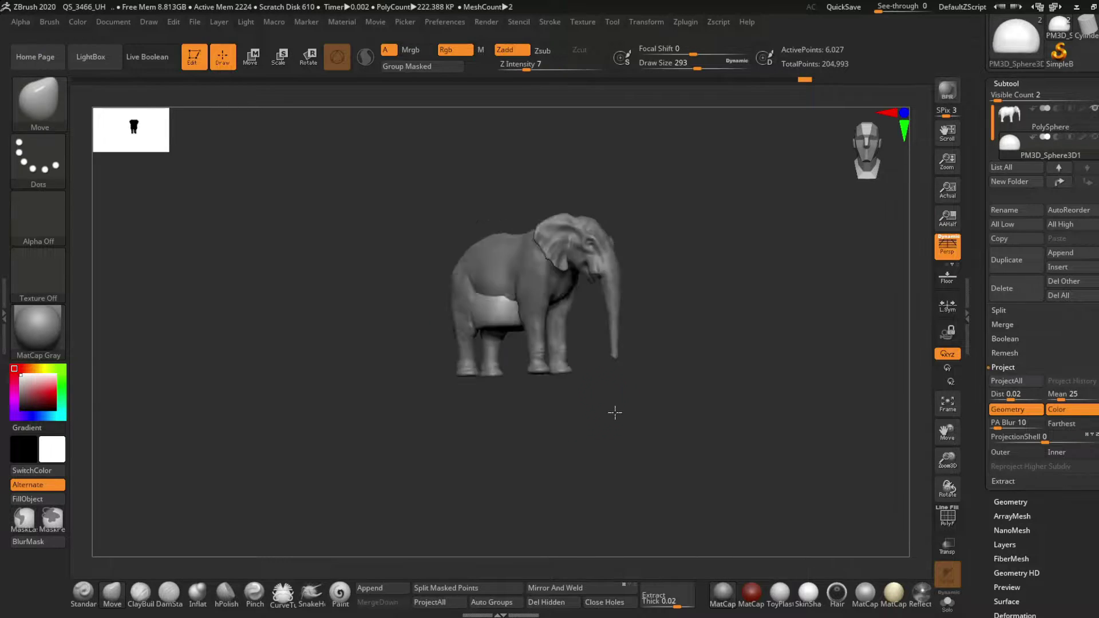
Place the dome toenail against the front of a foot with Transpose Move
key(w)
scroll(550, 395, up, 5)
scroll(595, 412, up, 5)
scroll(601, 399, up, 4)
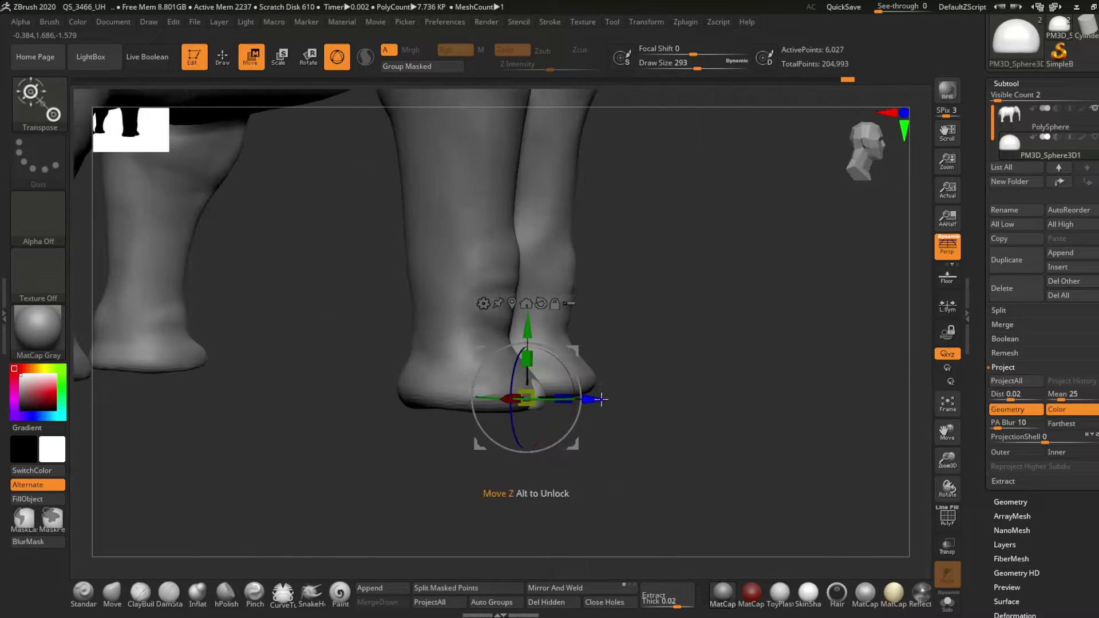
mouse_move(601, 399)
right_down()
mouse_move(613, 421)
mouse_move(533, 428)
right_up()
key(q)
key(s)
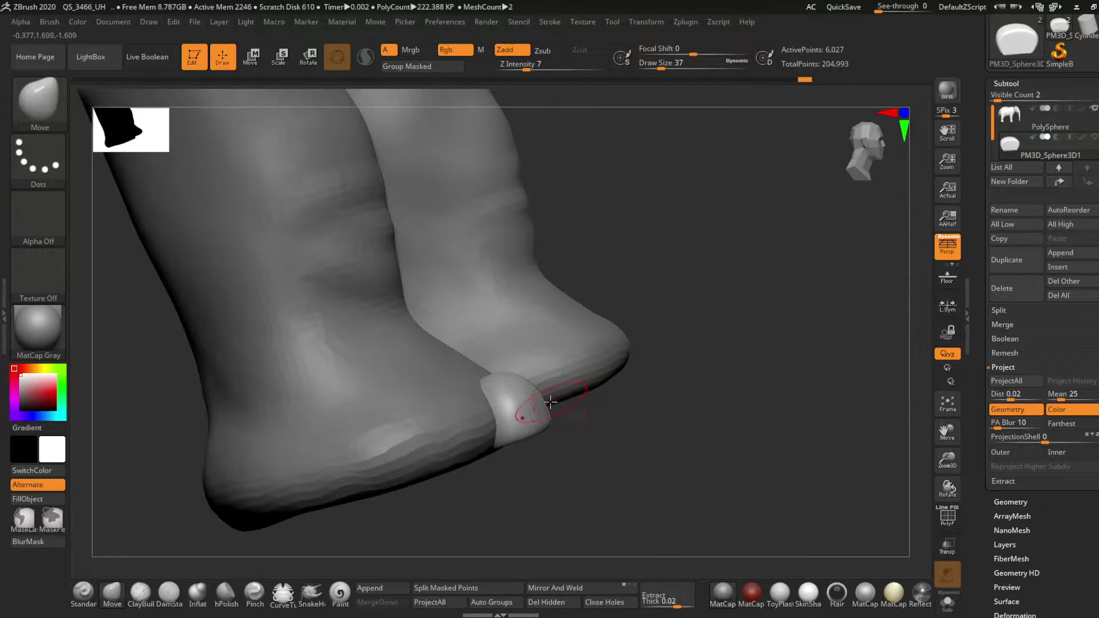
key(w)
key(q)
alt+click(554, 404)
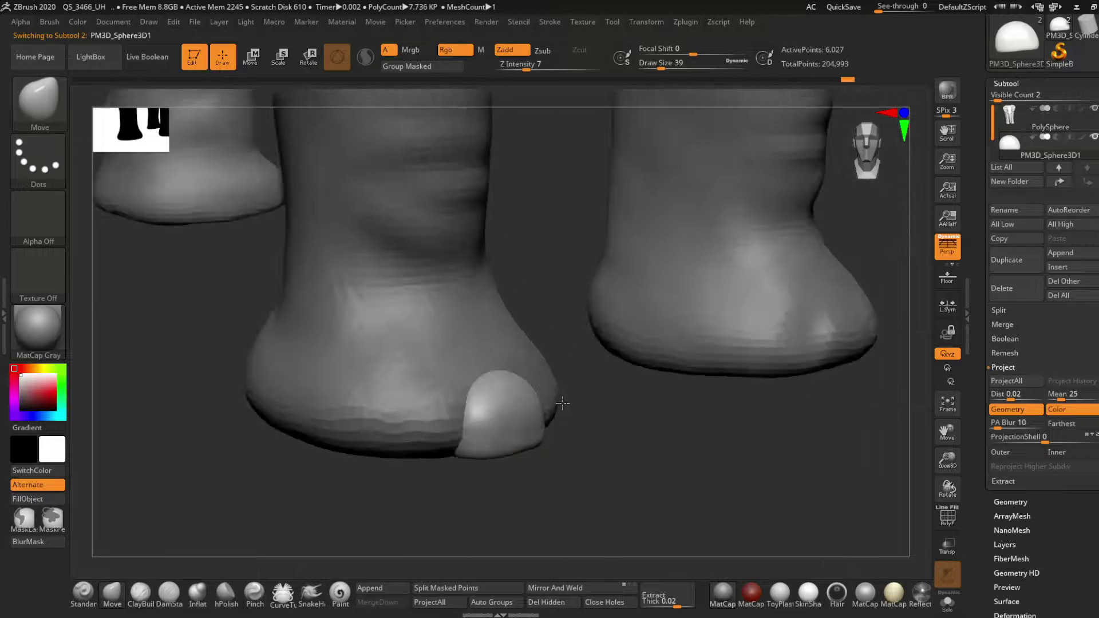
drag(562, 403, 544, 459)
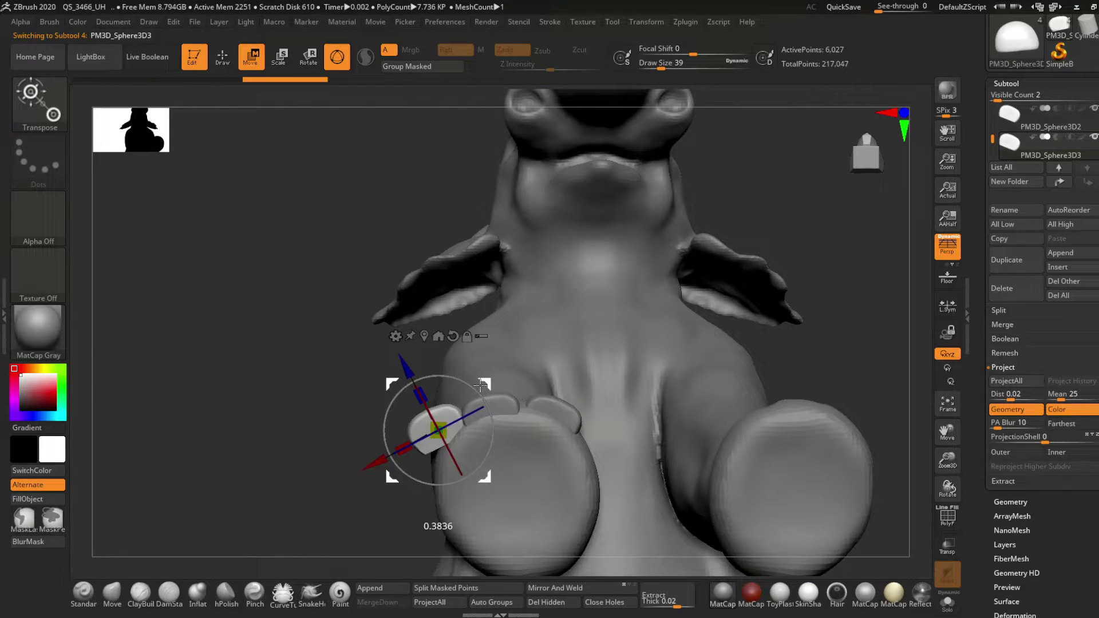
mouse_move(481, 385)
mouse_down()
mouse_move(531, 419)
mouse_move(580, 320)
mouse_move(524, 384)
mouse_move(401, 343)
mouse_up()
key(q)
Position and tilt duplicated toenails onto the toes of the front and back feet
key(w)
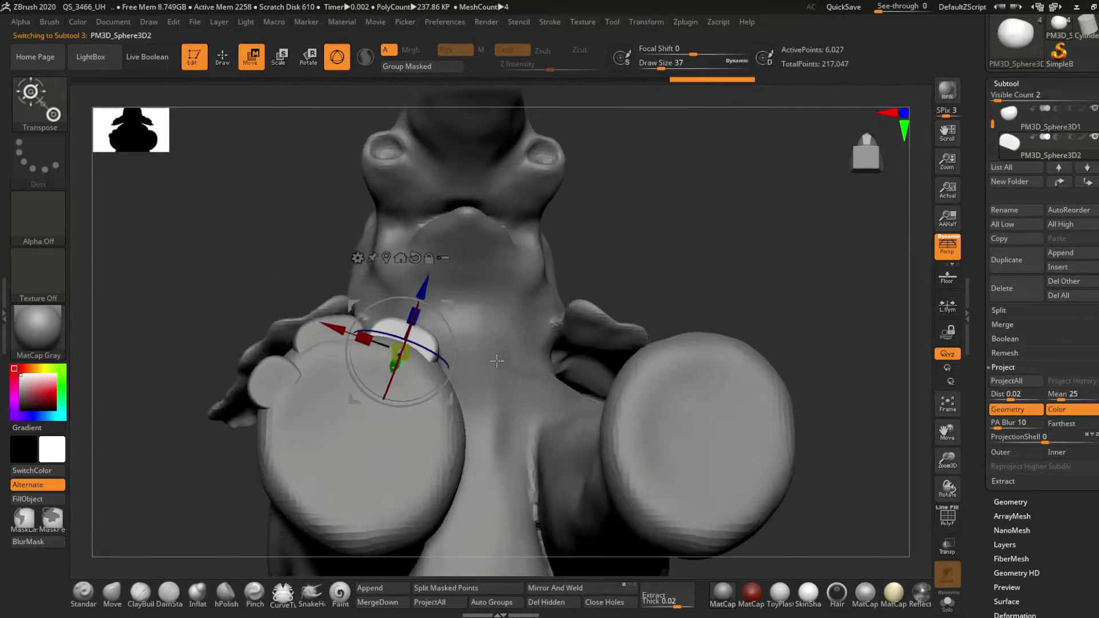
alt+click(303, 349)
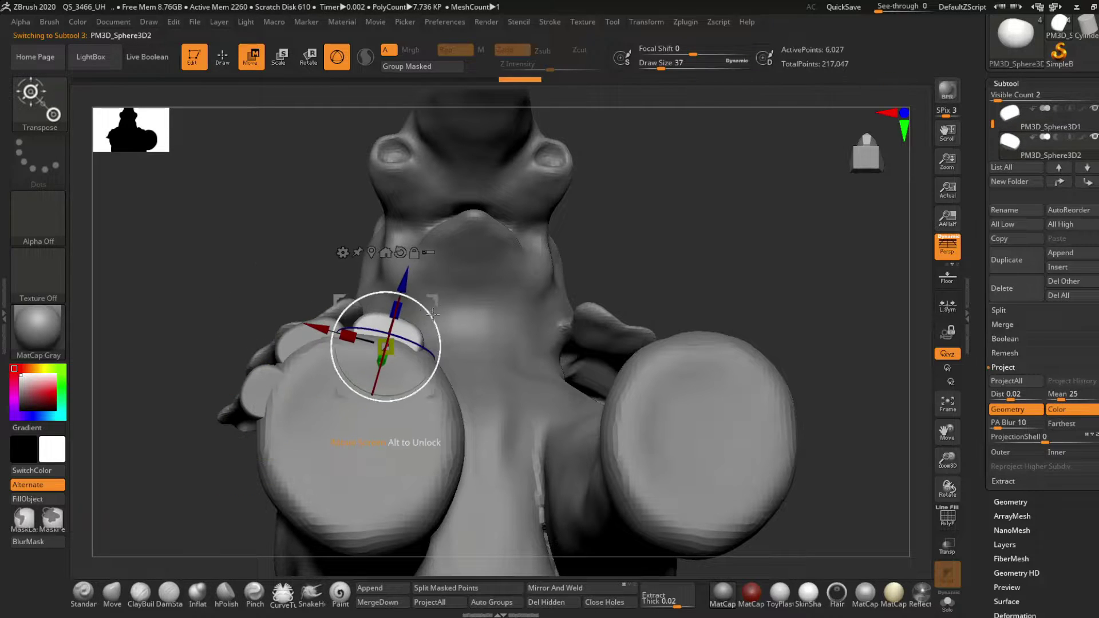
alt+click(499, 377)
drag(498, 378, 568, 452)
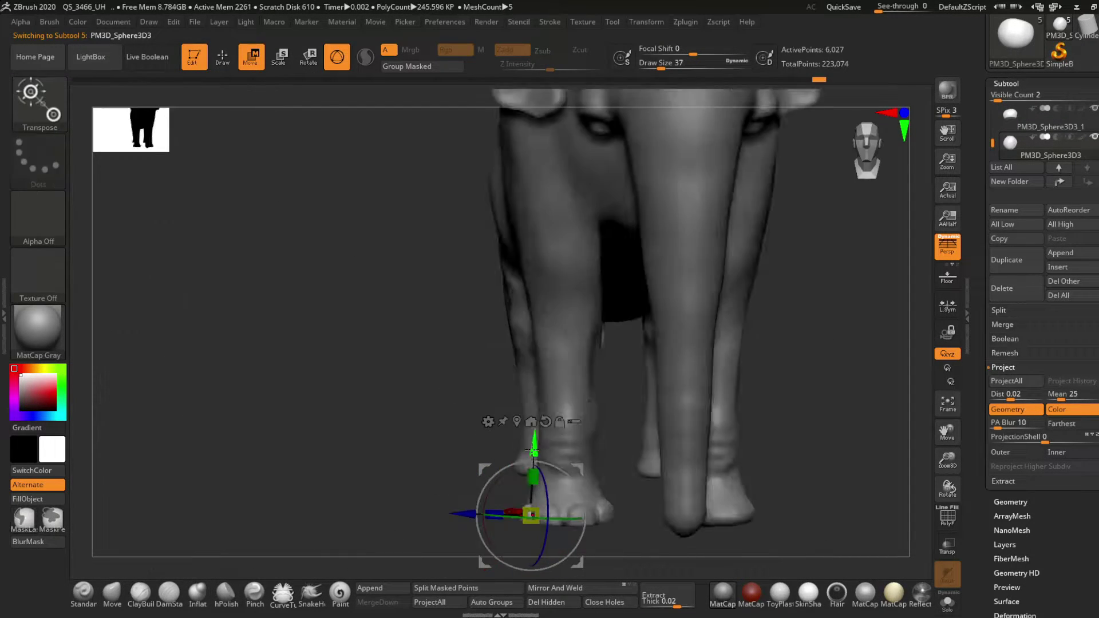
mouse_move(550, 350)
mouse_down()
mouse_move(639, 393)
mouse_move(473, 503)
mouse_up()
alt+click(638, 394)
alt+click(294, 453)
mouse_move(294, 454)
mouse_down()
mouse_move(569, 503)
mouse_move(365, 500)
mouse_move(401, 424)
mouse_move(493, 352)
mouse_up()
alt+click(401, 423)
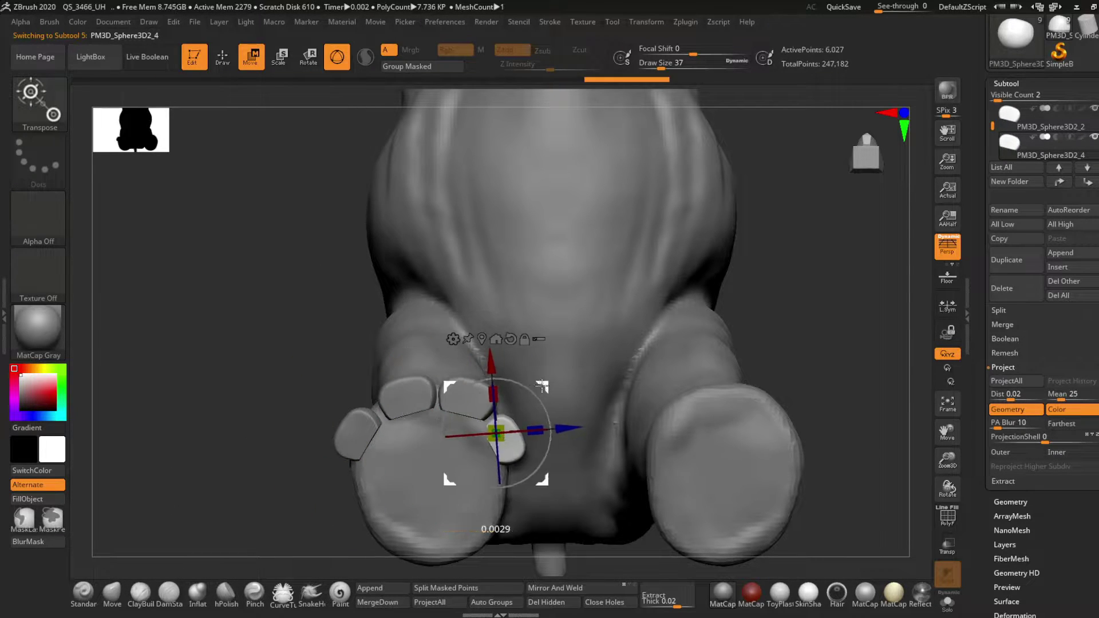
mouse_move(541, 387)
mouse_down()
mouse_move(515, 355)
mouse_move(546, 293)
mouse_move(427, 452)
mouse_move(538, 355)
mouse_move(530, 432)
mouse_move(372, 445)
mouse_move(454, 368)
mouse_move(454, 393)
mouse_move(457, 349)
mouse_move(504, 372)
mouse_move(559, 265)
mouse_move(633, 344)
mouse_move(630, 332)
mouse_move(413, 385)
mouse_move(455, 279)
mouse_move(515, 320)
mouse_move(630, 320)
mouse_up()
alt+click(527, 320)
Finish the toenails and stretch a sphere into a long thin tusk spike
key(q)
alt+click(457, 349)
alt+click(630, 332)
key(w)
alt+click(724, 321)
mouse_move(724, 309)
mouse_down()
mouse_move(724, 327)
mouse_move(554, 432)
mouse_move(683, 309)
mouse_up()
Bend the tusk into a forward curve with the Inflat and Move tools
key(q)
key(b)
key(i)
key(n)
key(s)
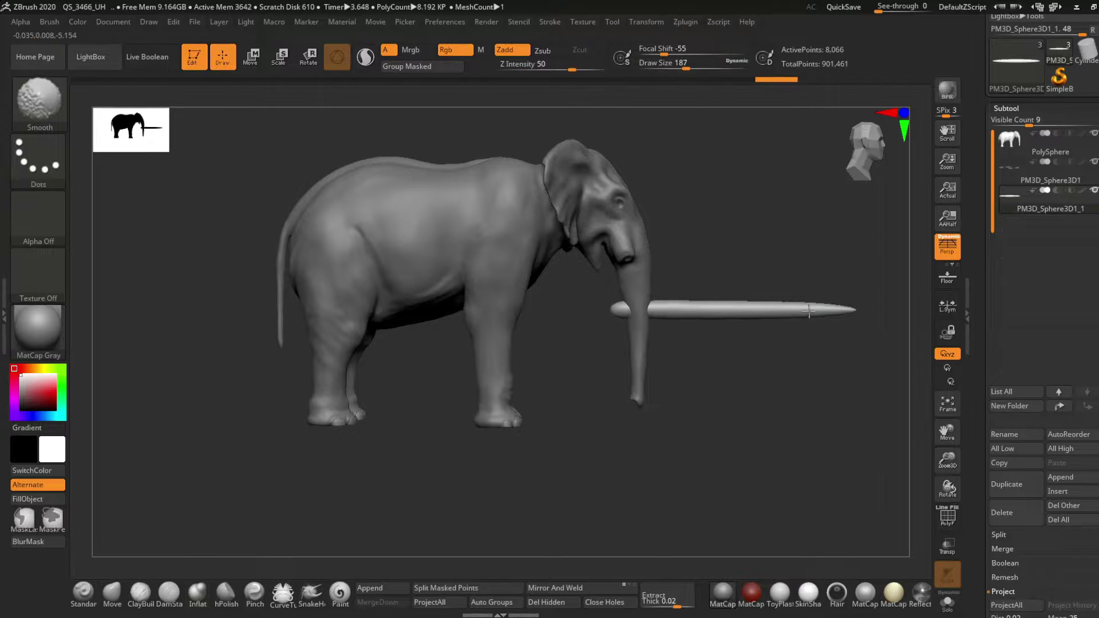
shift+drag(726, 385, 730, 293)
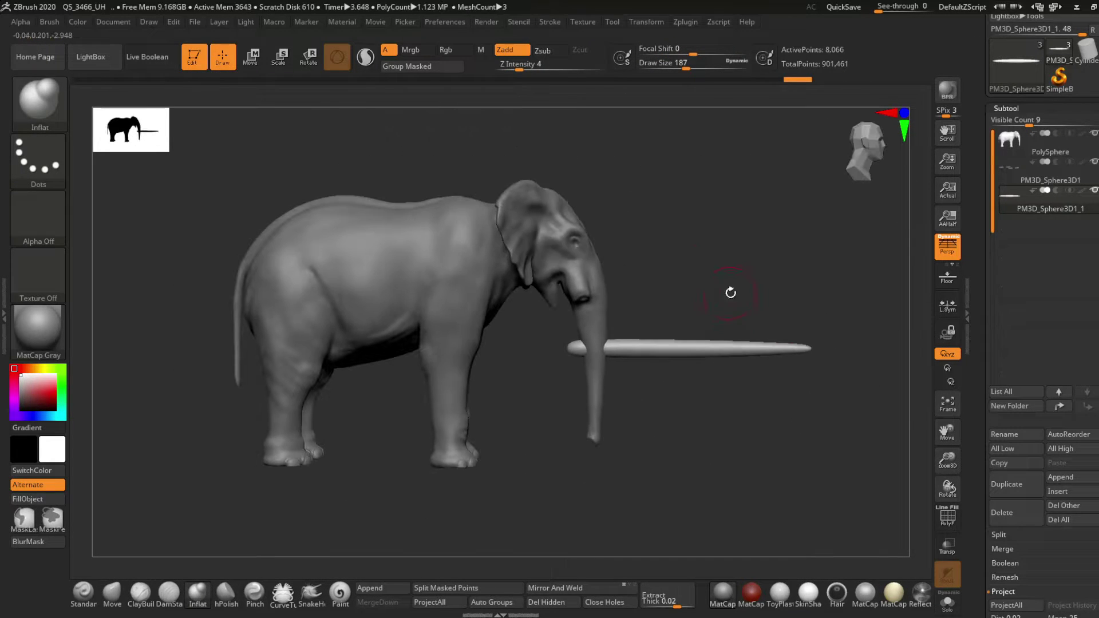
mouse_move(752, 395)
mouse_down()
mouse_move(719, 336)
mouse_move(795, 338)
mouse_up()
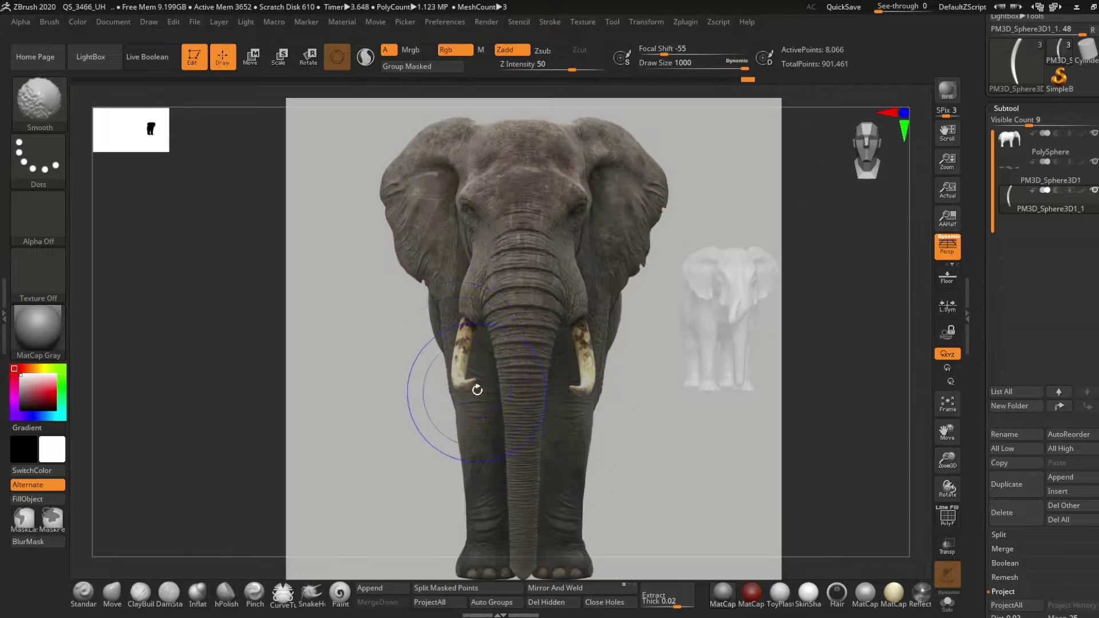
key(w)
key(f)
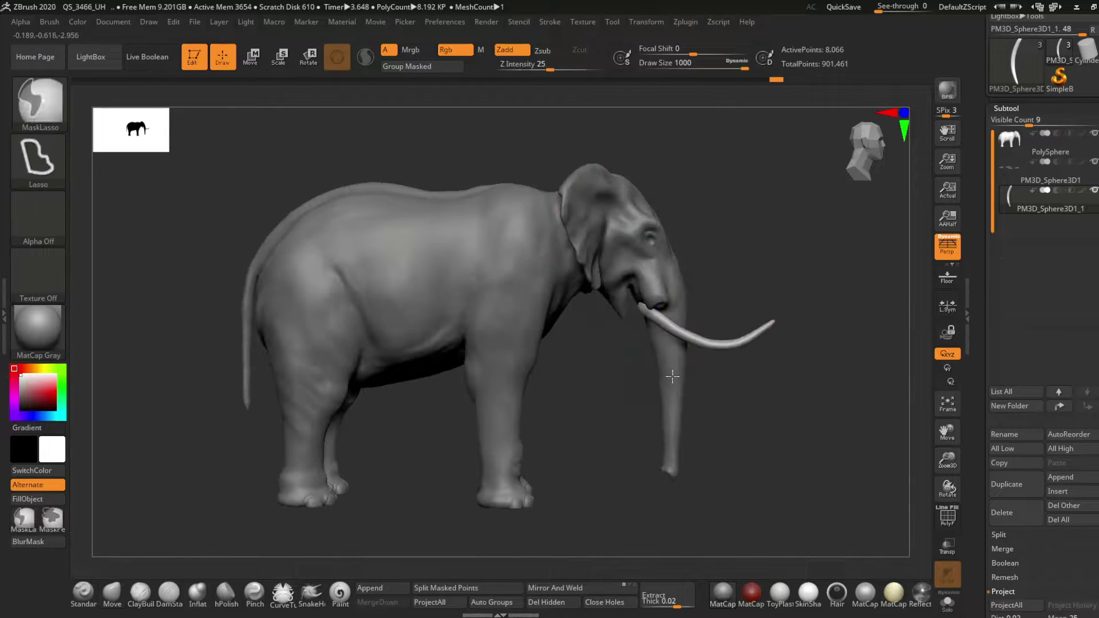
key(q)
Inflate the tusk thicker and apply the elephant photo as texture
click(197, 593)
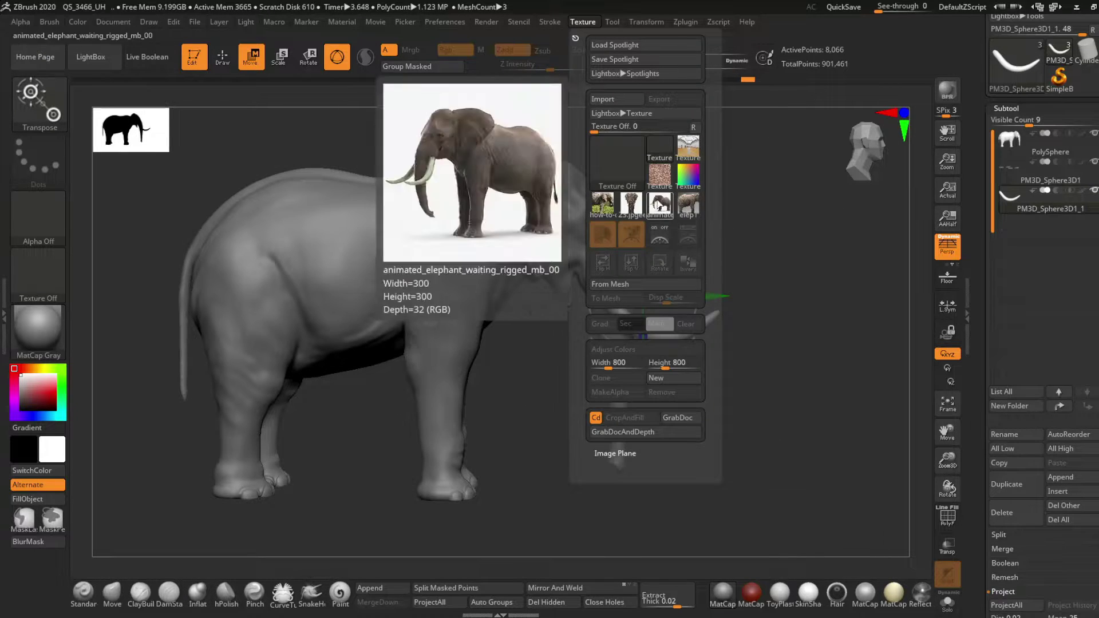
click(660, 203)
click(617, 163)
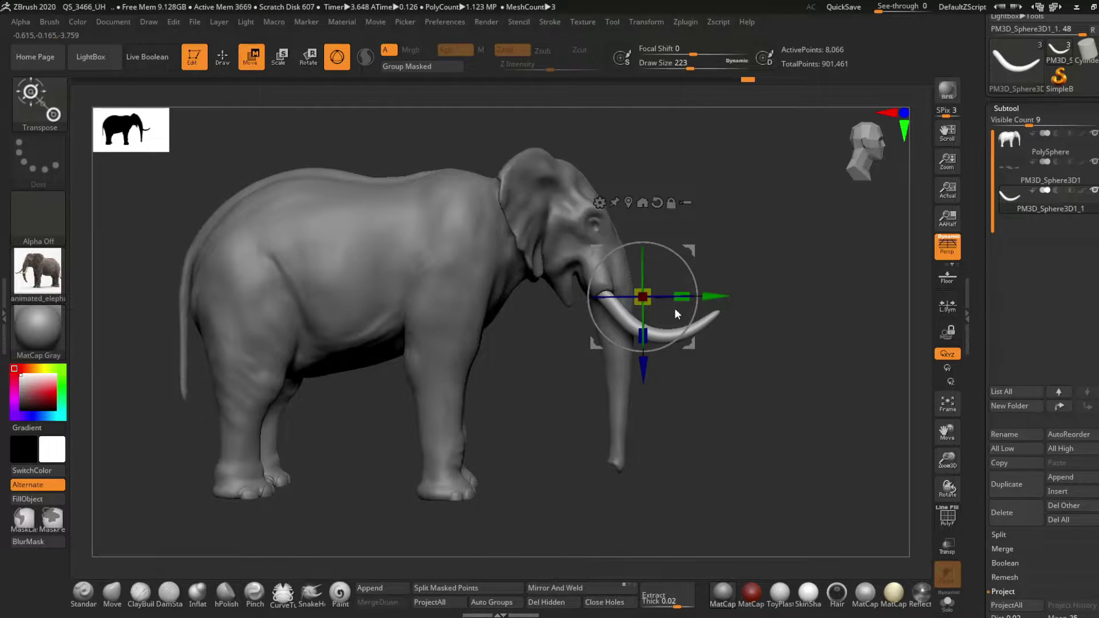
key(q)
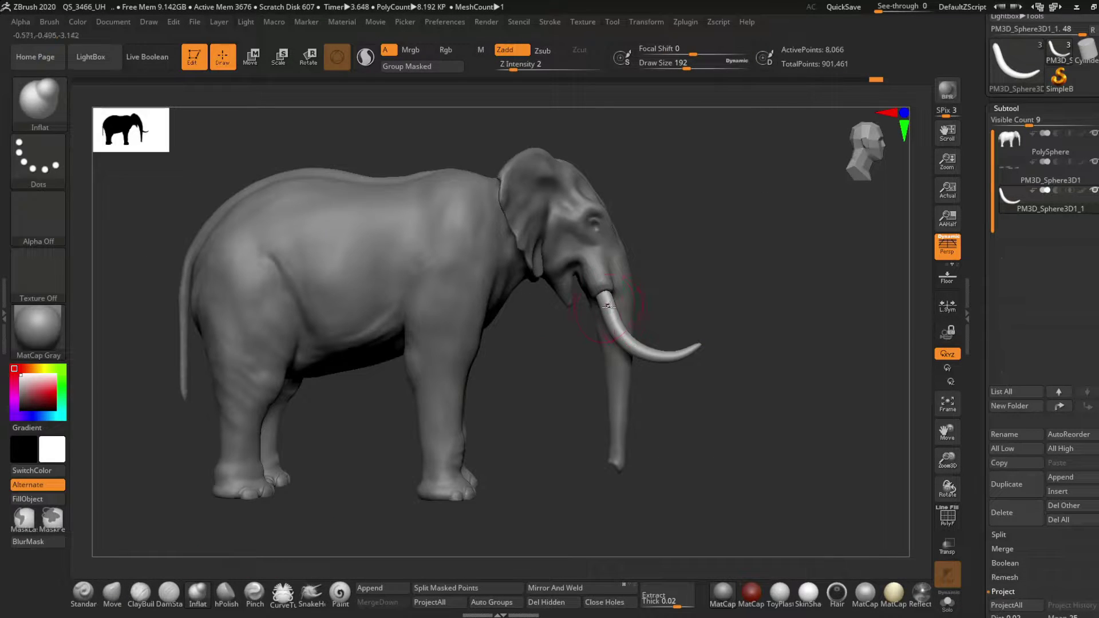
shift+drag(244, 561, 526, 392)
key(w)
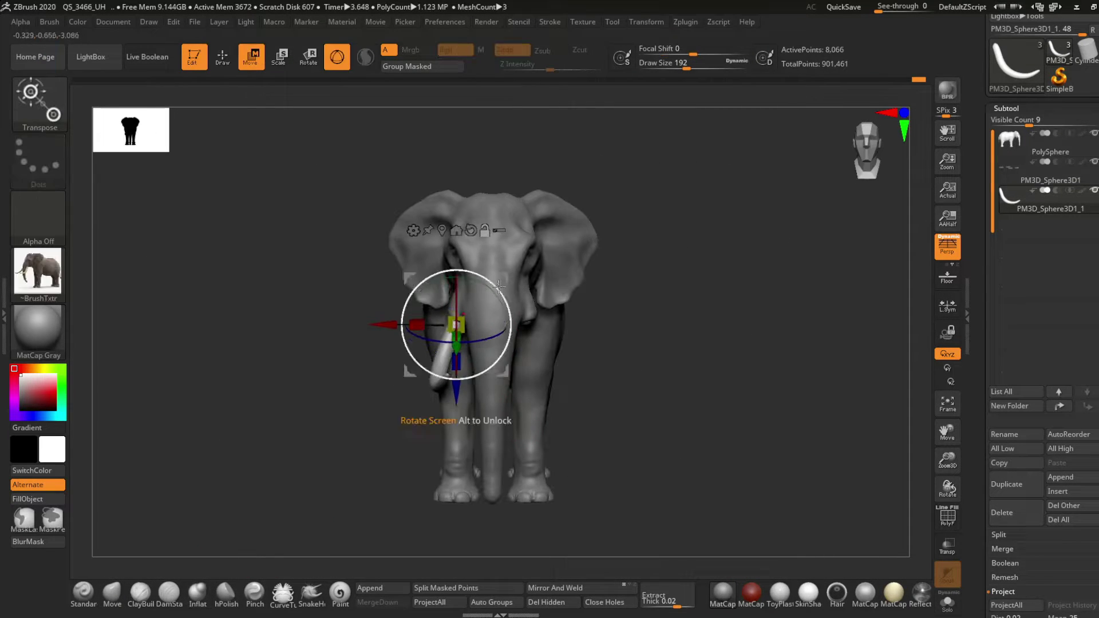
key(q)
drag(588, 441, 664, 412)
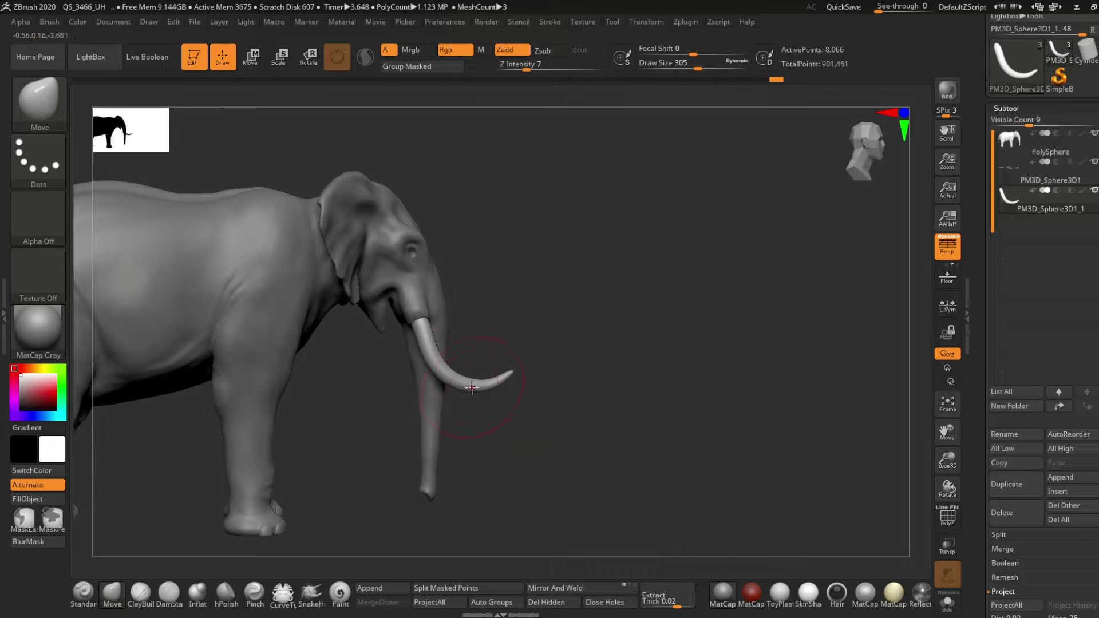
drag(502, 380, 507, 397)
mouse_move(629, 458)
shift+mouse_down()
mouse_move(659, 372)
mouse_move(573, 229)
shift+mouse_up()
Subdivide the tusk to about 32,500 points and delete its lower subdivision levels
click(198, 595)
key(f)
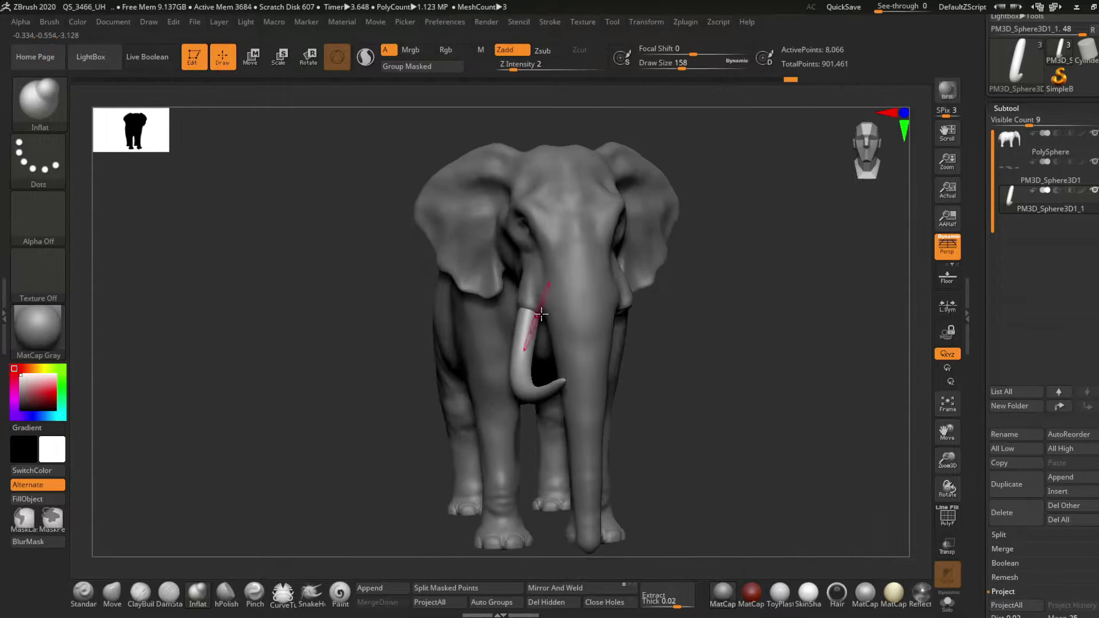
drag(572, 344, 599, 328)
key(ctrl+d)
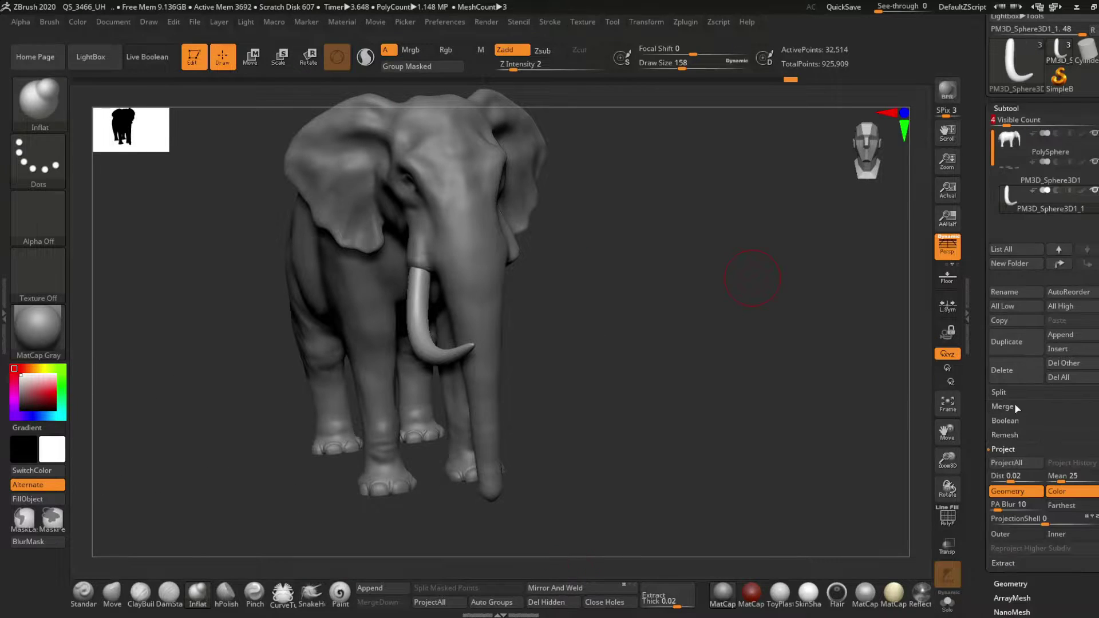
click(1016, 545)
click(1017, 165)
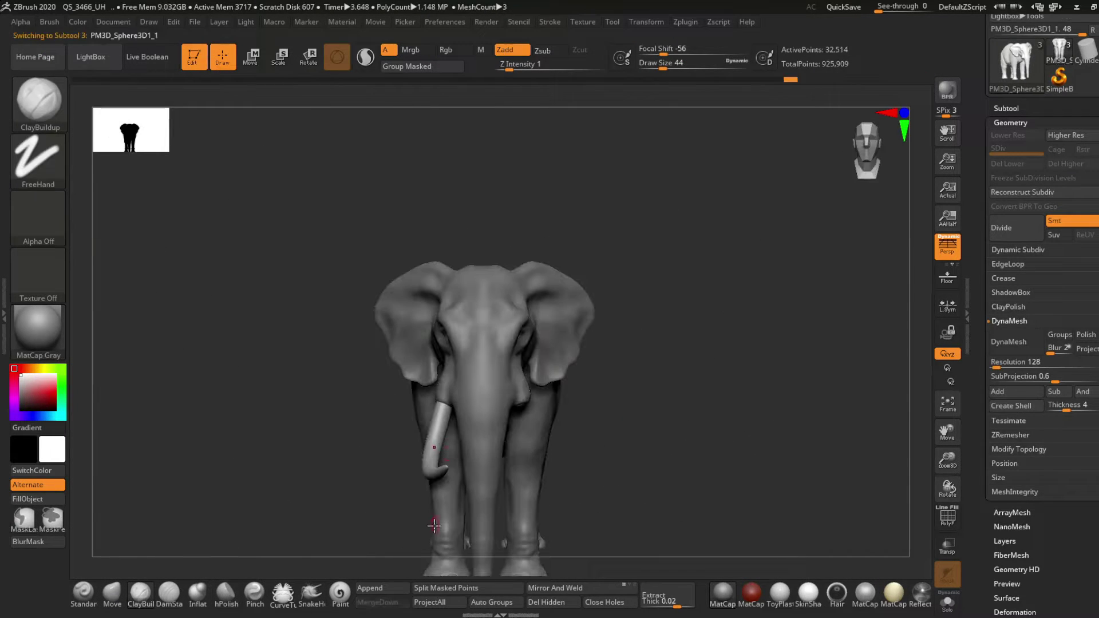
Mirror the tusk to the elephant's other side and orbit toward the eye
click(556, 596)
drag(658, 458, 582, 439)
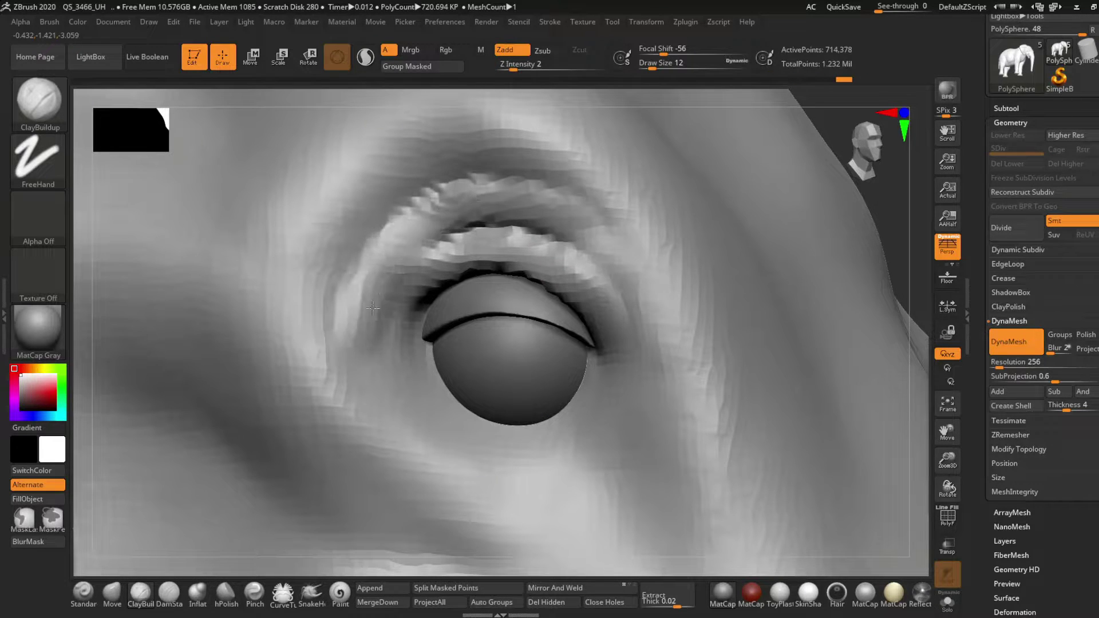
right_drag(372, 308, 424, 259)
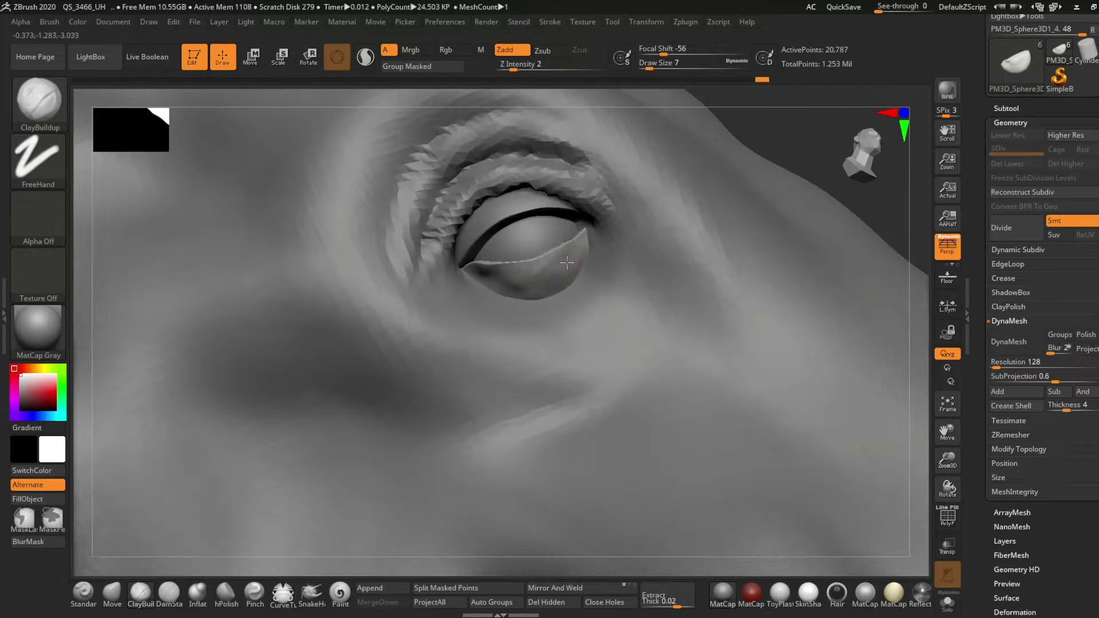
Select PM3D_Sphere3D1_3 and eyeball PM3D_Sphere3D1_2, repositioning the eye parts with Transpose Move
key(shift)
alt+click(525, 207)
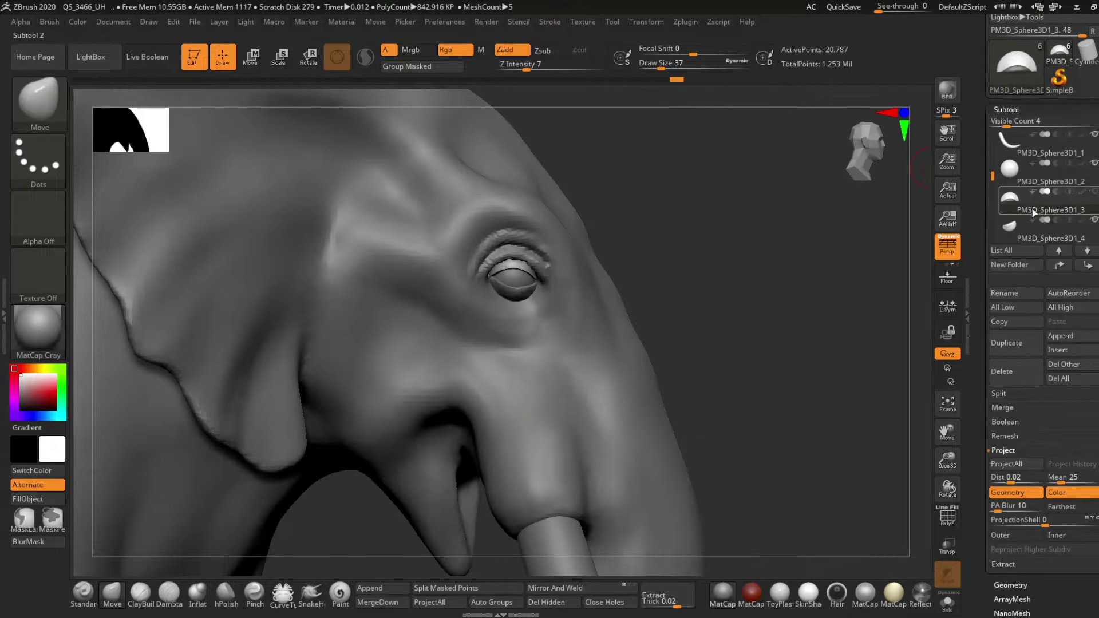
alt+click(514, 298)
key(w)
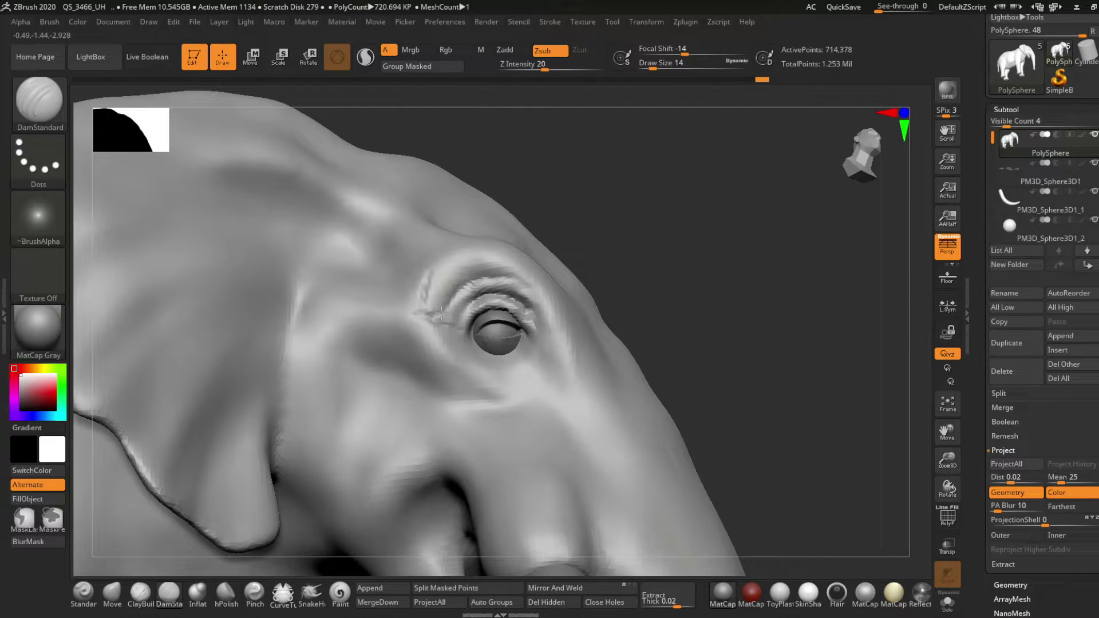
right_click(441, 313)
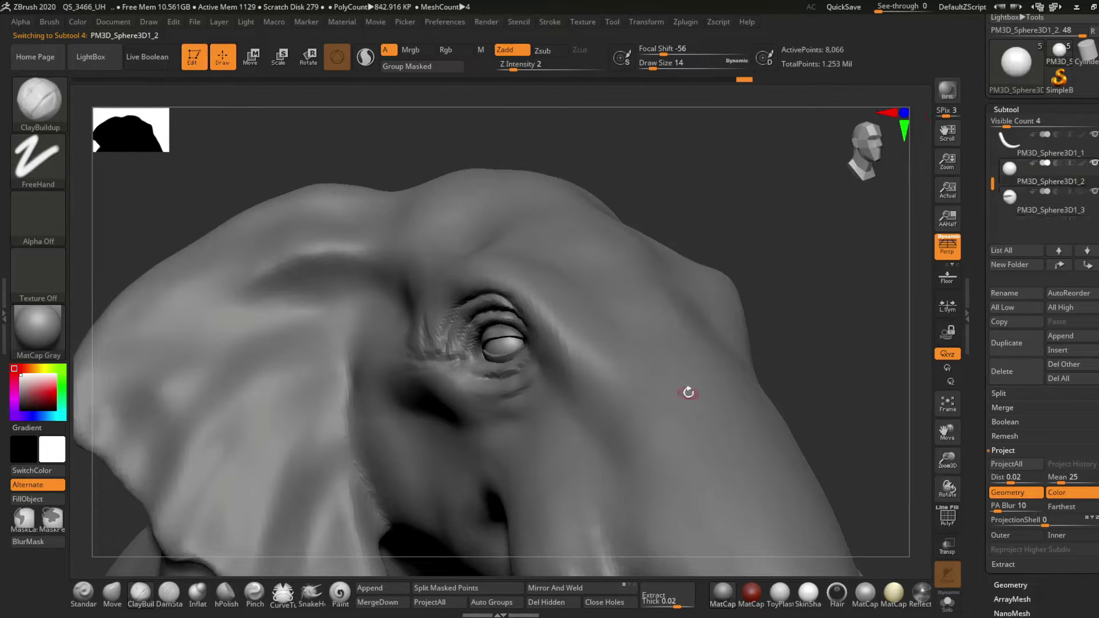
key(w)
drag(459, 397, 548, 490)
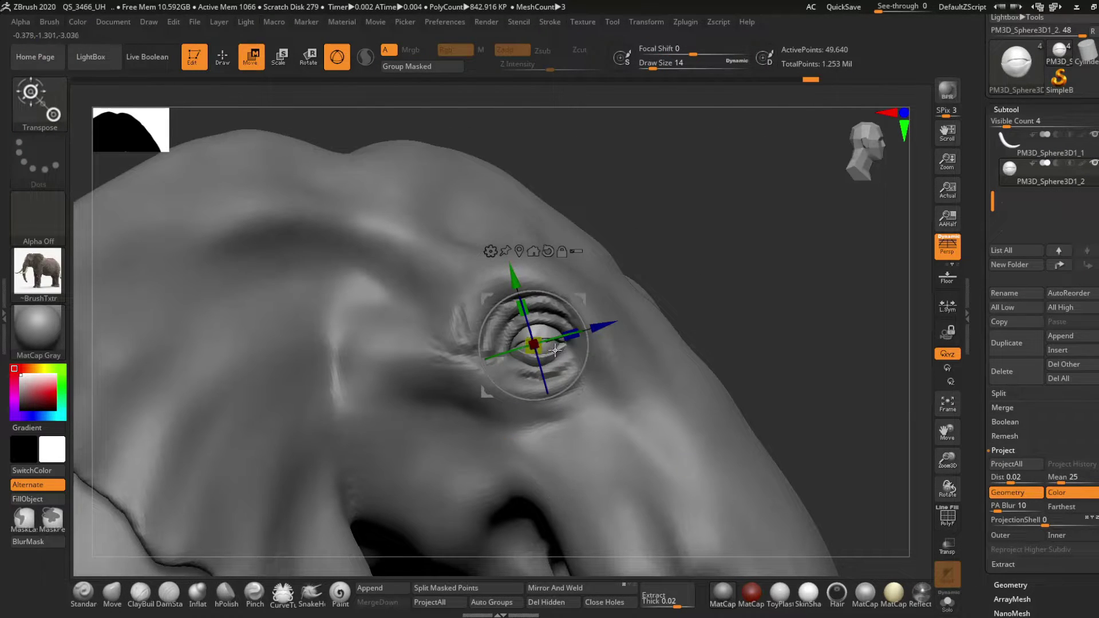
Merge the eye subtools down into the elephant's head mesh
key(q)
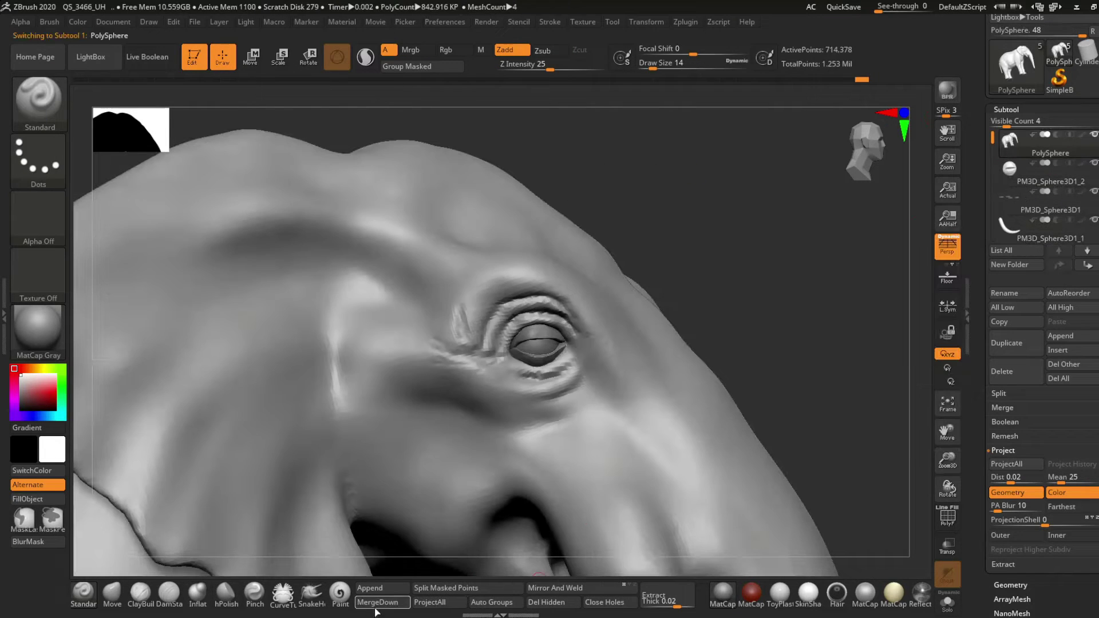
click(376, 604)
click(1010, 585)
Reshape the eyelid upward with Move and ClayBuildup around the eye
key(b)
key(m)
key(v)
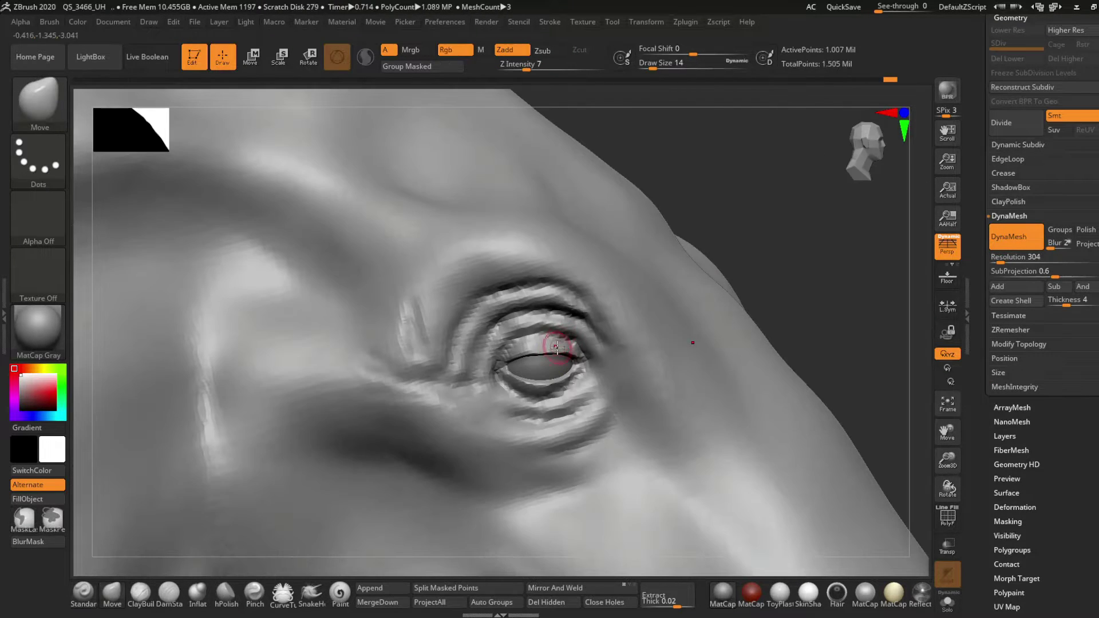
right_drag(560, 349, 500, 342)
key(b)
key(c)
key(b)
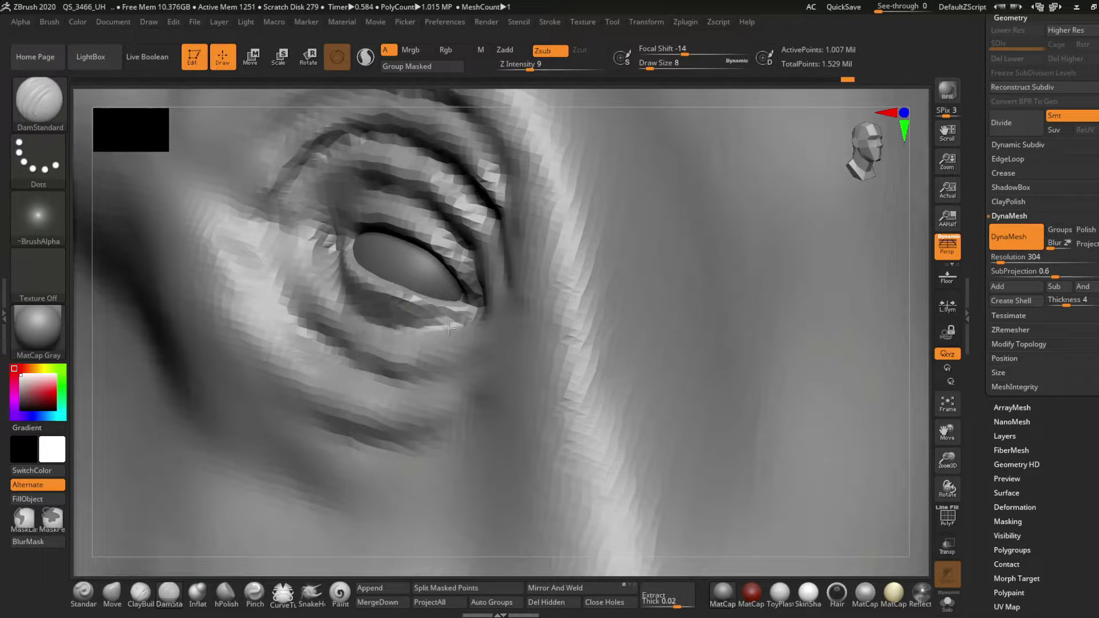
right_drag(449, 327, 323, 262)
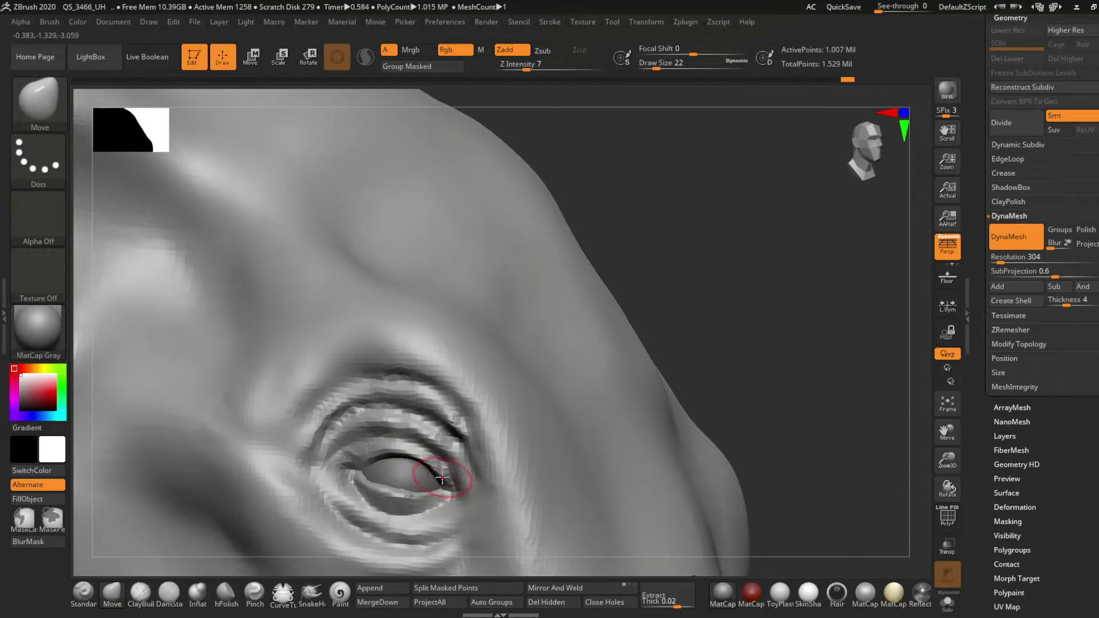
drag(443, 477, 430, 427)
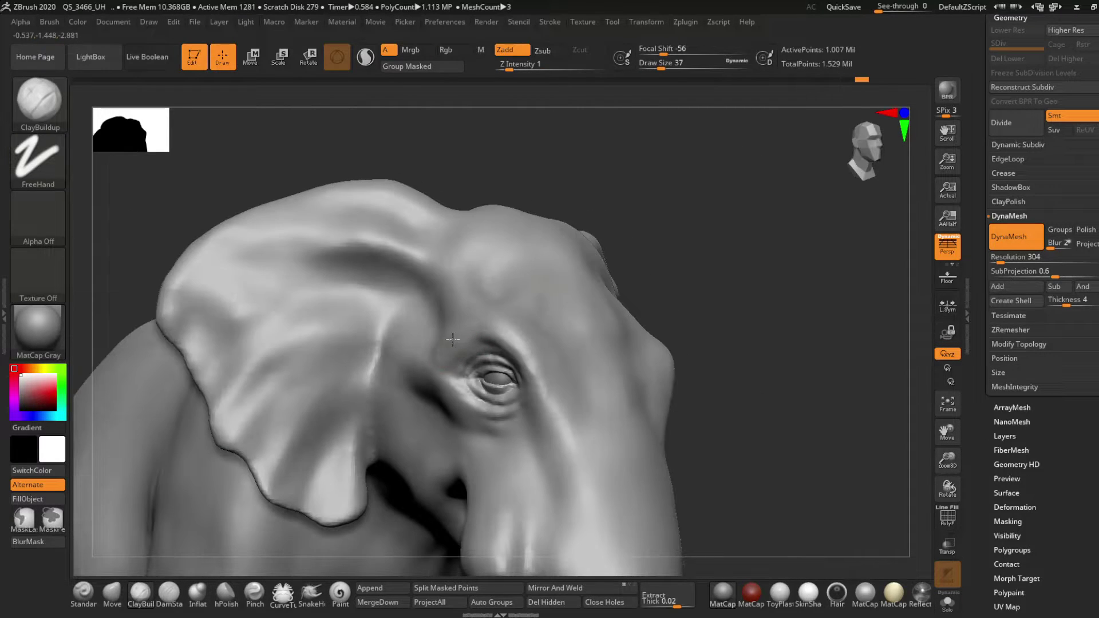
right_drag(510, 396, 489, 391)
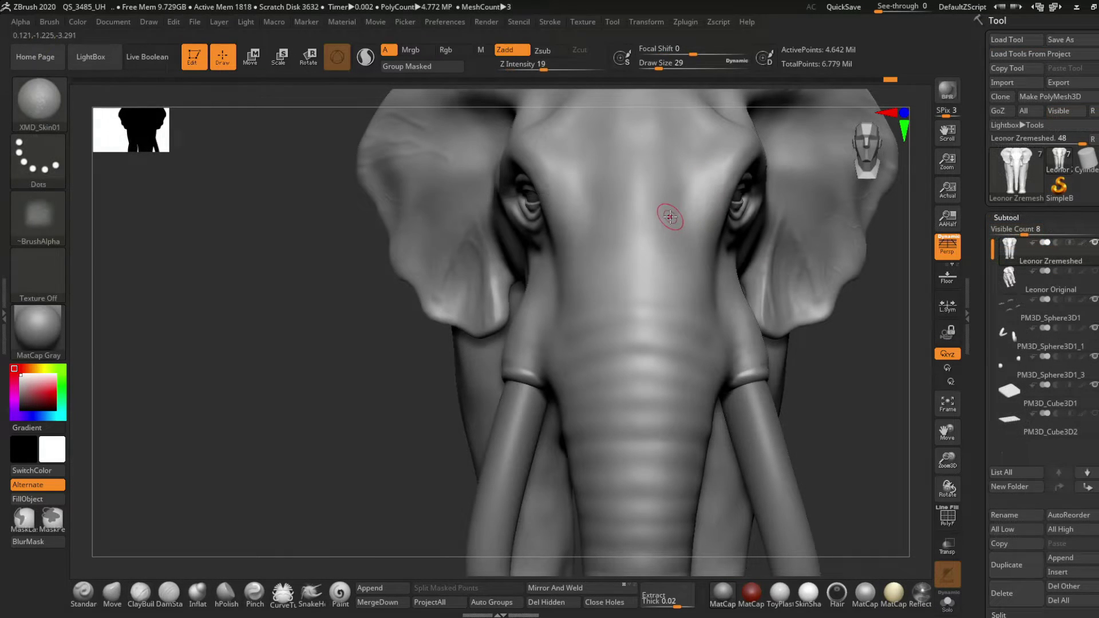
Paint MaskPen stripes across the upper and lower trunk
key(s)
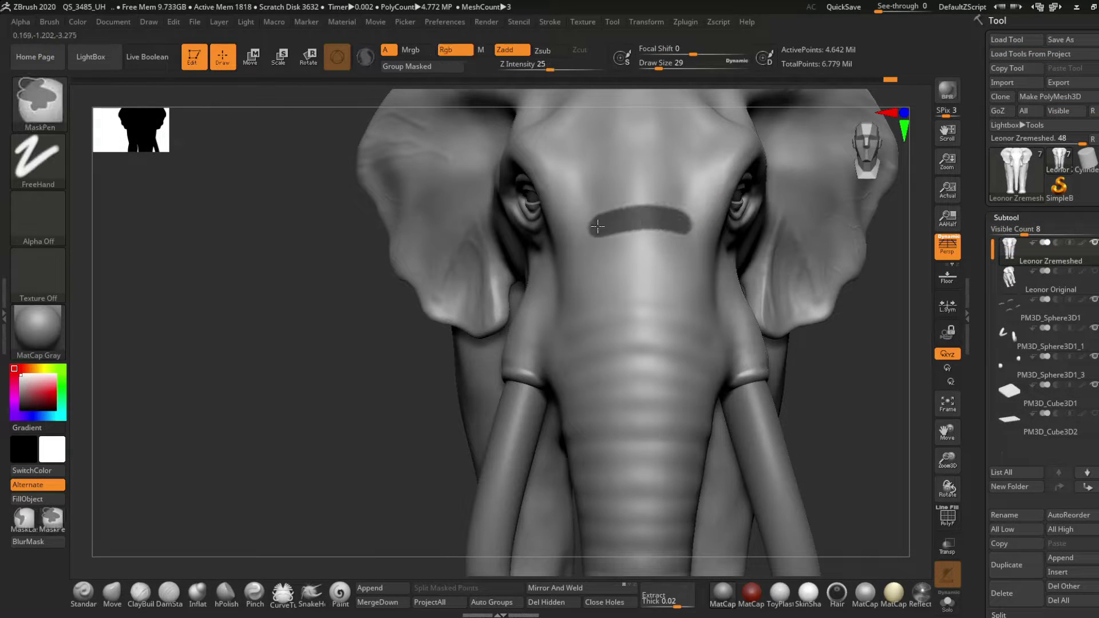
key(ctrl)
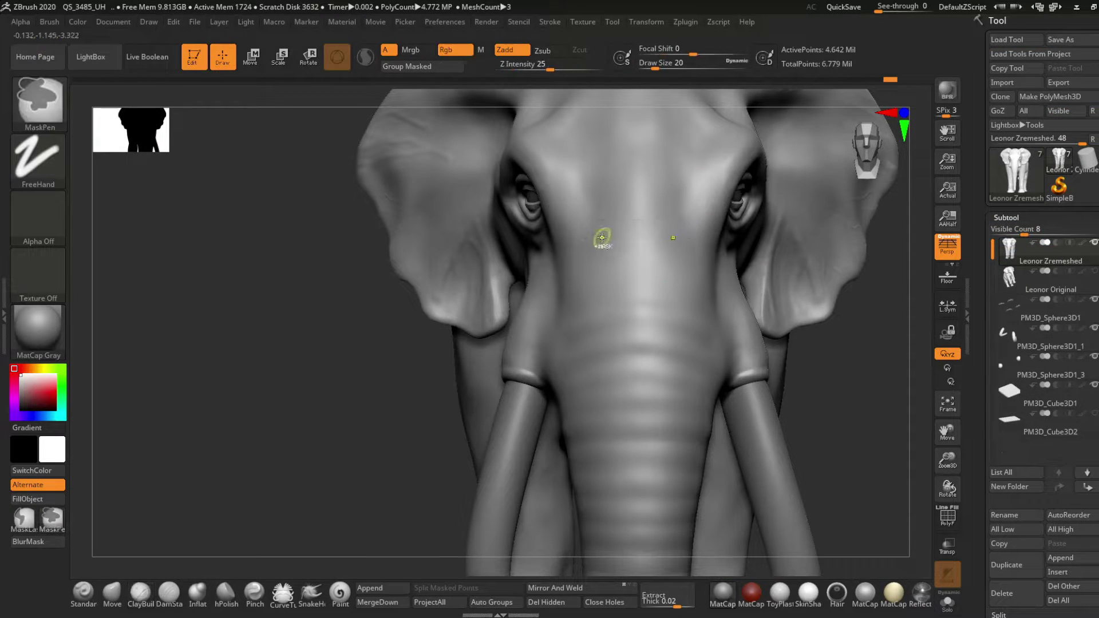
drag(589, 265, 637, 253)
click(574, 302)
drag(578, 332, 598, 331)
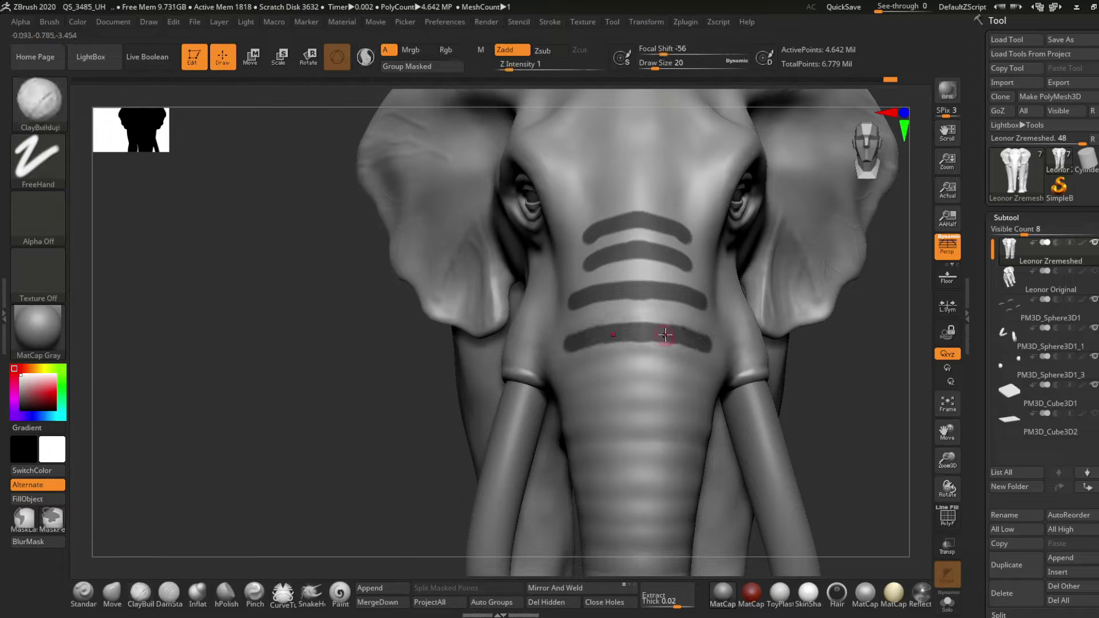
right_drag(589, 332, 591, 344)
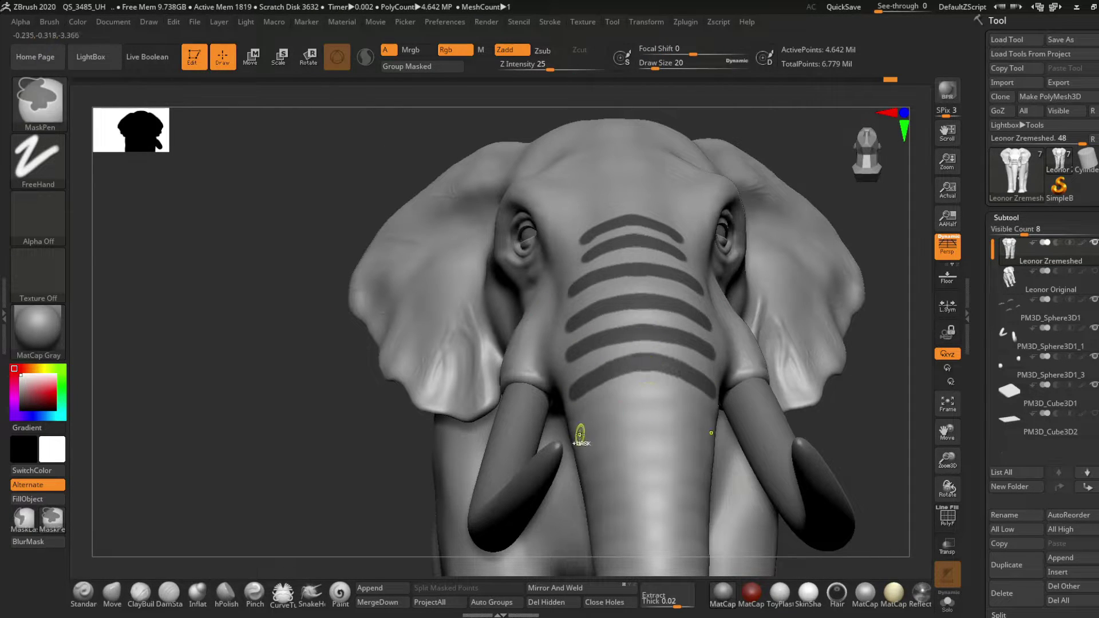
drag(580, 435, 644, 434)
right_drag(644, 434, 644, 393)
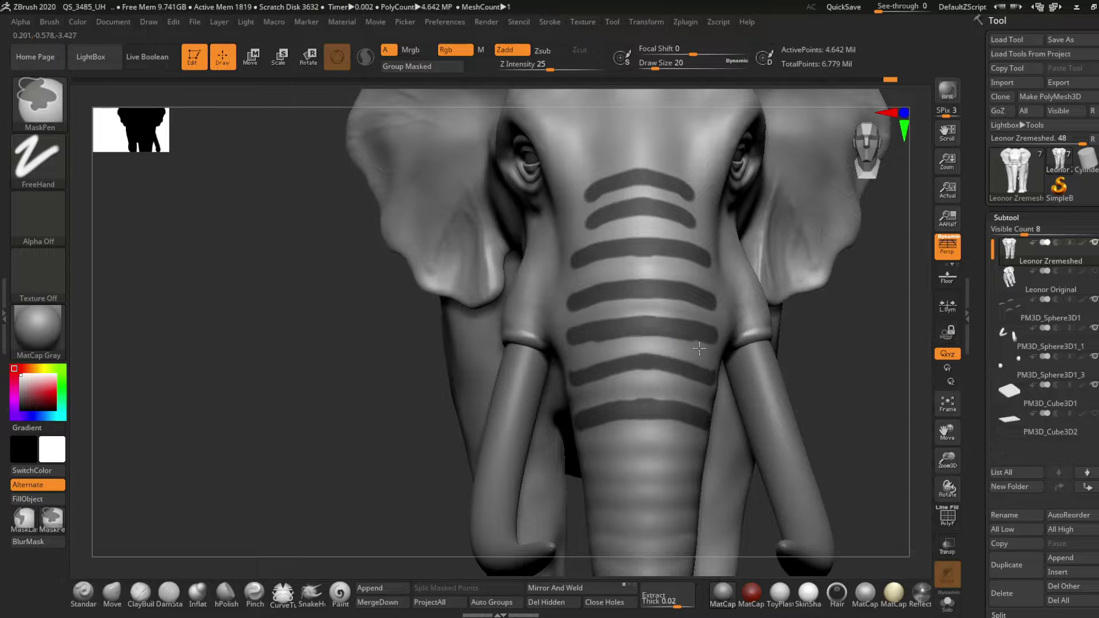
Build up clay between the masked stripes, then clear the mask from the trunk
key(ctrl)
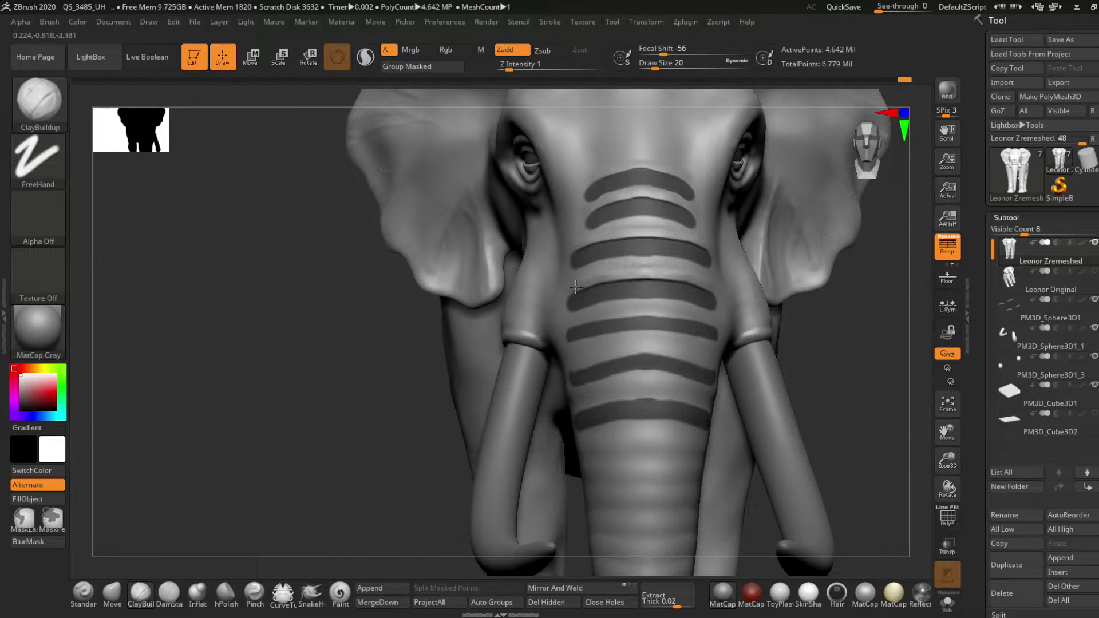
ctrl+click(809, 385)
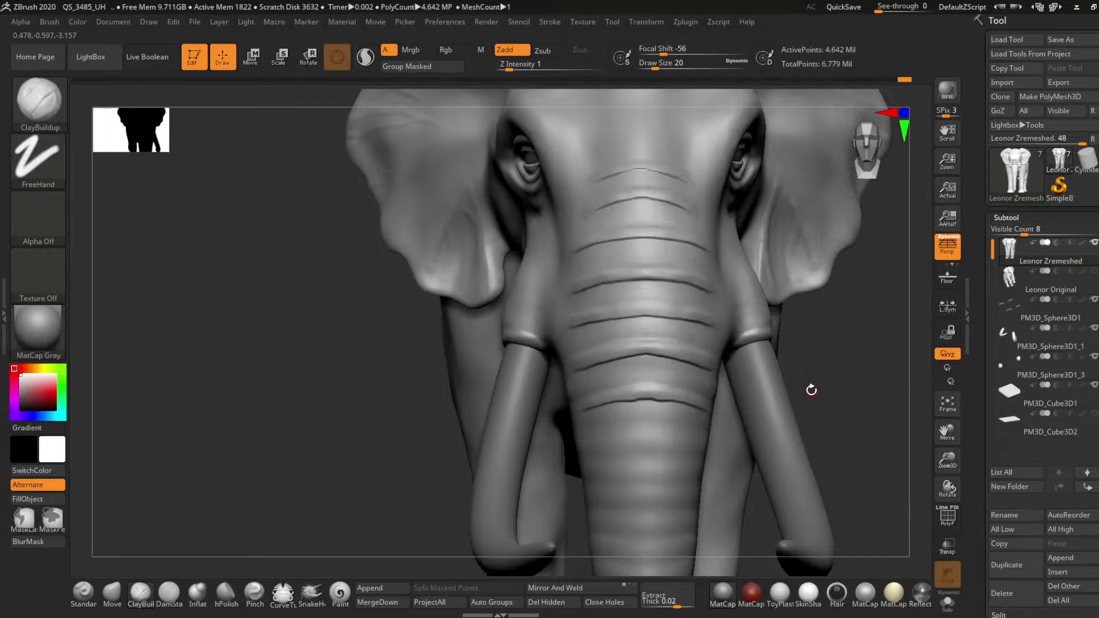
drag(809, 385, 650, 245)
mouse_move(589, 210)
right_down()
mouse_move(575, 182)
mouse_move(617, 399)
right_up()
key(shift)
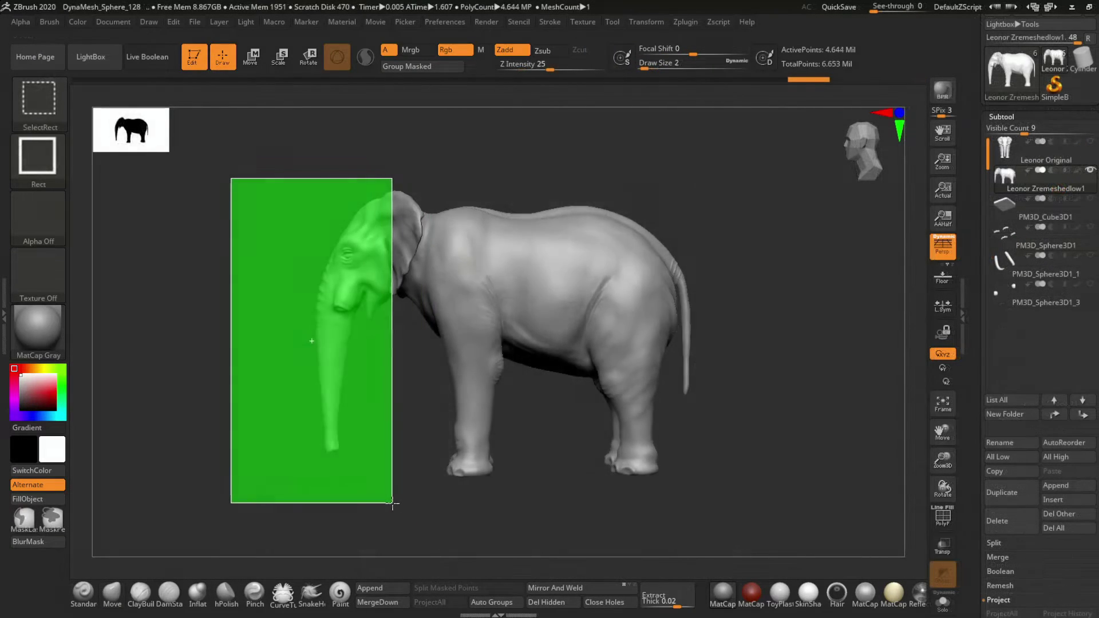
Carve DamStandard ring grooves across the lower trunk
key(space)
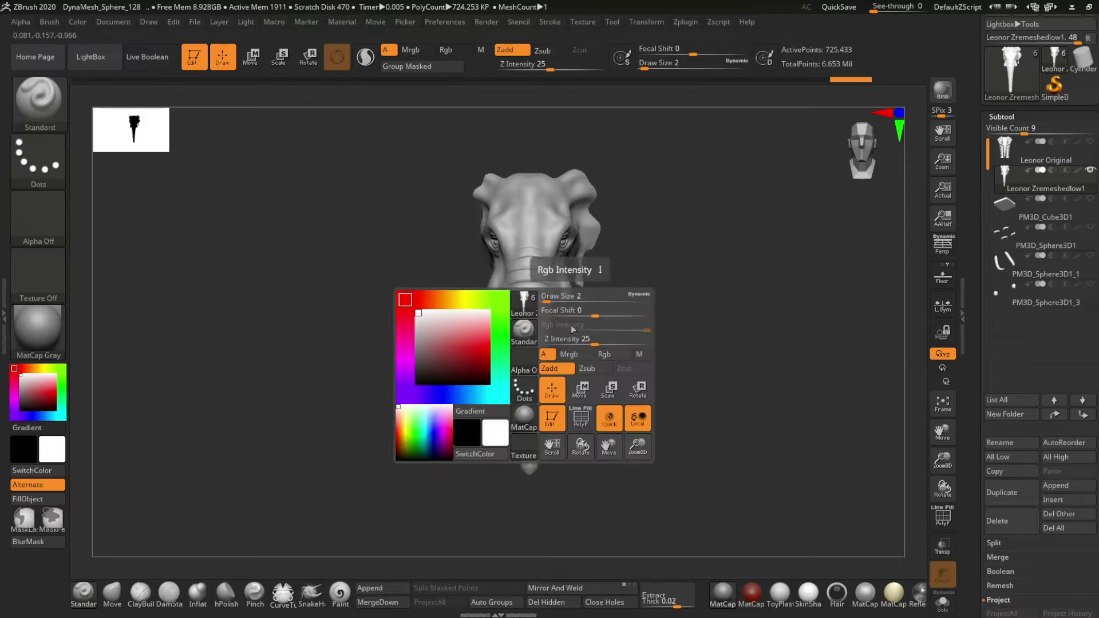
mouse_move(589, 370)
mouse_down()
mouse_move(603, 370)
mouse_move(538, 370)
mouse_up()
key(space)
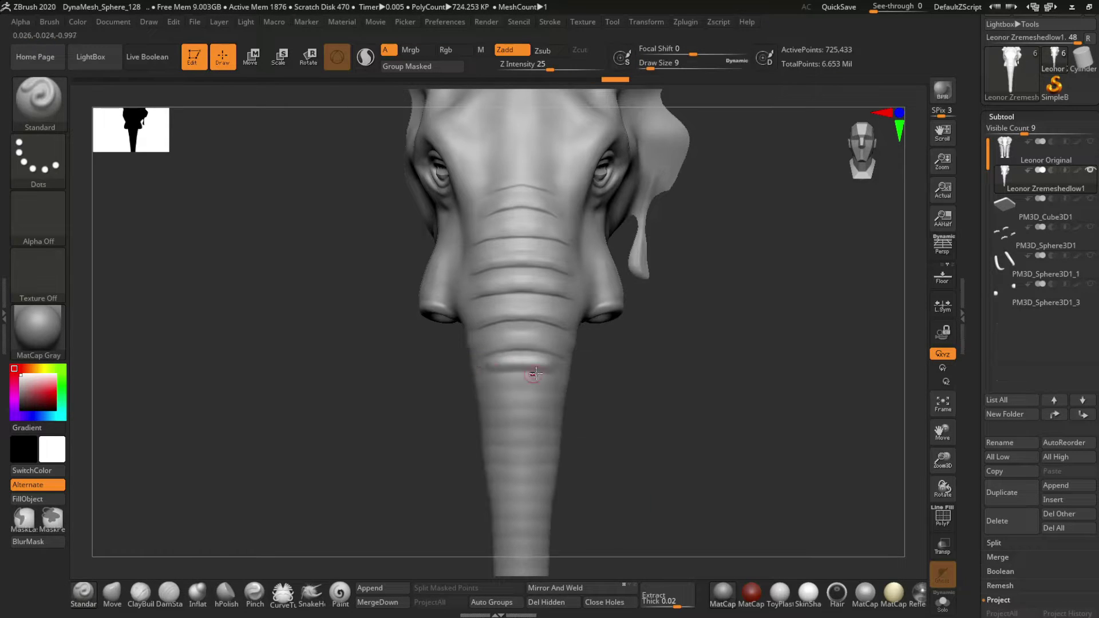
key(space)
right_drag(538, 370, 565, 370)
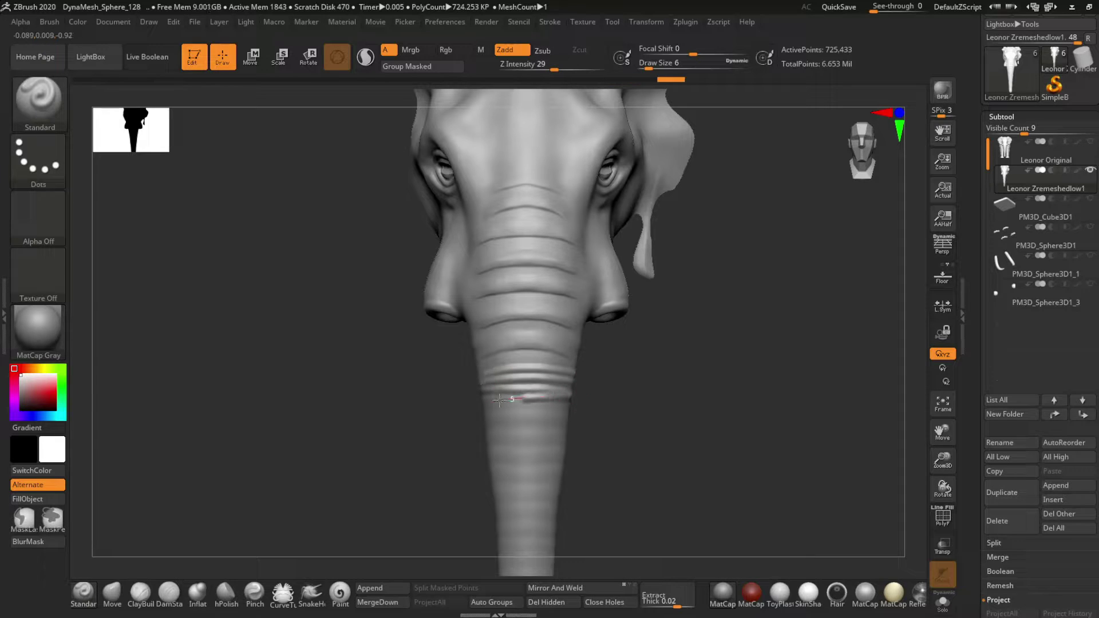
alt+right_drag(494, 414, 565, 355)
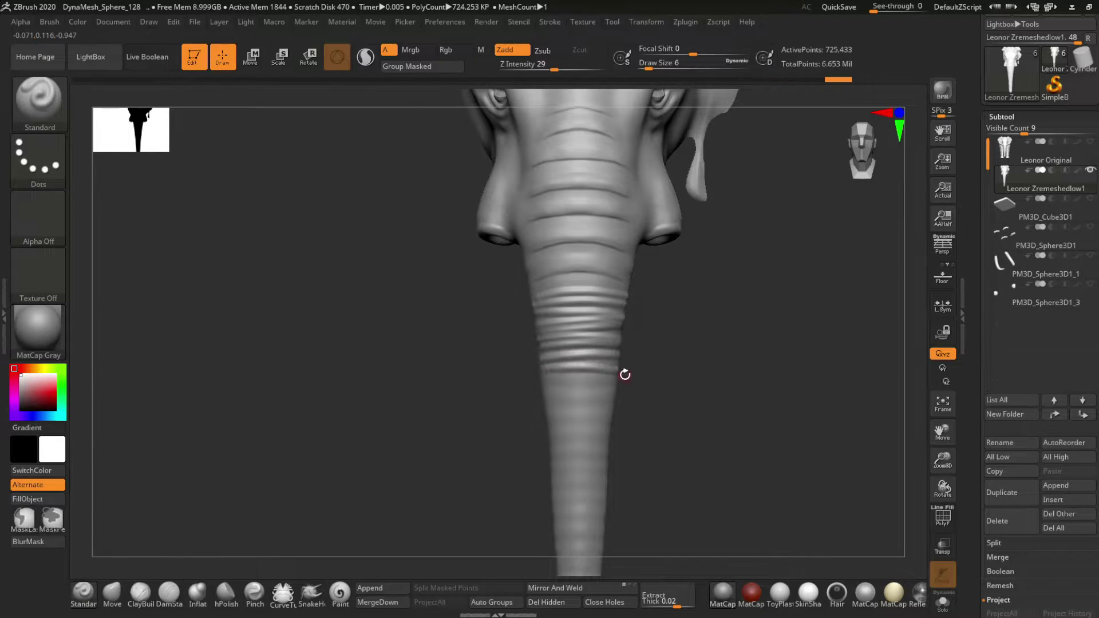
alt+right_drag(607, 406, 659, 358)
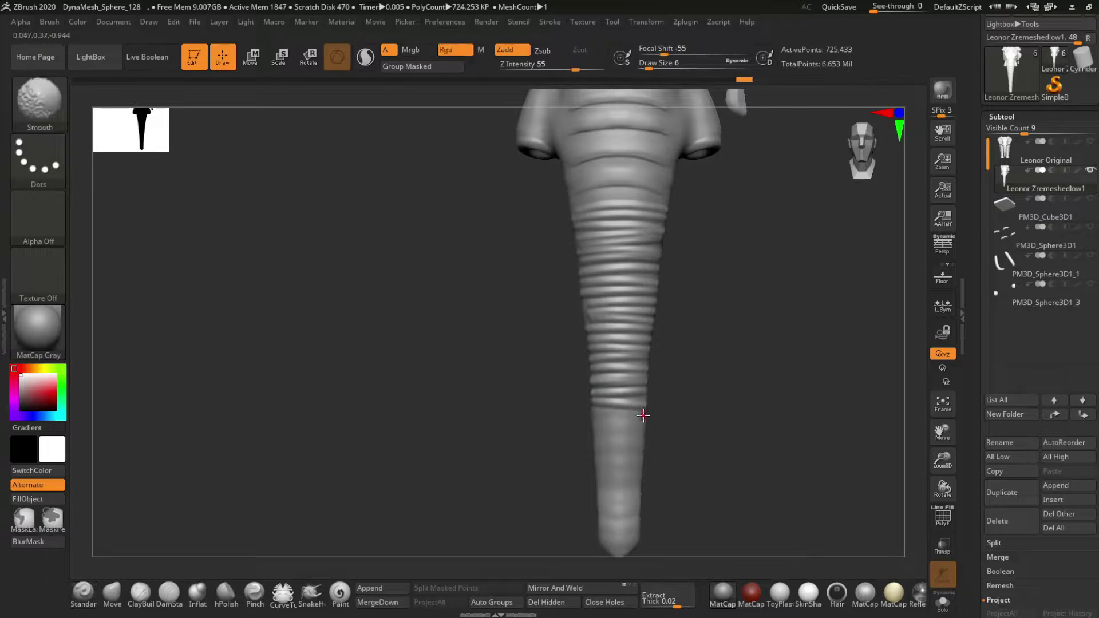
drag(594, 426, 642, 434)
drag(598, 482, 642, 483)
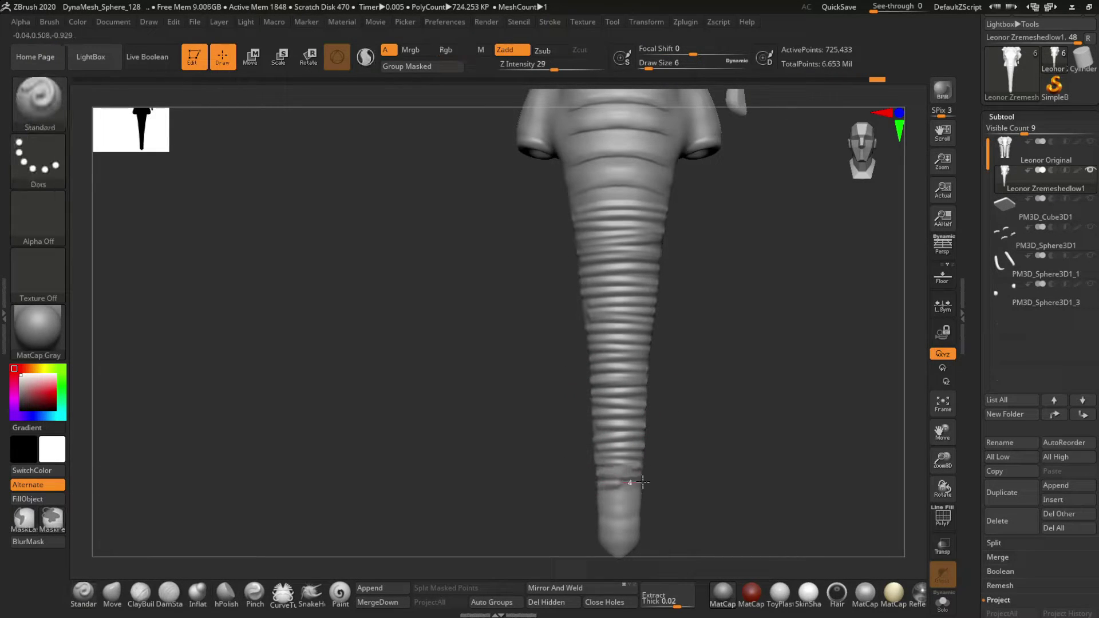
mouse_move(598, 509)
alt+right_down()
mouse_move(717, 408)
mouse_move(650, 216)
mouse_move(657, 485)
alt+right_up()
Raise Draw Size to 6 and smooth the uneven ridges on the upper trunk rings
right_click(615, 455)
drag(682, 426, 696, 426)
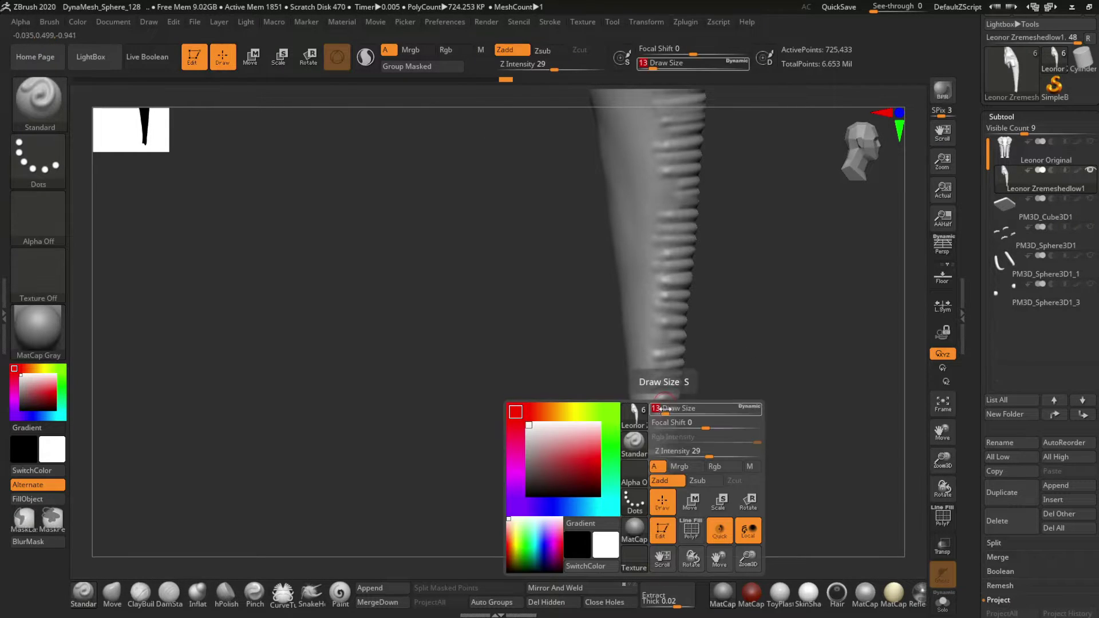
right_drag(641, 435, 666, 359)
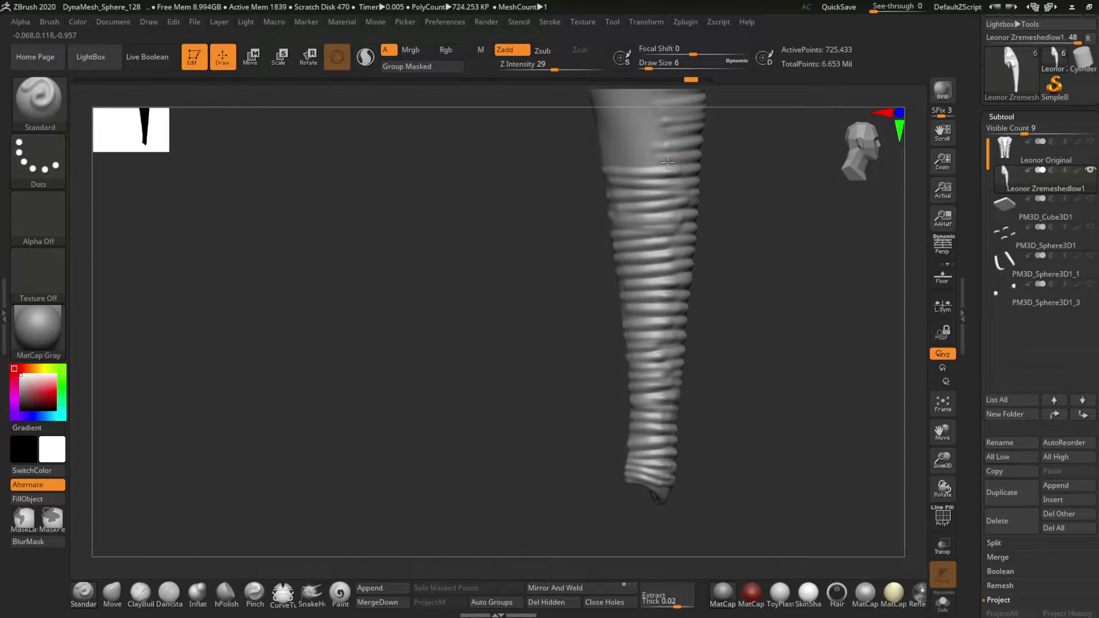
alt+right_drag(667, 162, 581, 238)
right_drag(625, 198, 694, 265)
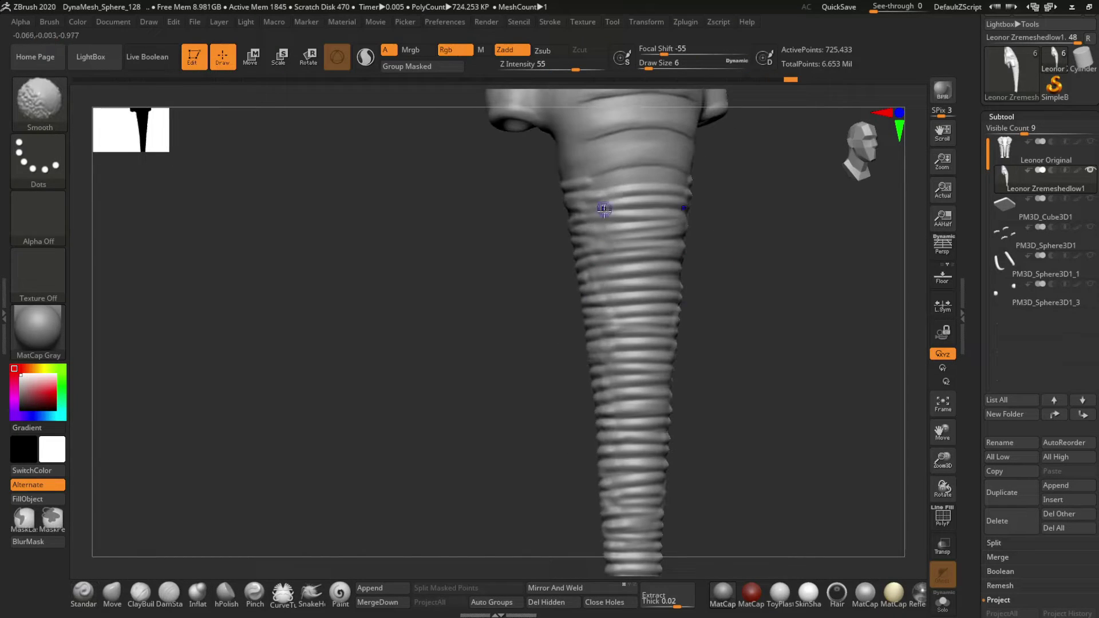
shift+right_drag(596, 209, 602, 347)
shift+right_drag(602, 501, 624, 437)
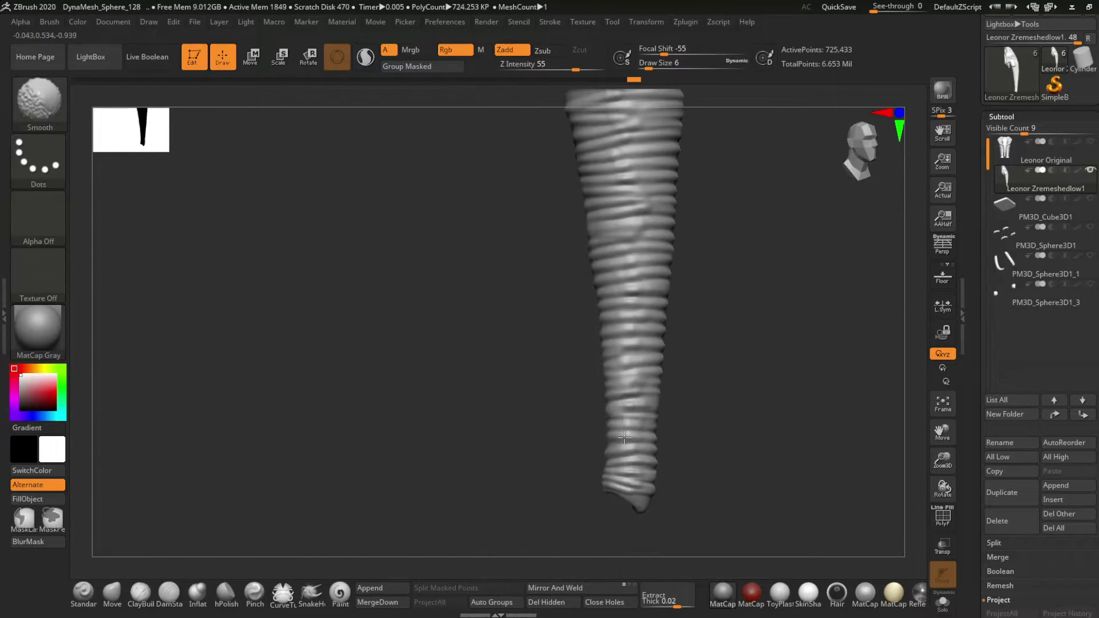
right_drag(670, 209, 714, 265)
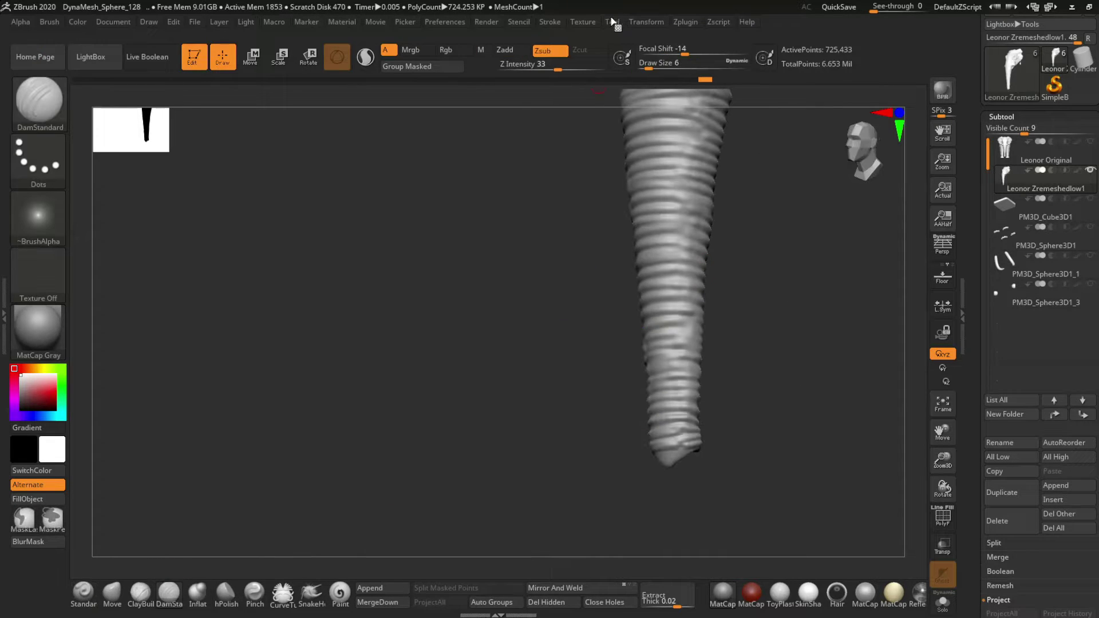
Adjust the stroke's Lazy Radius and smooth the carved rings along the trunk
click(550, 22)
key(space)
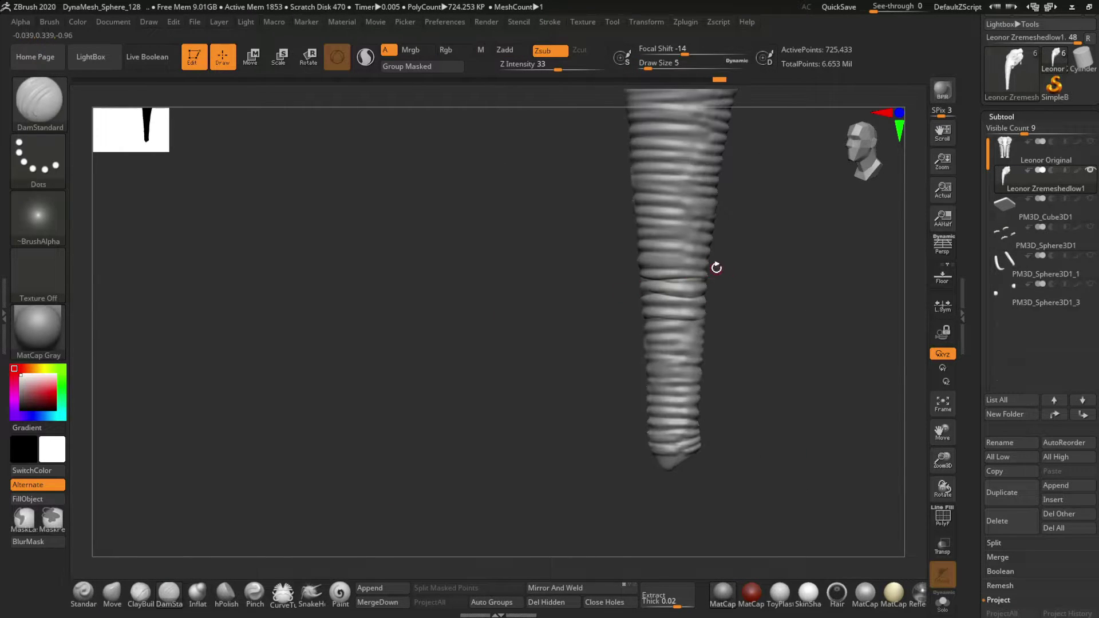
right_drag(711, 197, 631, 307)
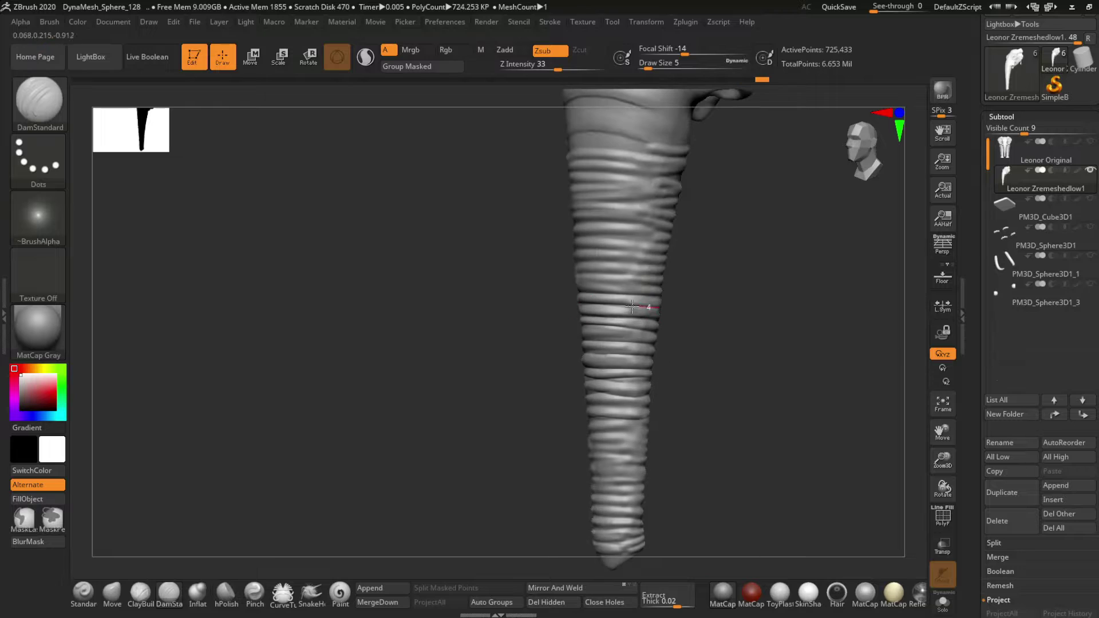
right_drag(706, 281, 604, 259)
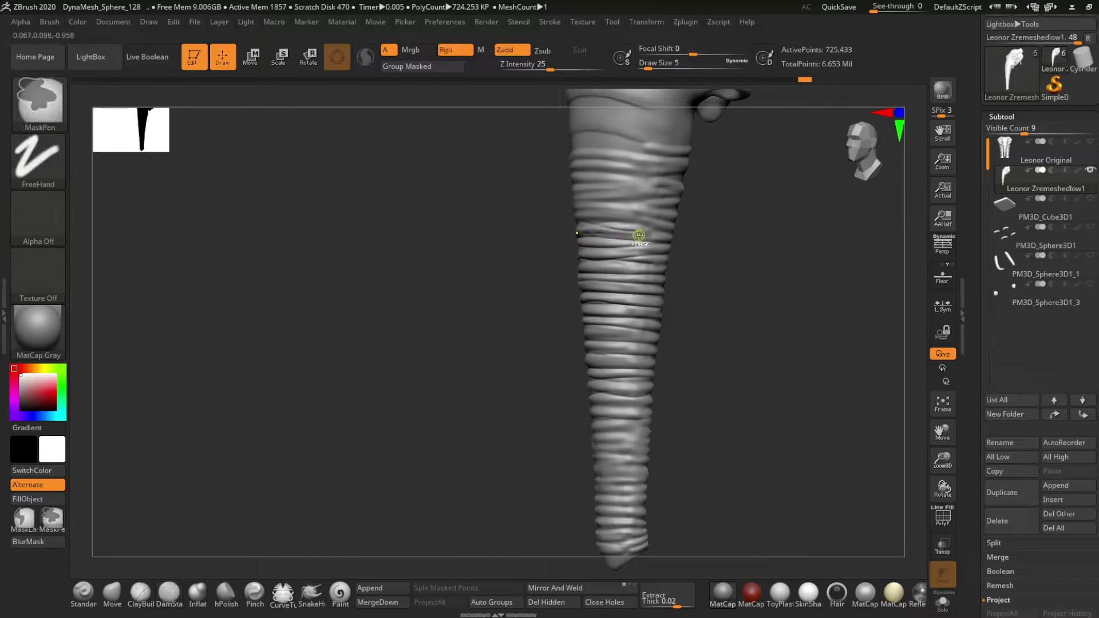
right_drag(610, 146, 694, 330)
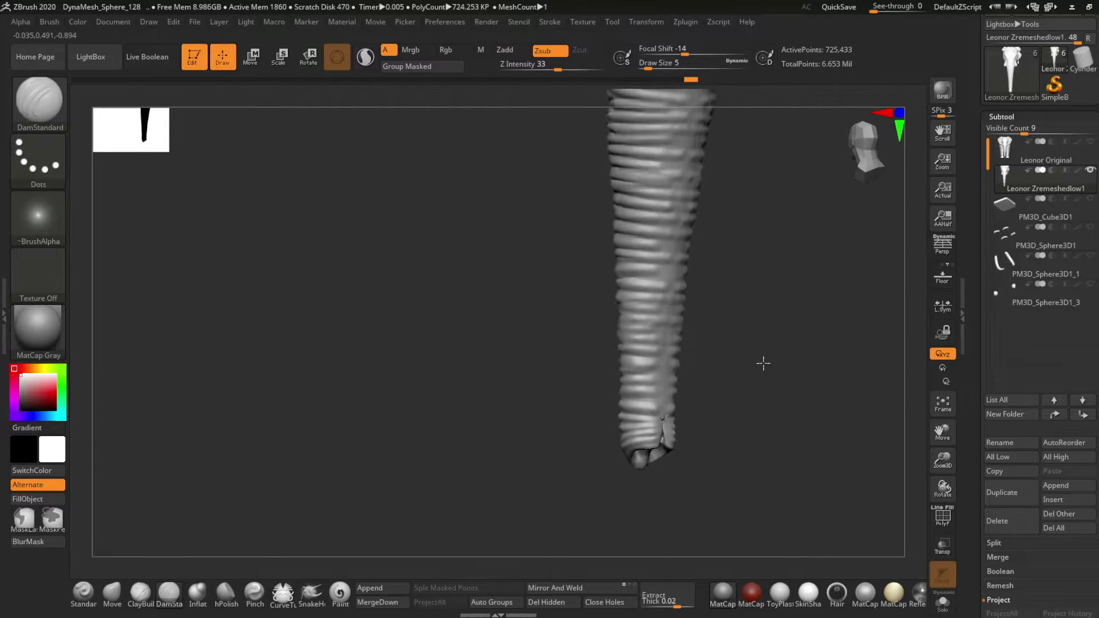
shift+right_drag(656, 437, 648, 204)
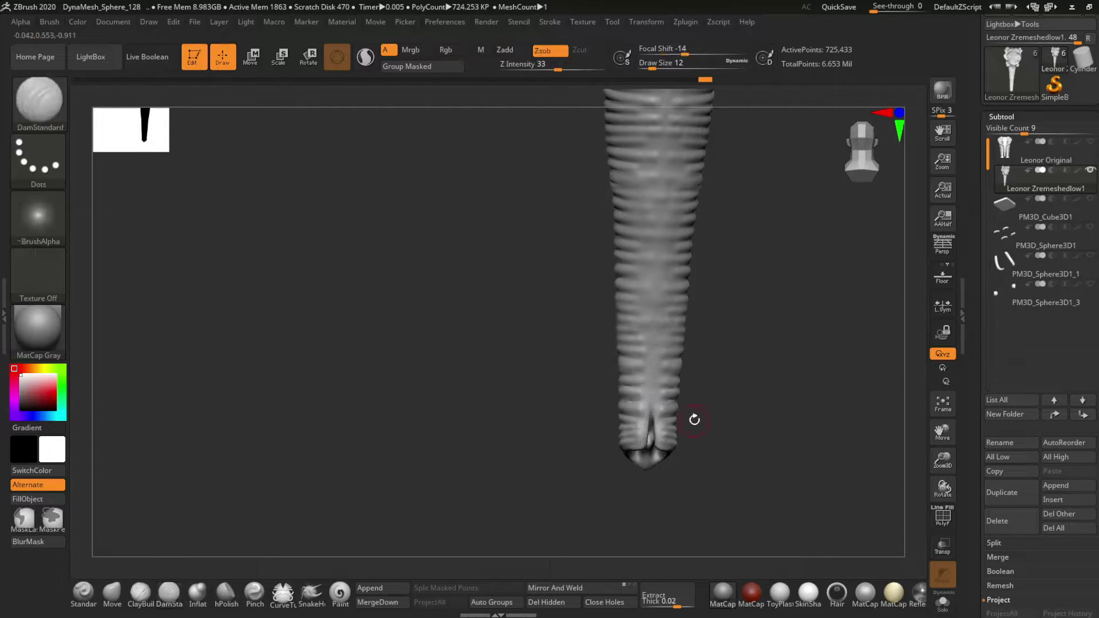
right_drag(663, 266, 704, 361)
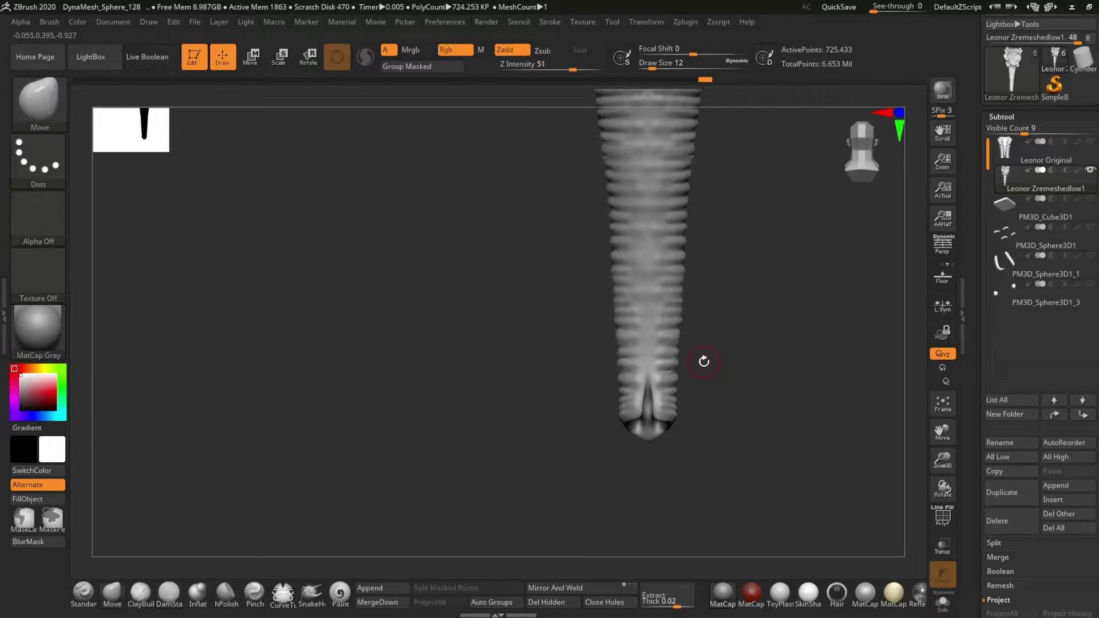
Reshape the trunk tip with the Move brush, then shrink the brush to size 11
key(b)
key(m)
key(v)
key(space)
right_drag(676, 428, 645, 373)
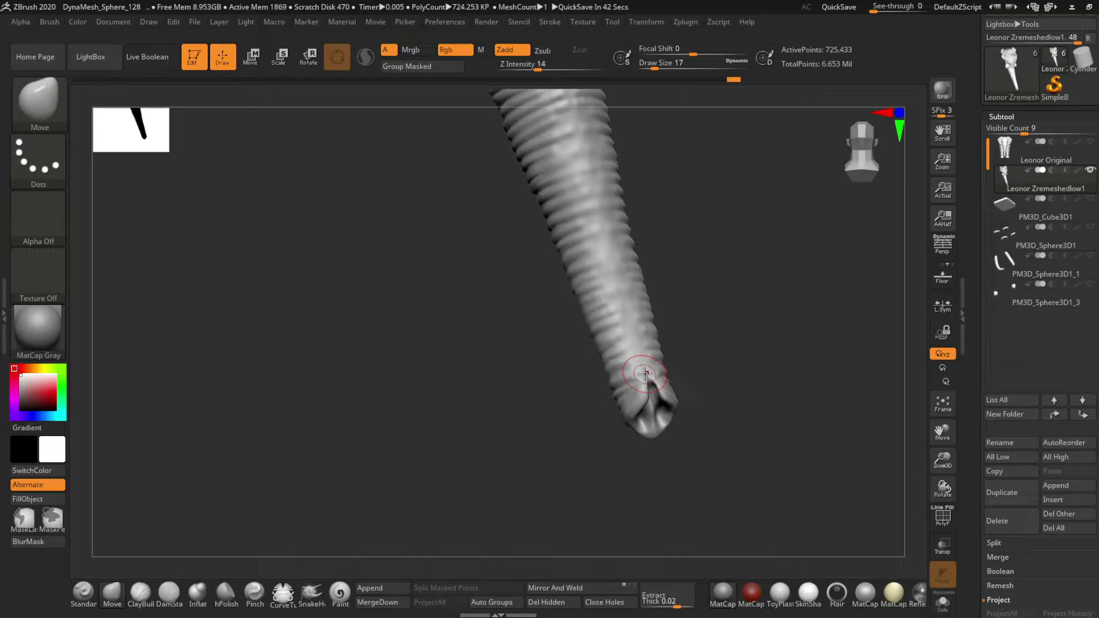
right_drag(757, 431, 644, 365)
key([)
Return to DamStandard and recarve the ridged trunk rings
key(b)
key(d)
key(s)
right_click(650, 398)
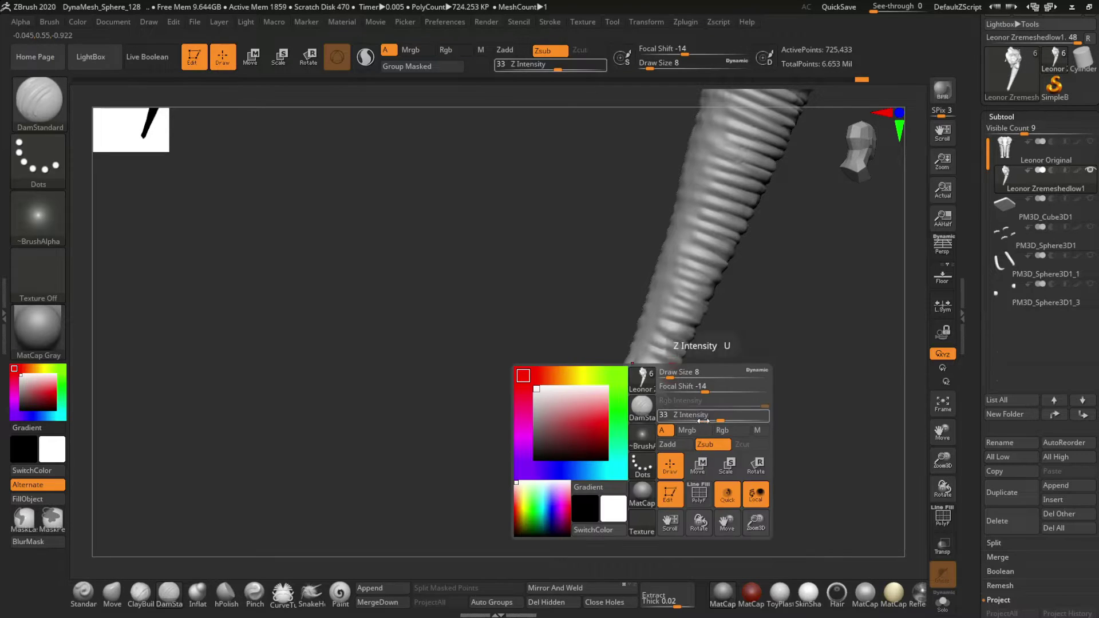
right_drag(717, 387, 659, 314)
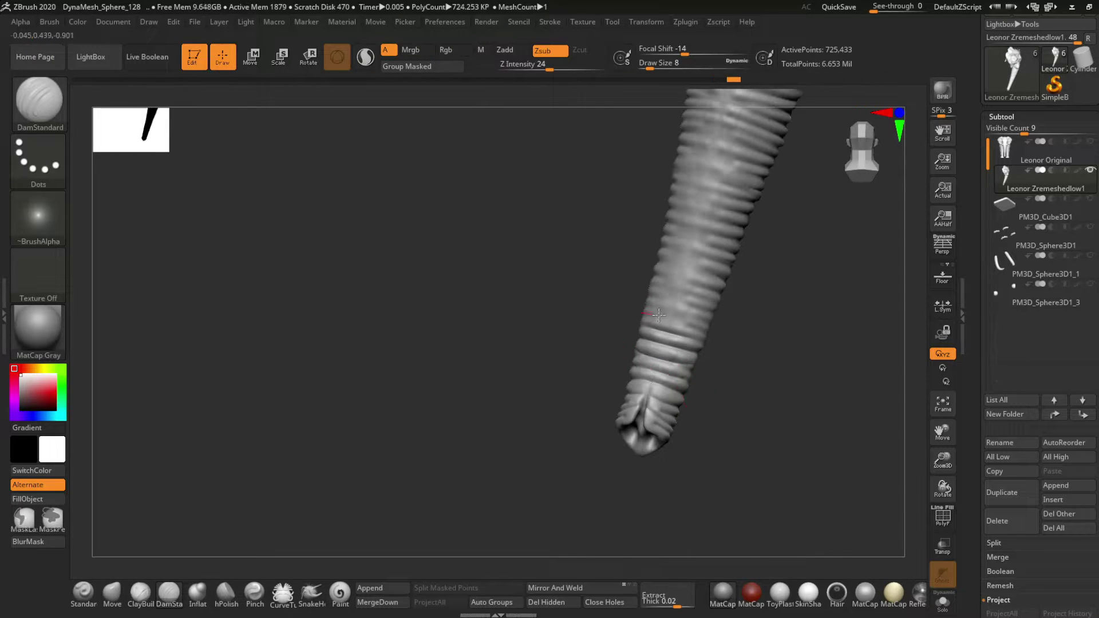
mouse_move(658, 262)
right_down()
mouse_move(731, 283)
mouse_move(723, 312)
right_up()
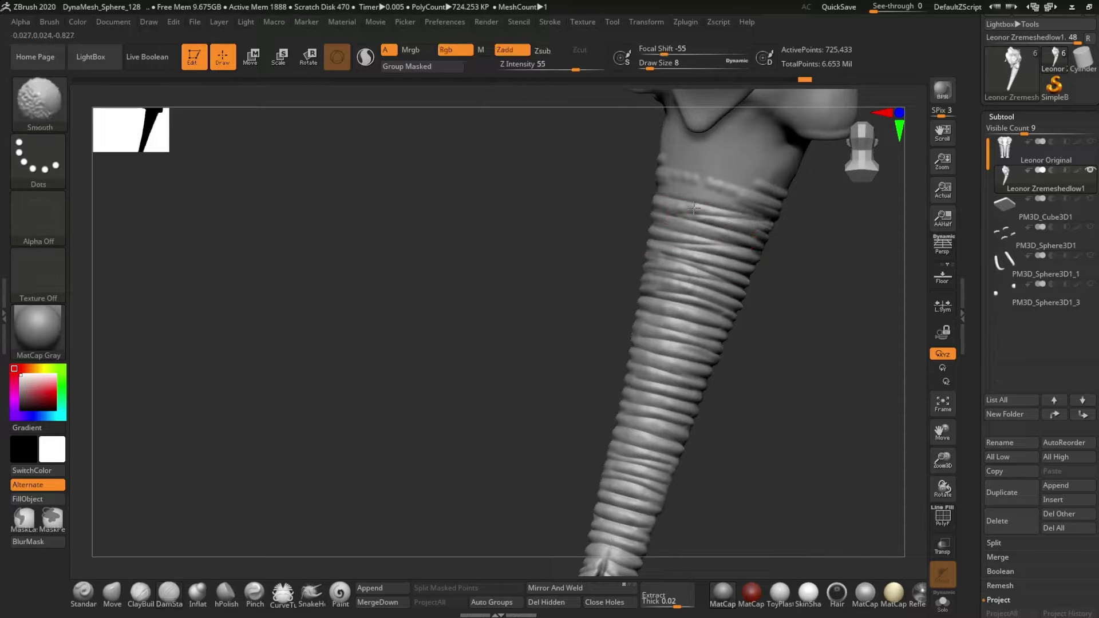
mouse_move(648, 177)
right_down()
mouse_move(763, 321)
mouse_move(685, 311)
right_up()
mouse_move(679, 228)
right_down()
mouse_move(761, 307)
mouse_move(753, 225)
right_up()
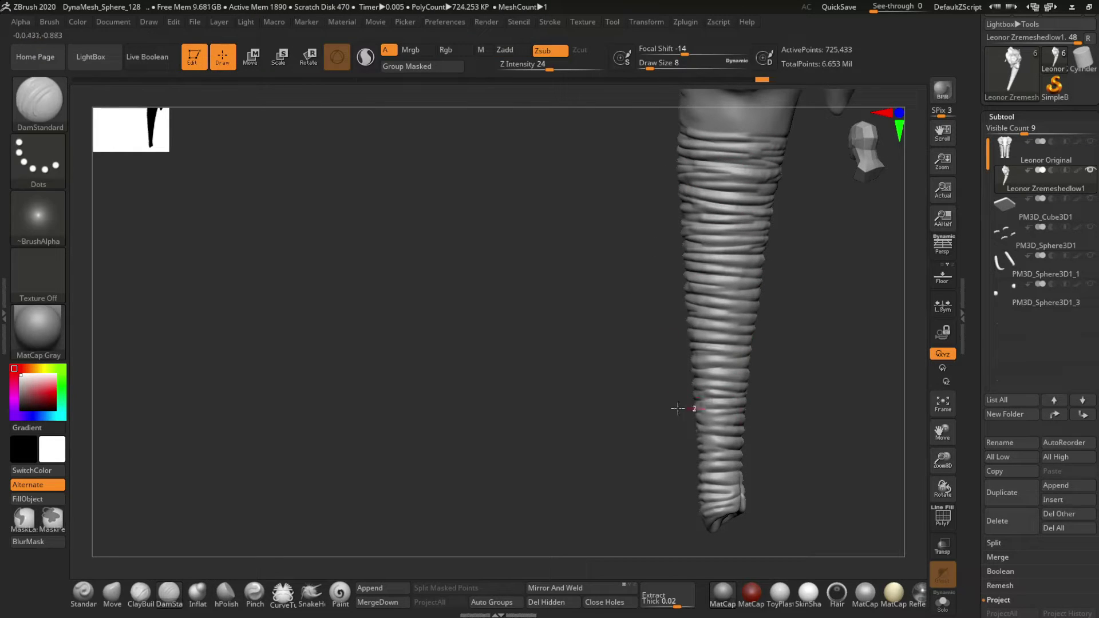
mouse_move(677, 408)
right_down()
mouse_move(724, 449)
mouse_move(694, 488)
mouse_move(792, 332)
mouse_move(662, 222)
mouse_move(719, 360)
right_up()
Polish the trunk with hPolish at intensity 5, then unhide the whole elephant
key(b)
key(h)
key(p)
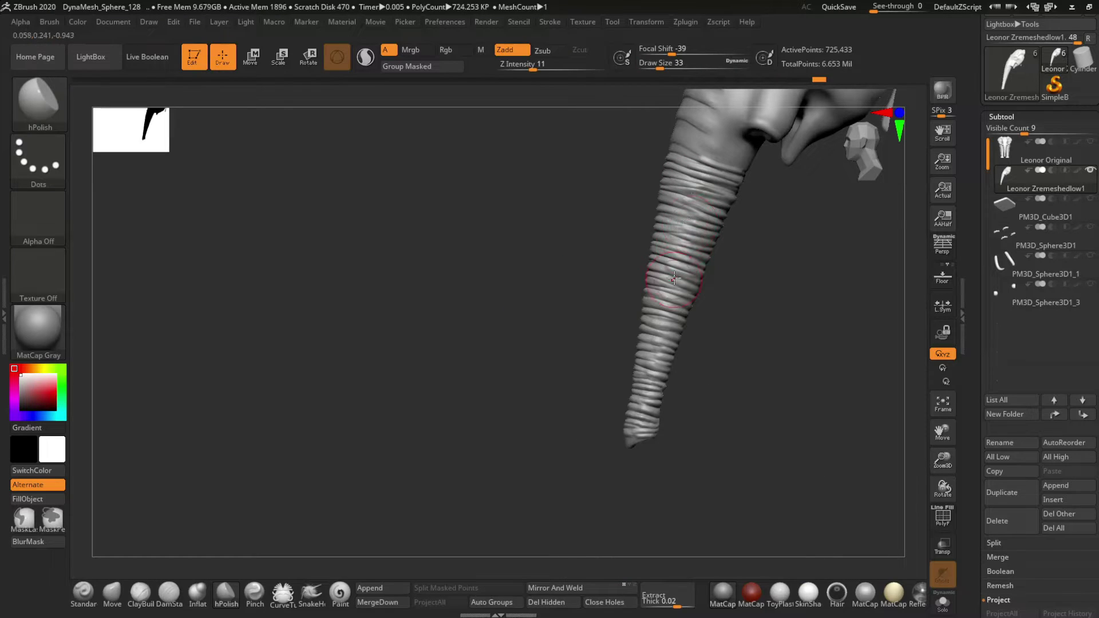
drag(755, 367, 715, 367)
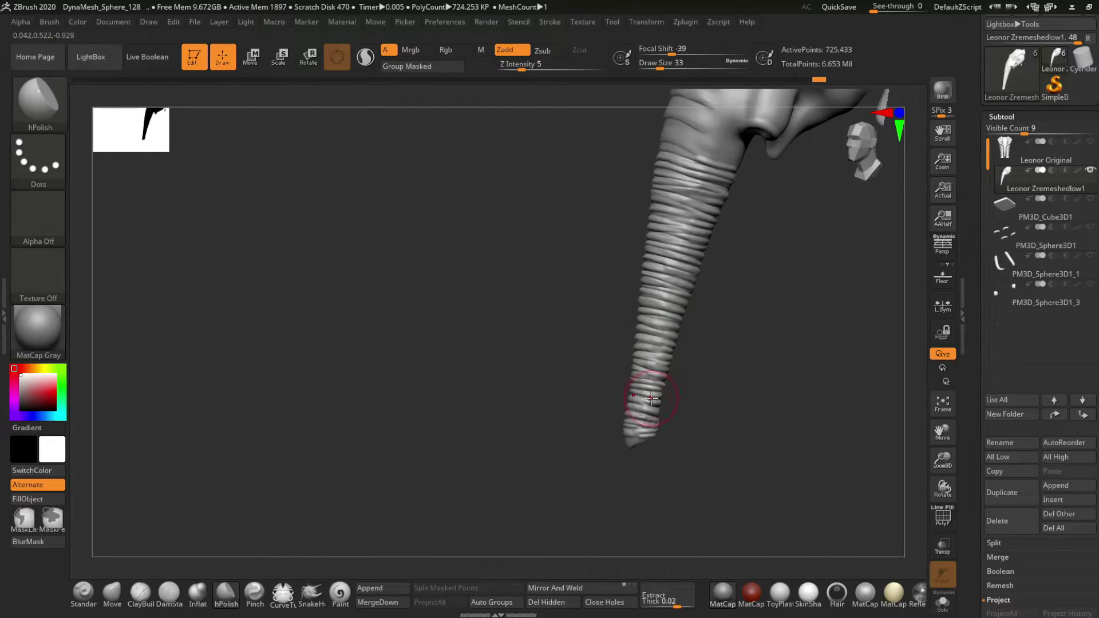
right_drag(709, 160, 761, 174)
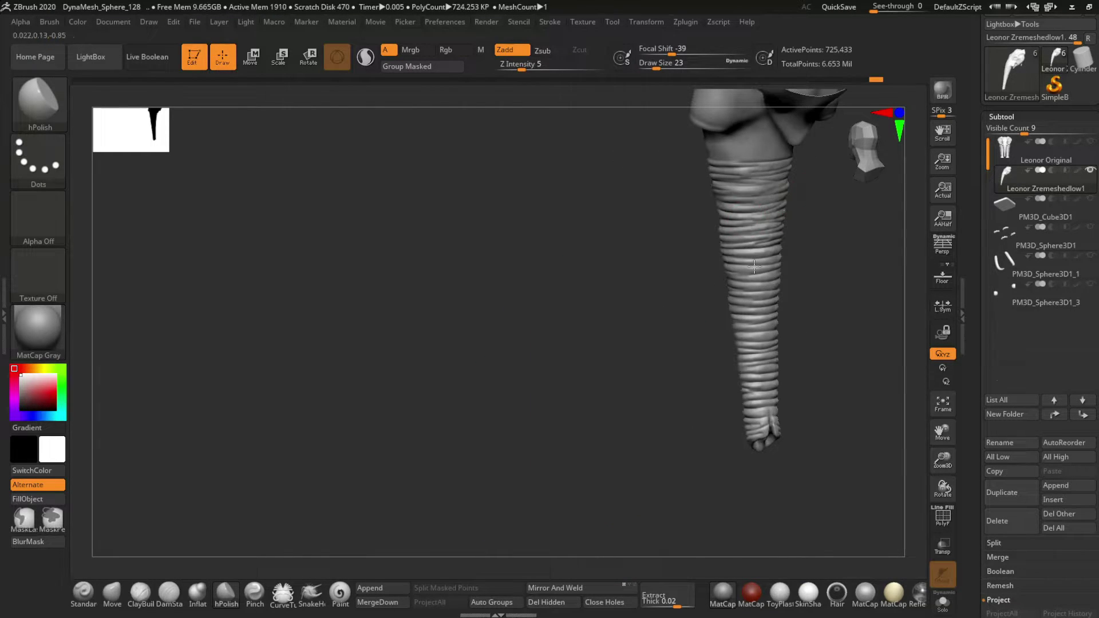
mouse_move(765, 362)
right_down()
mouse_move(613, 319)
mouse_move(755, 408)
mouse_move(736, 393)
mouse_move(707, 457)
mouse_move(724, 396)
mouse_move(626, 417)
mouse_move(568, 362)
right_up()
ctrl+shift+click(737, 392)
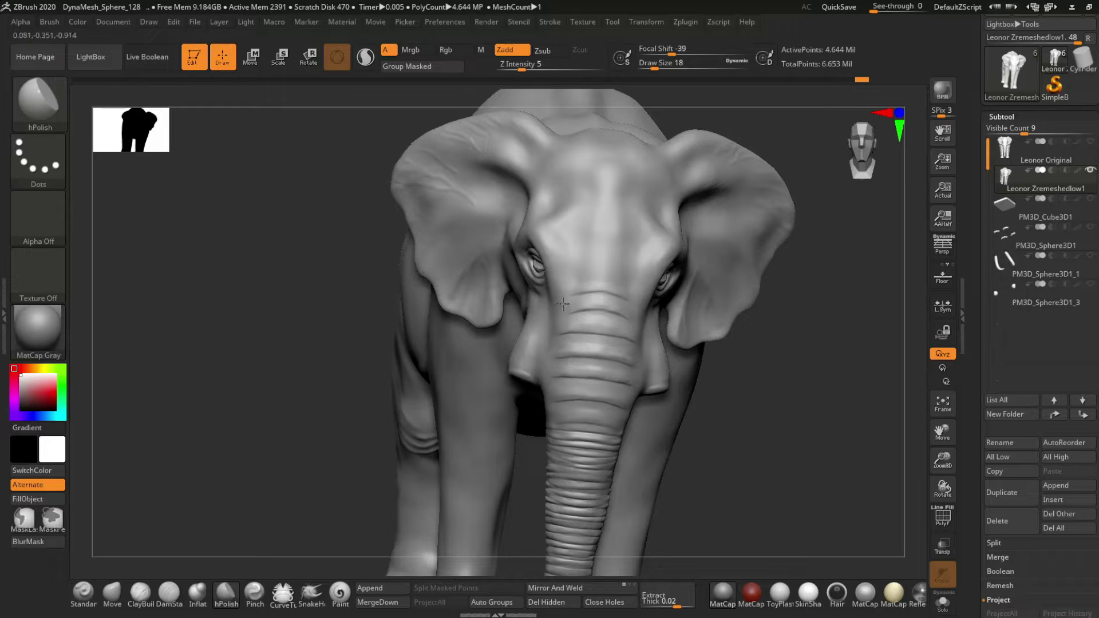
Smooth the side of the trunk base using the Standard brush at intensity 16
mouse_move(563, 304)
right_down()
mouse_move(374, 380)
mouse_move(650, 442)
mouse_move(680, 356)
mouse_move(629, 344)
right_up()
key(b)
key(s)
key(t)
key(space)
drag(715, 307, 681, 306)
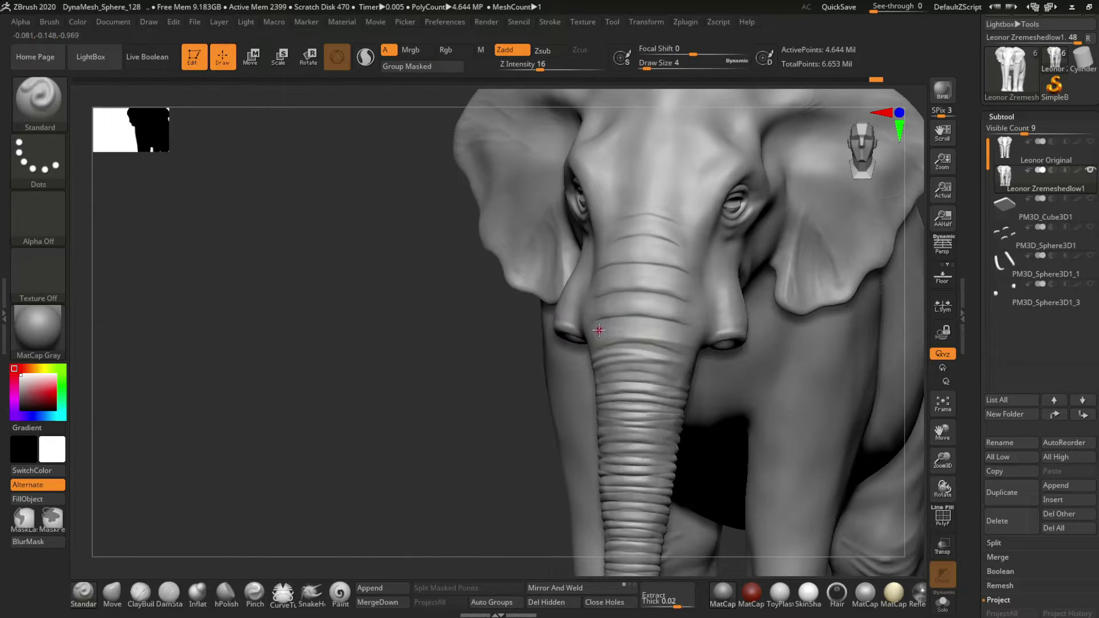
right_drag(596, 308, 579, 321)
key(space)
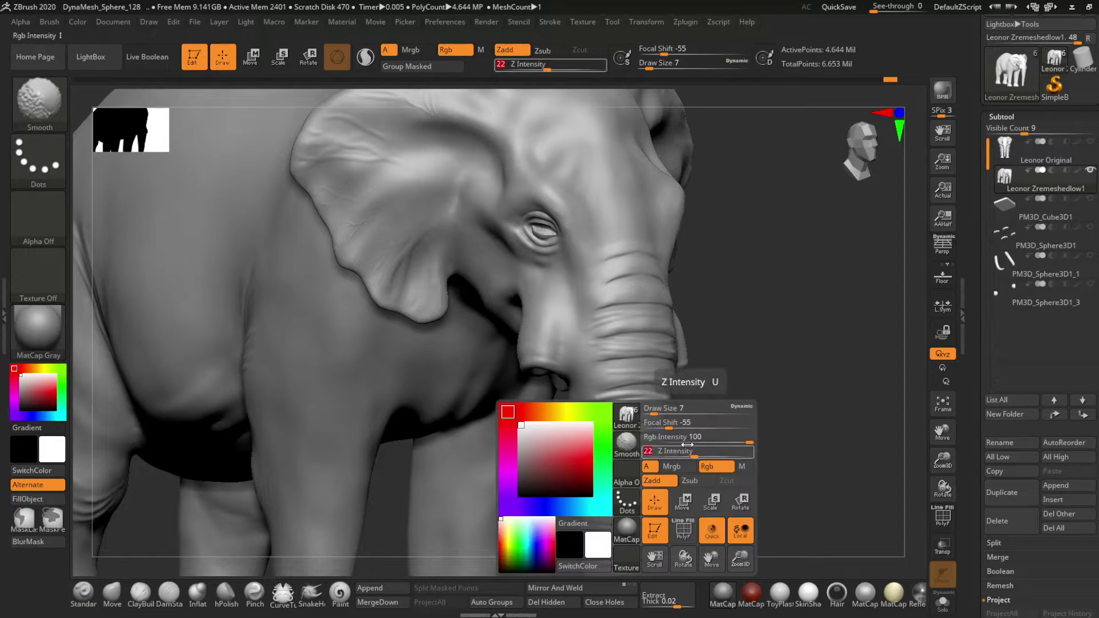
mouse_move(618, 404)
shift+right_down()
mouse_move(648, 487)
mouse_move(694, 372)
mouse_move(664, 343)
mouse_move(574, 352)
shift+right_up()
Box-select the front foot so only the lower legs and feet remain visible
key(space)
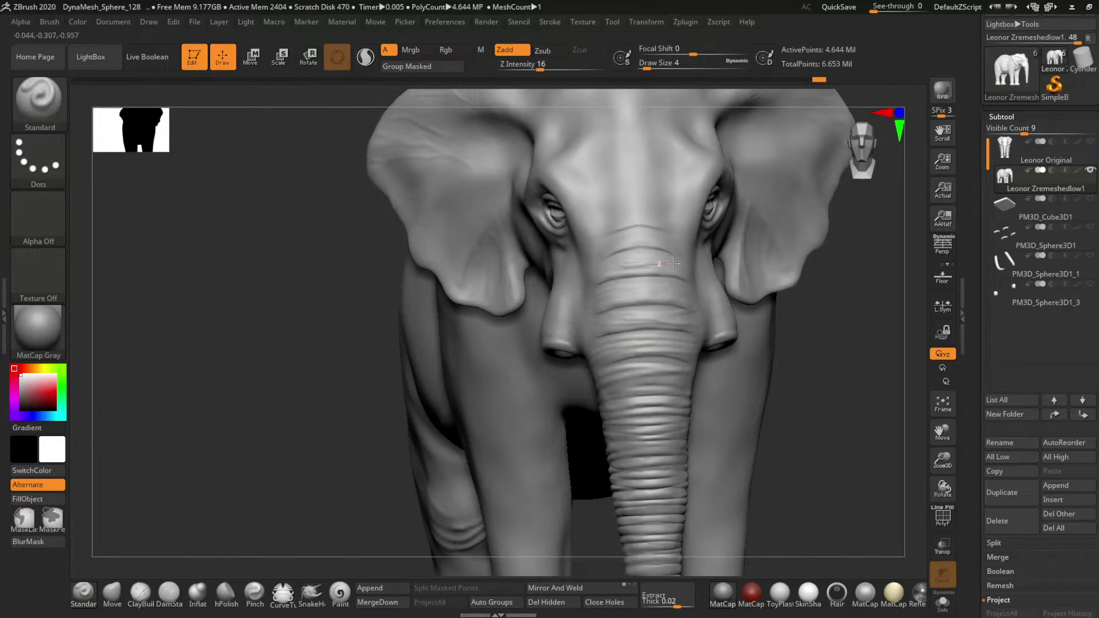
right_drag(673, 263, 668, 286)
key(space)
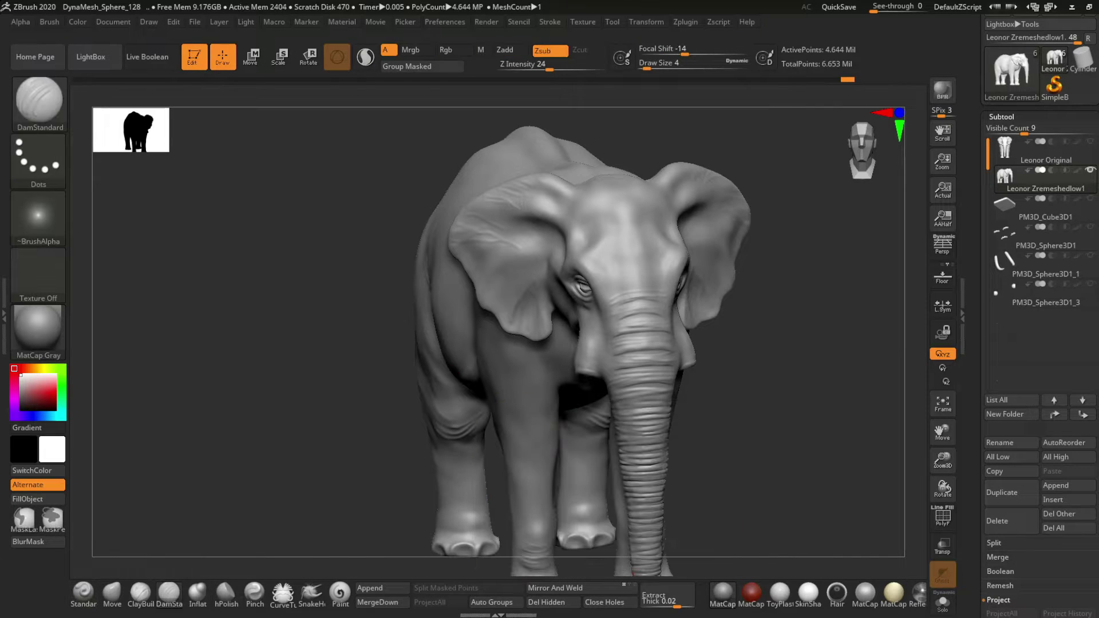
right_drag(607, 458, 590, 401)
ctrl+shift+drag(421, 366, 589, 522)
key(f)
key(space)
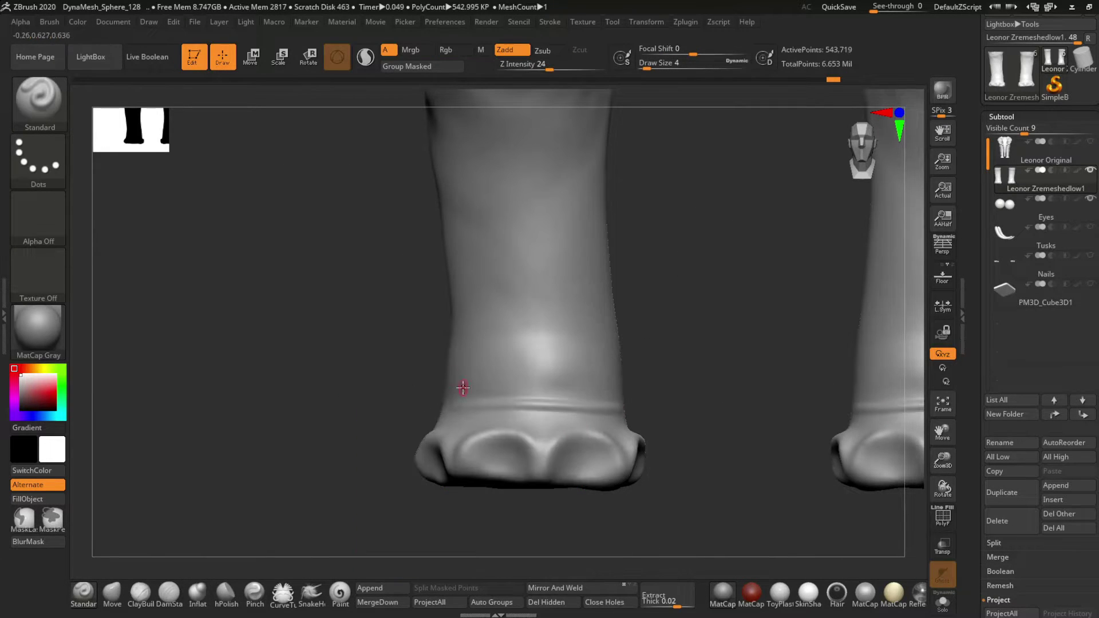
Carve several DamStandard wrinkle grooves around the ankles
mouse_move(461, 385)
right_down()
mouse_move(534, 385)
mouse_move(422, 389)
mouse_move(410, 408)
mouse_move(484, 360)
mouse_move(633, 363)
mouse_move(422, 429)
mouse_move(413, 389)
right_up()
key(b)
key(d)
key(s)
drag(414, 389, 574, 397)
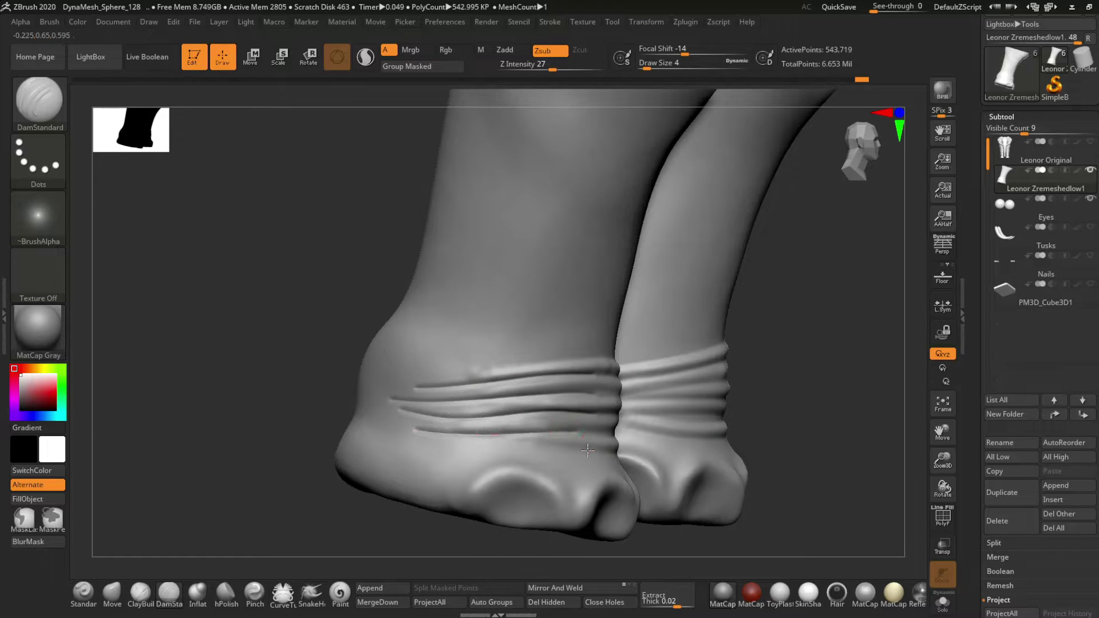
right_drag(587, 450, 596, 380)
drag(596, 380, 694, 379)
Carve wrinkle creases near the knees, then unhide the rest of the elephant
right_drag(693, 379, 762, 414)
right_drag(555, 388, 720, 424)
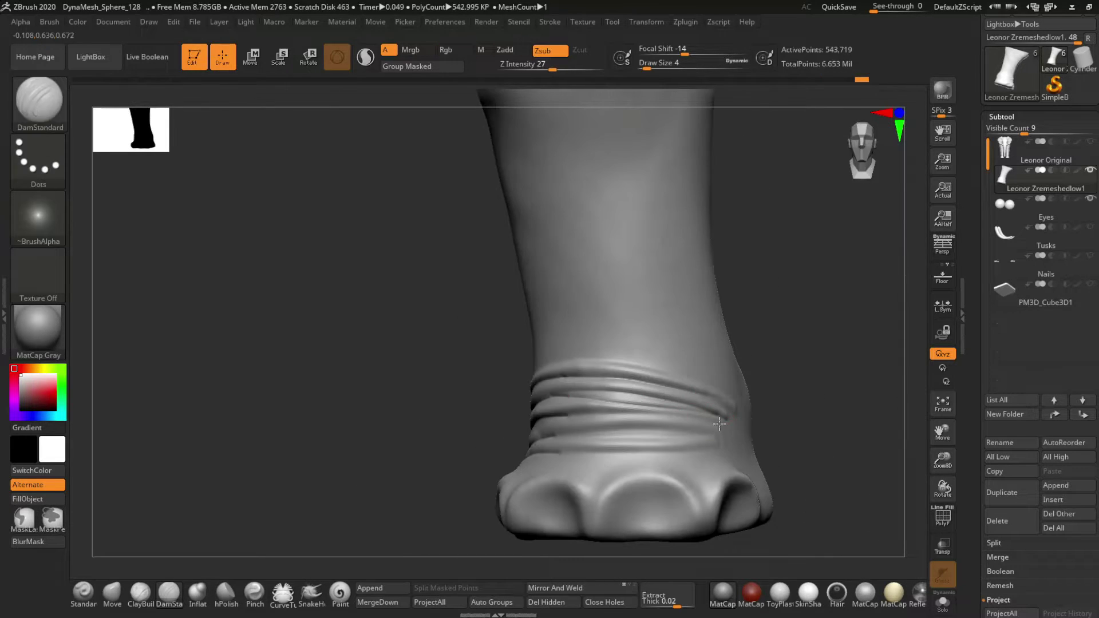
drag(636, 453, 664, 453)
mouse_move(664, 452)
right_down()
mouse_move(630, 435)
mouse_move(652, 493)
right_up()
mouse_move(673, 385)
alt+right_down()
mouse_move(652, 400)
mouse_move(628, 365)
alt+right_up()
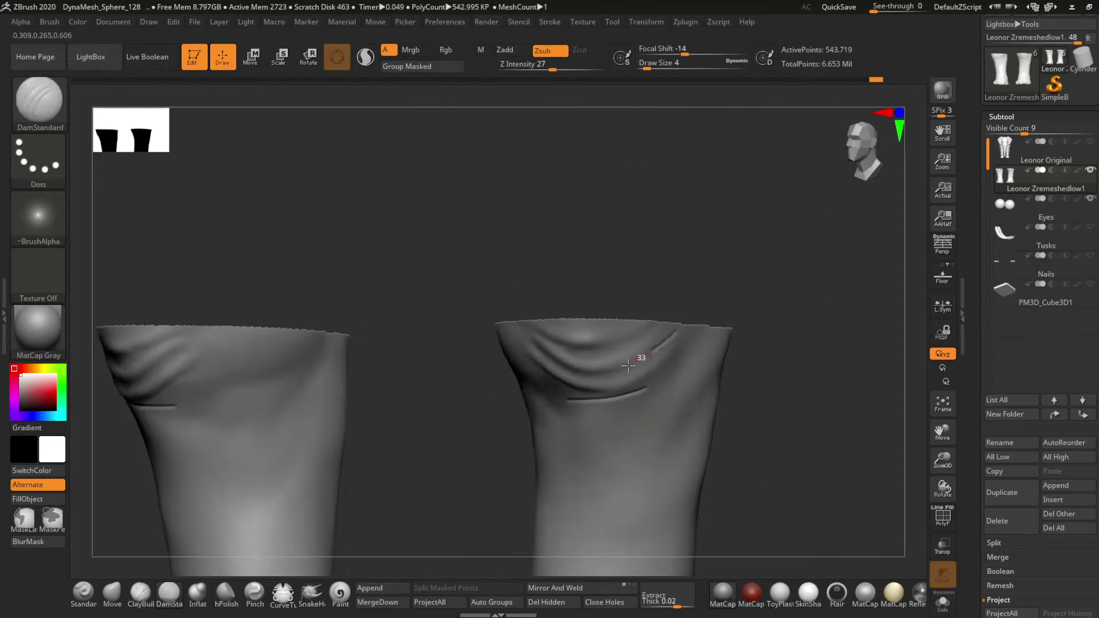
ctrl+shift+click(556, 317)
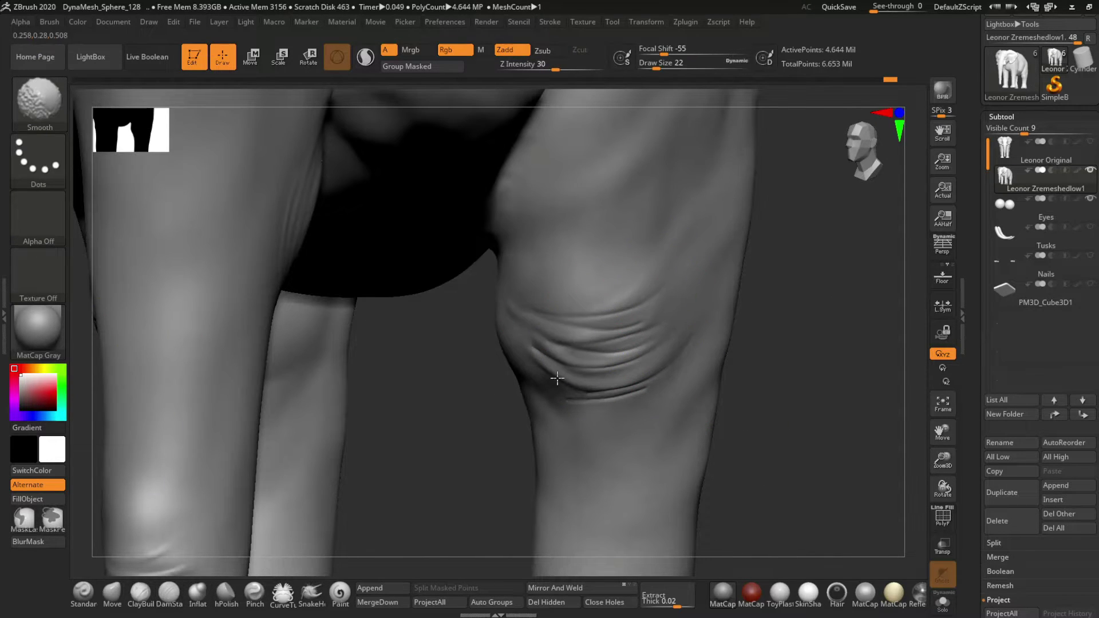
Draw a thin wrinkle line into the shoulder with the Standard brush
mouse_move(559, 380)
right_down()
mouse_move(588, 393)
mouse_move(504, 452)
mouse_move(549, 513)
mouse_move(515, 486)
mouse_move(436, 352)
right_up()
key(b)
key(s)
key(t)
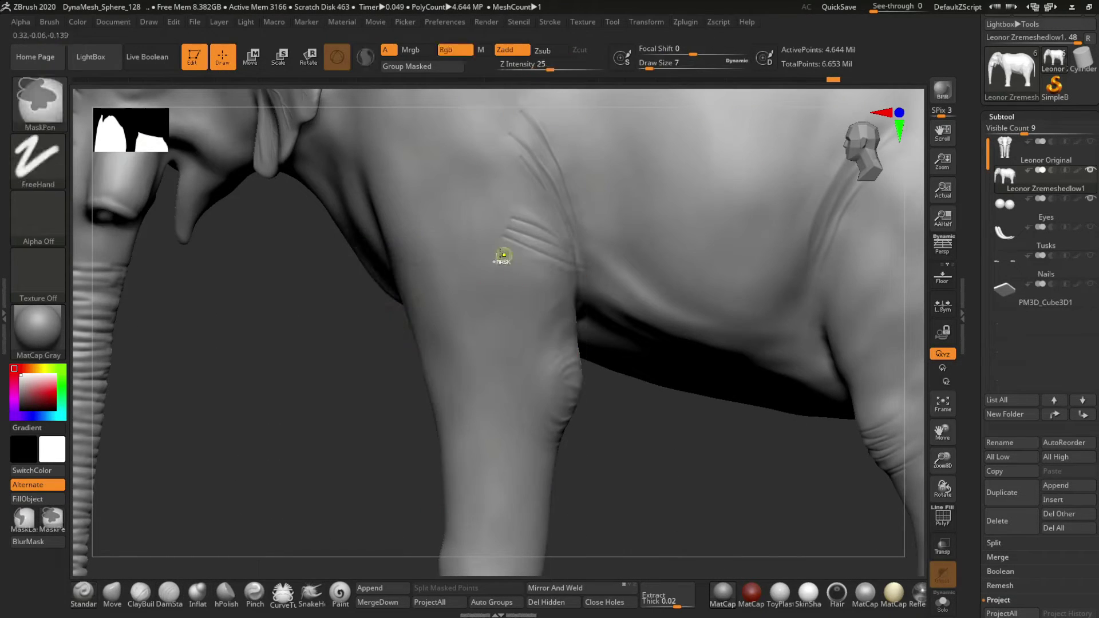
mouse_move(499, 383)
alt+right_down()
mouse_move(525, 355)
mouse_move(472, 305)
alt+right_up()
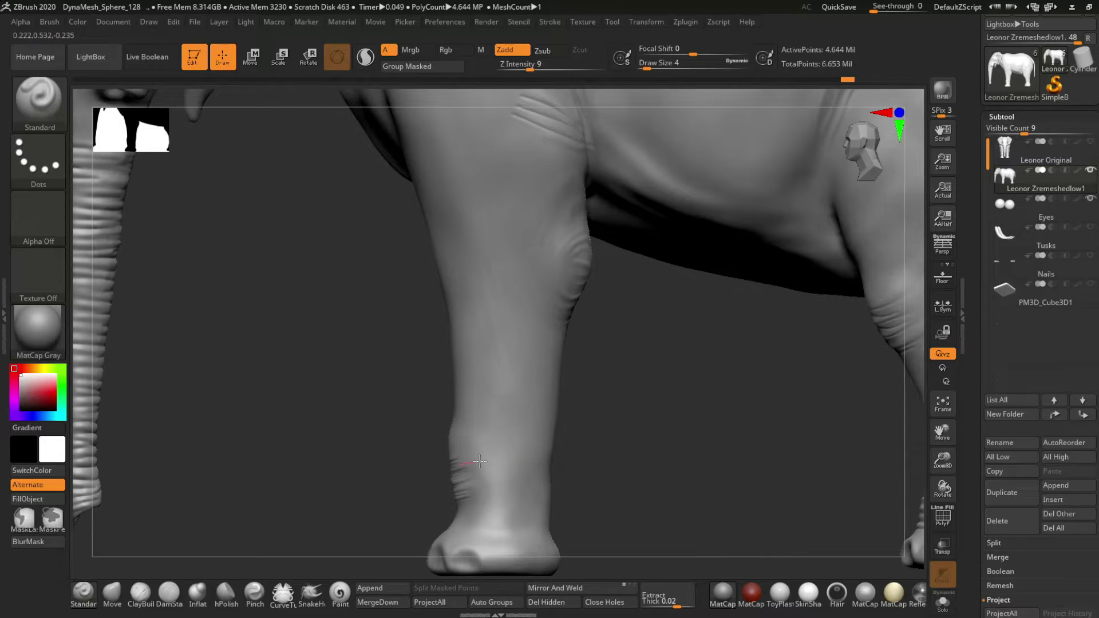
alt+right_drag(490, 437, 506, 261)
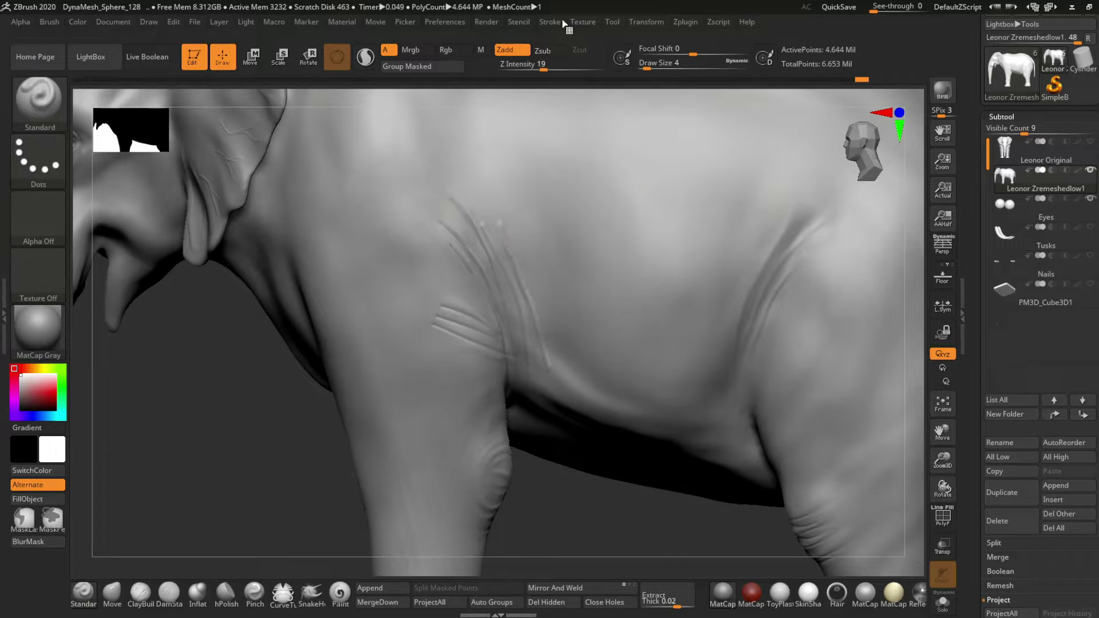
drag(485, 196, 502, 258)
right_drag(527, 283, 552, 343)
Switch to DamStandard and orbit toward a side profile of the shoulder and belly
key(b)
key(d)
key(s)
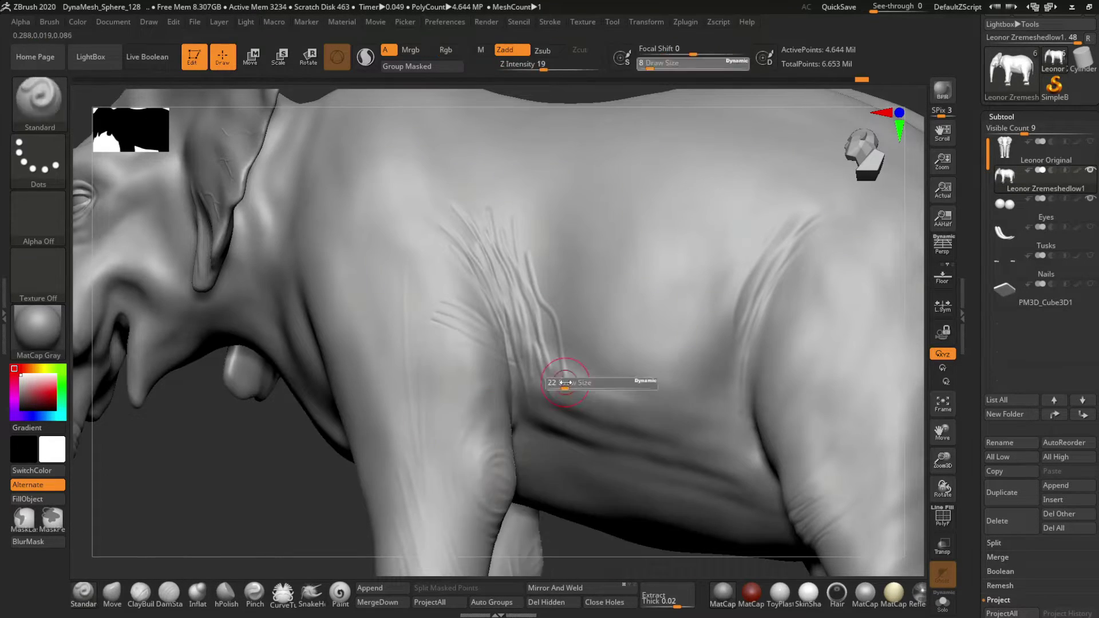
right_drag(491, 234, 521, 227)
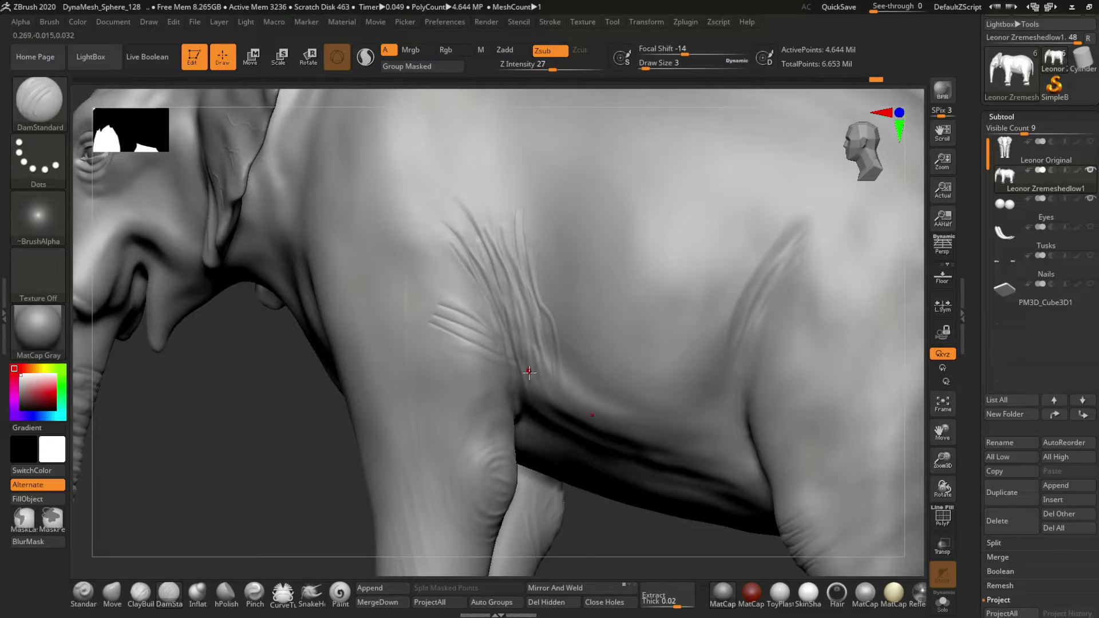
right_drag(529, 372, 530, 383)
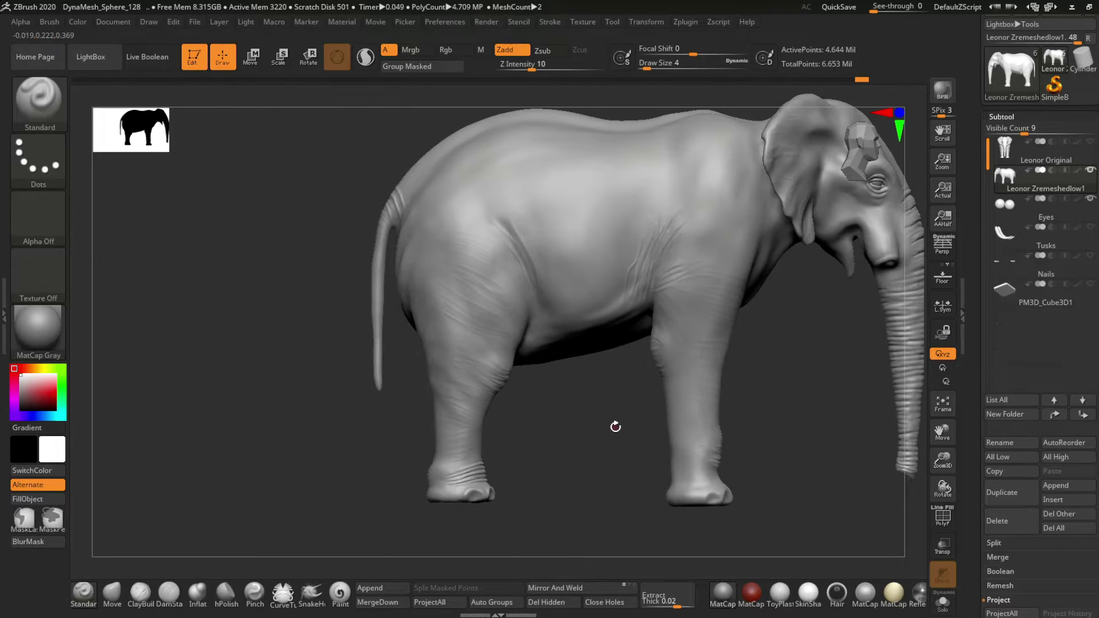
Orbit and zoom around the hindquarters, head, trunk, ear and eye to inspect them
ctrl+right_drag(704, 353, 857, 387)
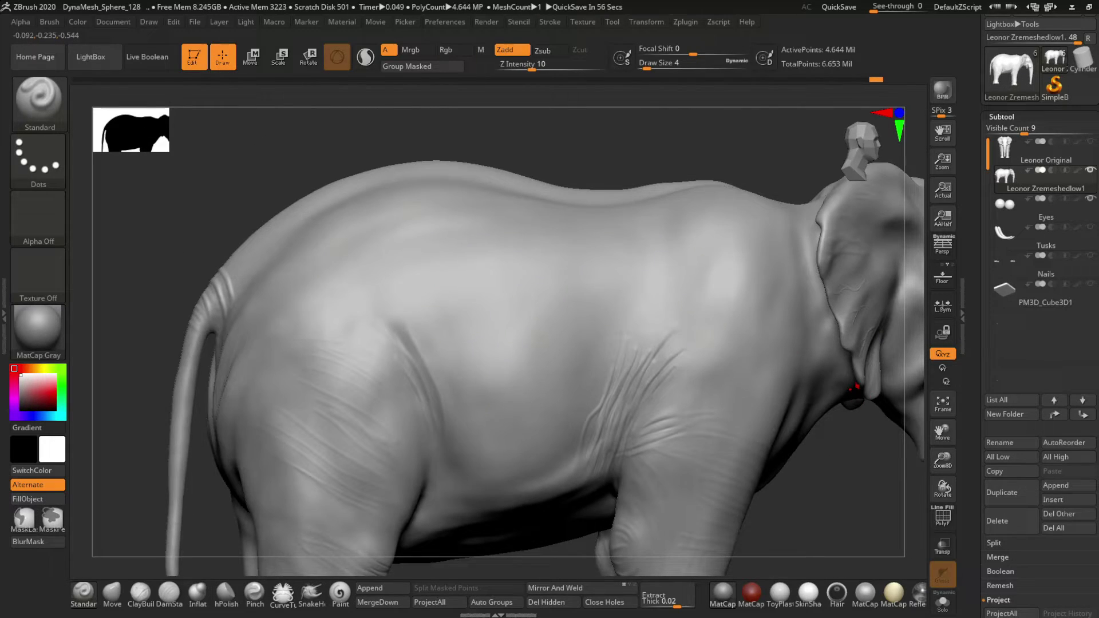
ctrl+right_drag(426, 325, 551, 327)
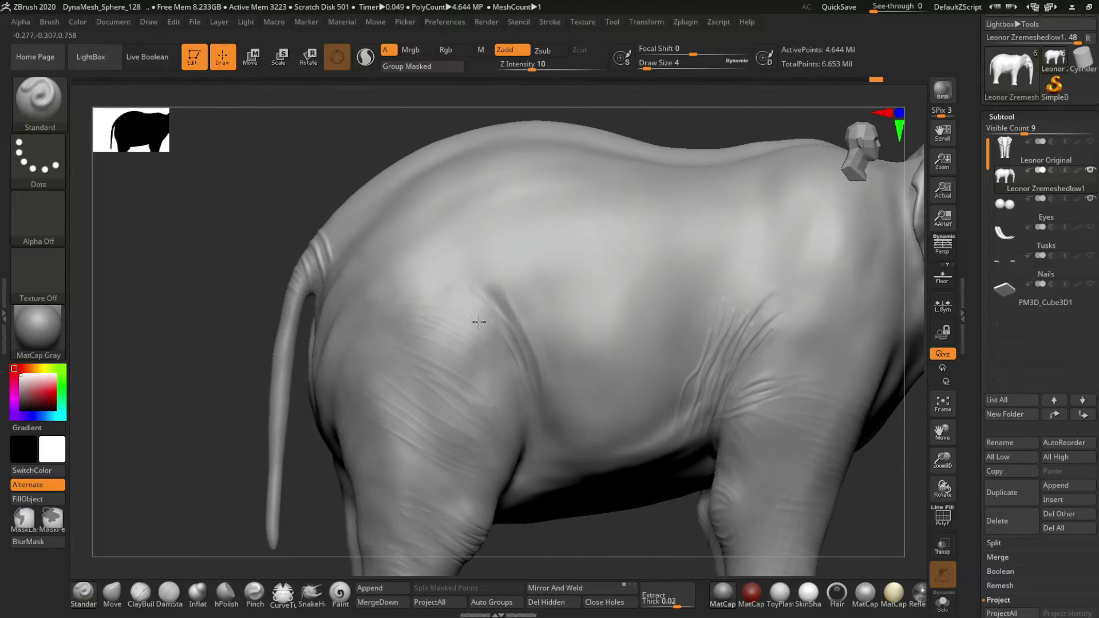
right_drag(447, 309, 494, 343)
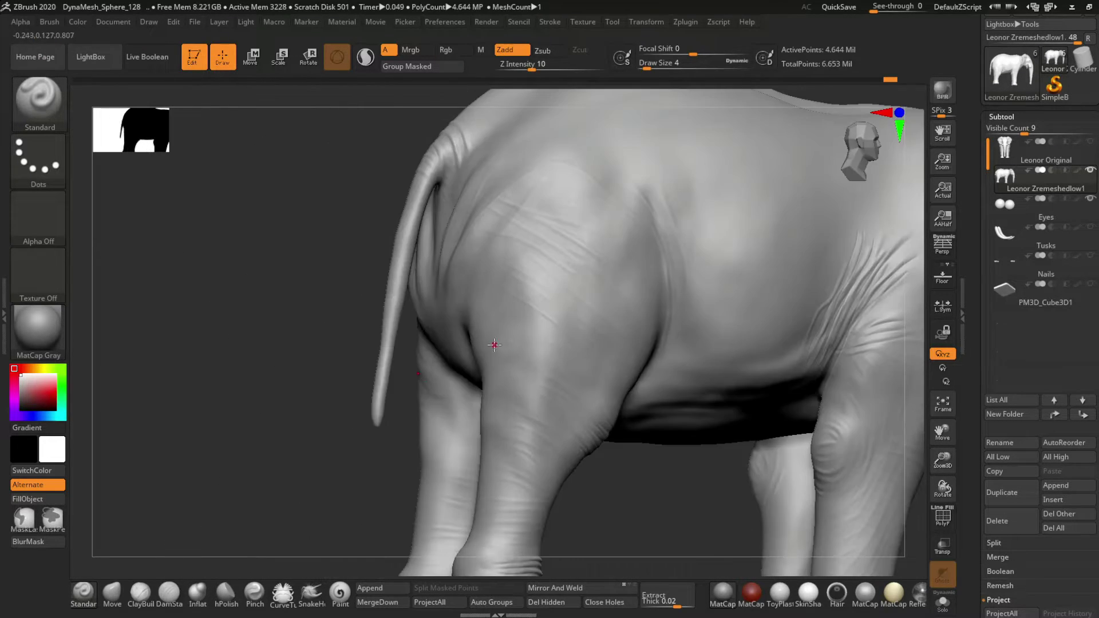
key(f)
mouse_move(611, 326)
ctrl+right_down()
mouse_move(809, 363)
mouse_move(698, 283)
ctrl+right_up()
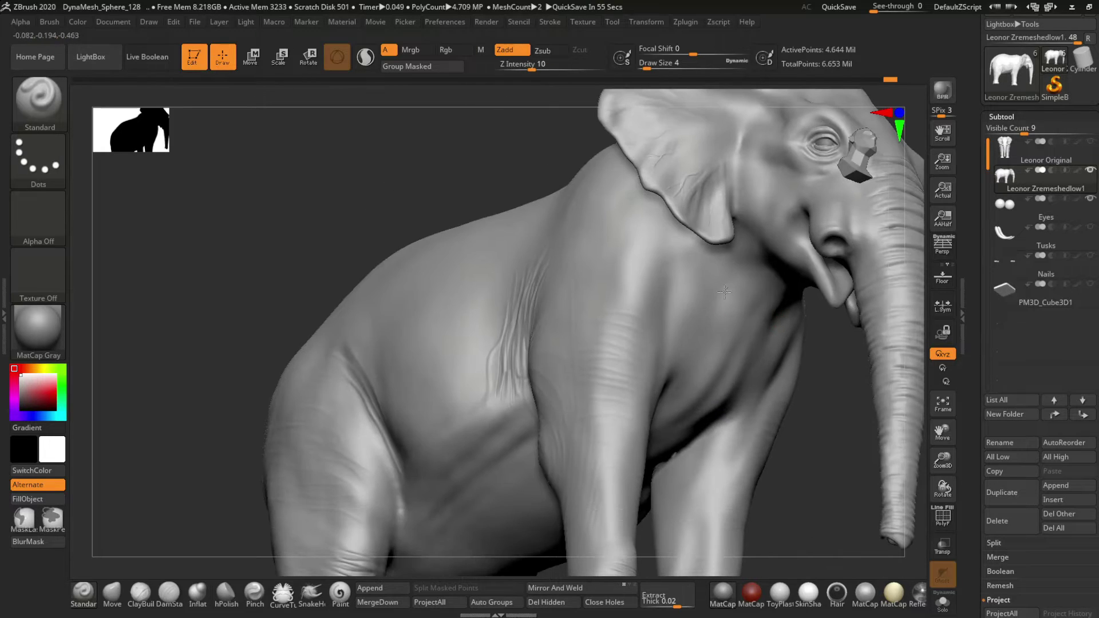
right_drag(853, 323, 675, 331)
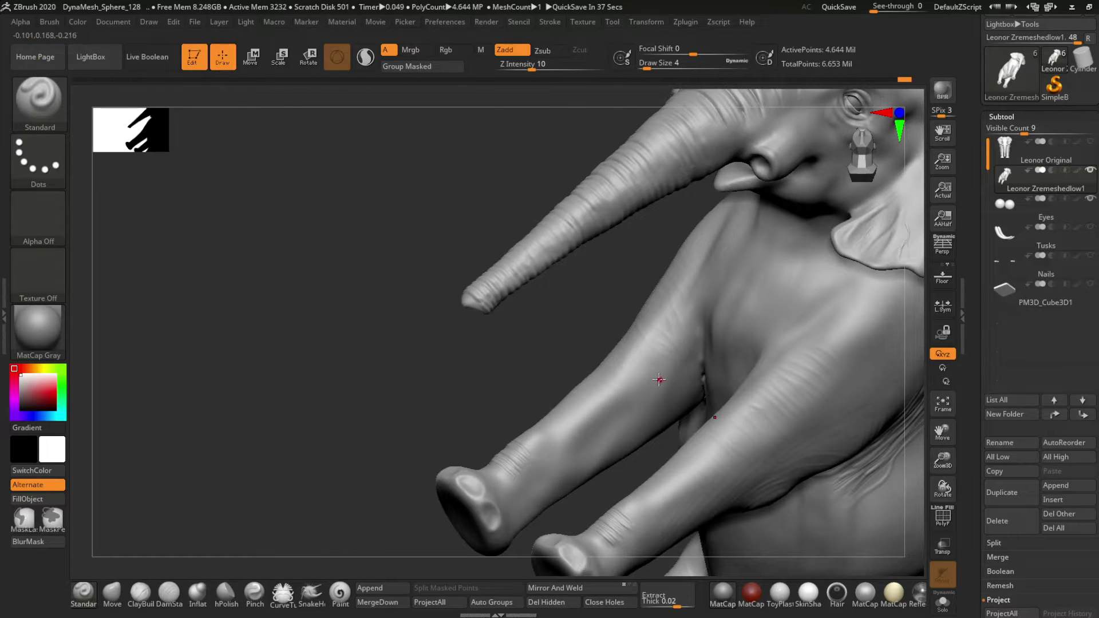
mouse_move(659, 380)
right_down()
mouse_move(632, 412)
mouse_move(674, 330)
mouse_move(740, 363)
mouse_move(633, 314)
right_up()
key(f)
mouse_move(523, 214)
right_down()
mouse_move(671, 232)
mouse_move(702, 265)
mouse_move(488, 371)
mouse_move(559, 184)
mouse_move(587, 277)
mouse_move(733, 268)
right_up()
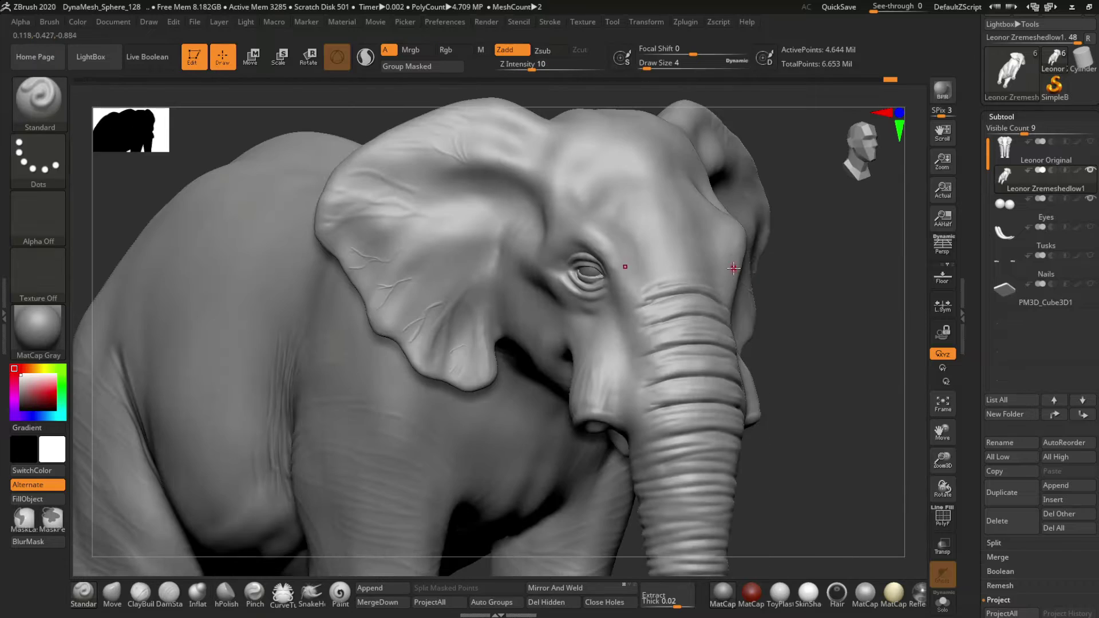
right_drag(885, 281, 546, 316)
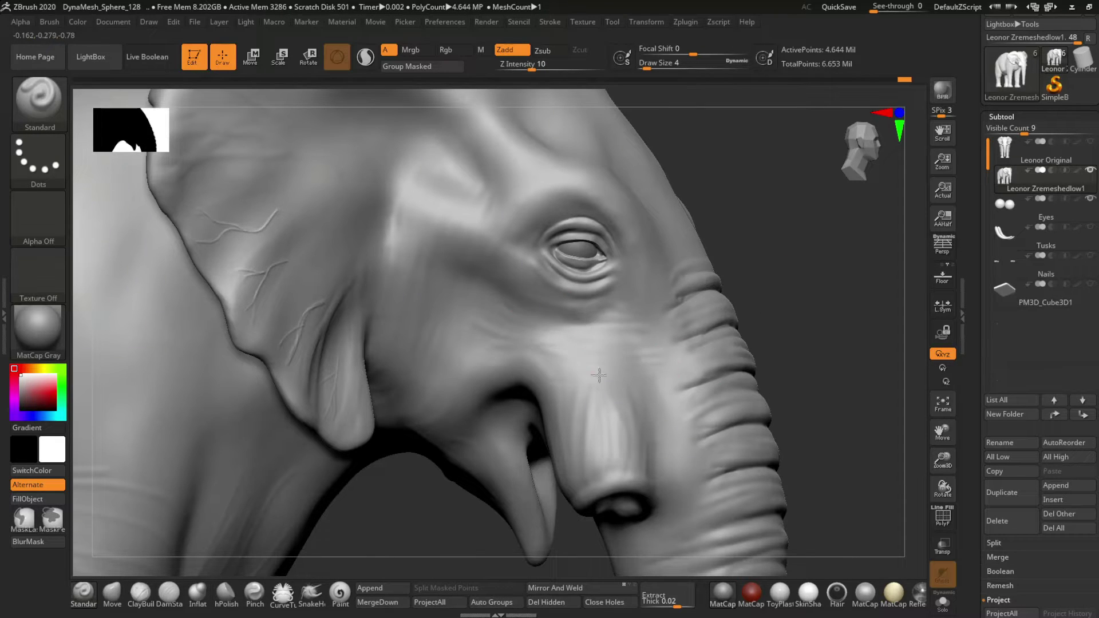
right_drag(599, 375, 666, 421)
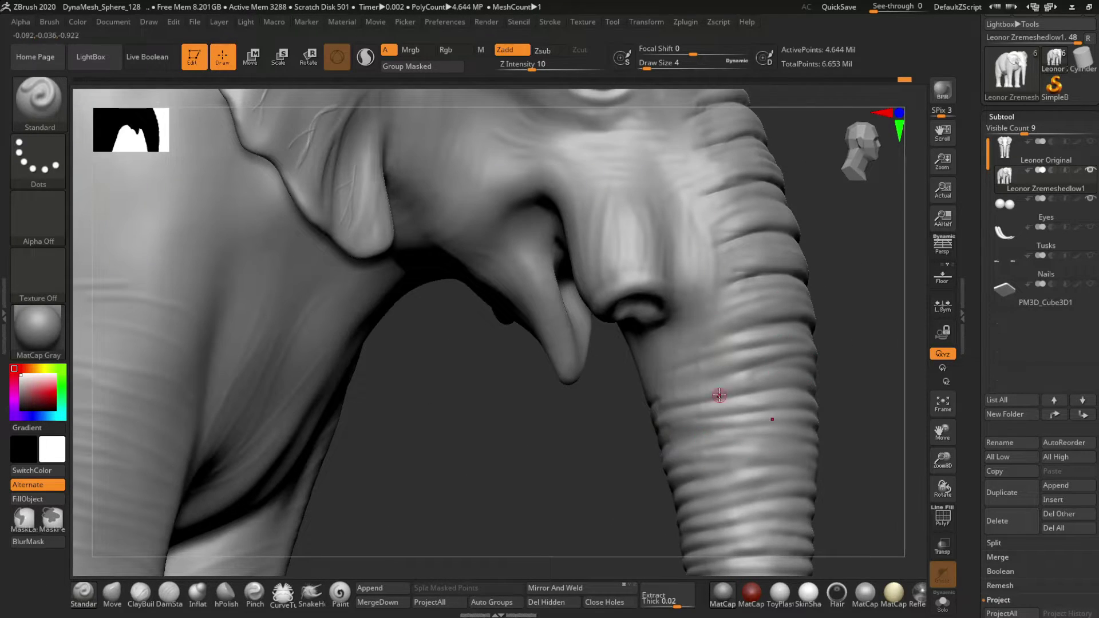
key(f)
ctrl+right_drag(719, 395, 669, 441)
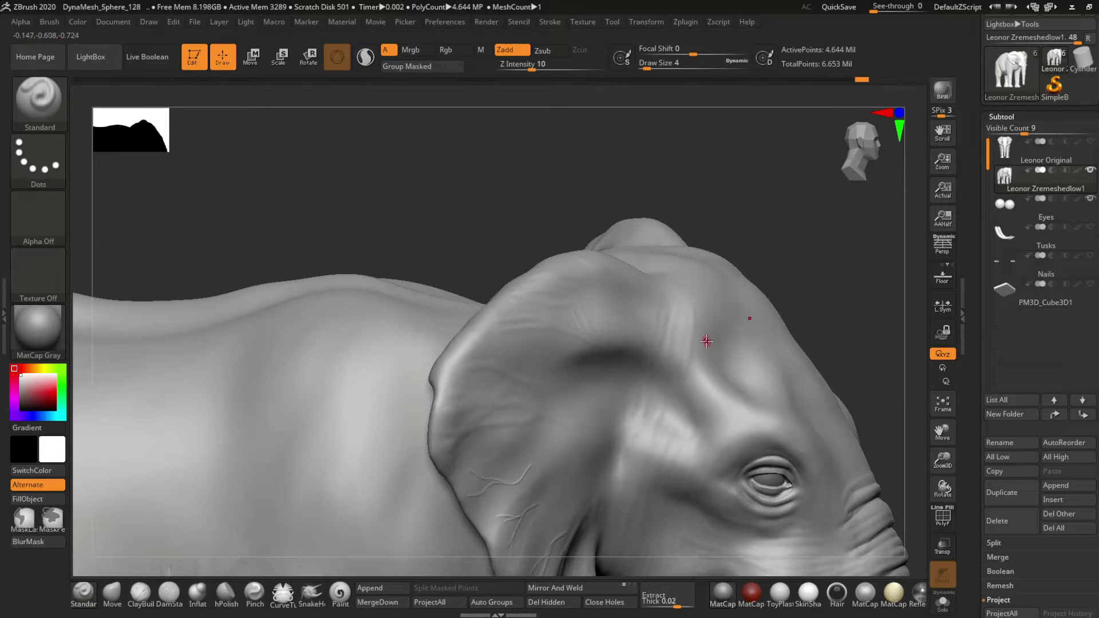
mouse_move(706, 341)
right_down()
mouse_move(663, 319)
mouse_move(630, 350)
mouse_move(665, 328)
mouse_move(645, 299)
mouse_move(767, 250)
mouse_move(702, 304)
mouse_move(671, 398)
right_up()
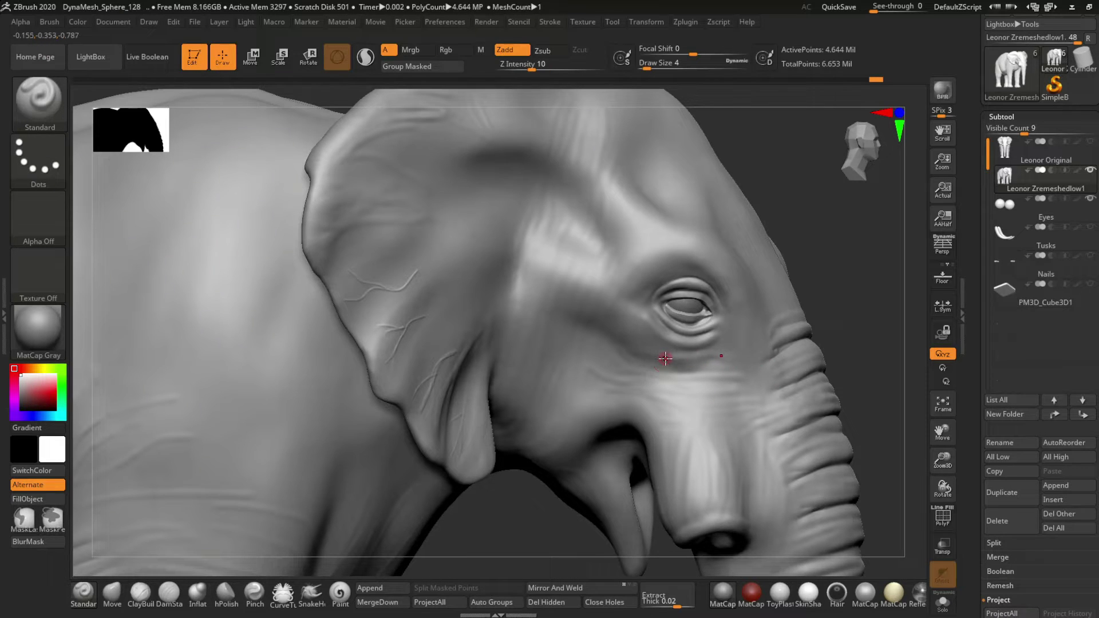
Inspect the shoulder, front legs and full profile, ending at a front three-quarter view
mouse_move(664, 345)
right_down()
mouse_move(722, 339)
mouse_move(685, 416)
mouse_move(570, 366)
mouse_move(592, 344)
mouse_move(627, 212)
mouse_move(659, 229)
mouse_move(646, 274)
right_up()
mouse_move(651, 312)
ctrl+right_down()
mouse_move(630, 286)
mouse_move(641, 297)
mouse_move(613, 313)
ctrl+right_up()
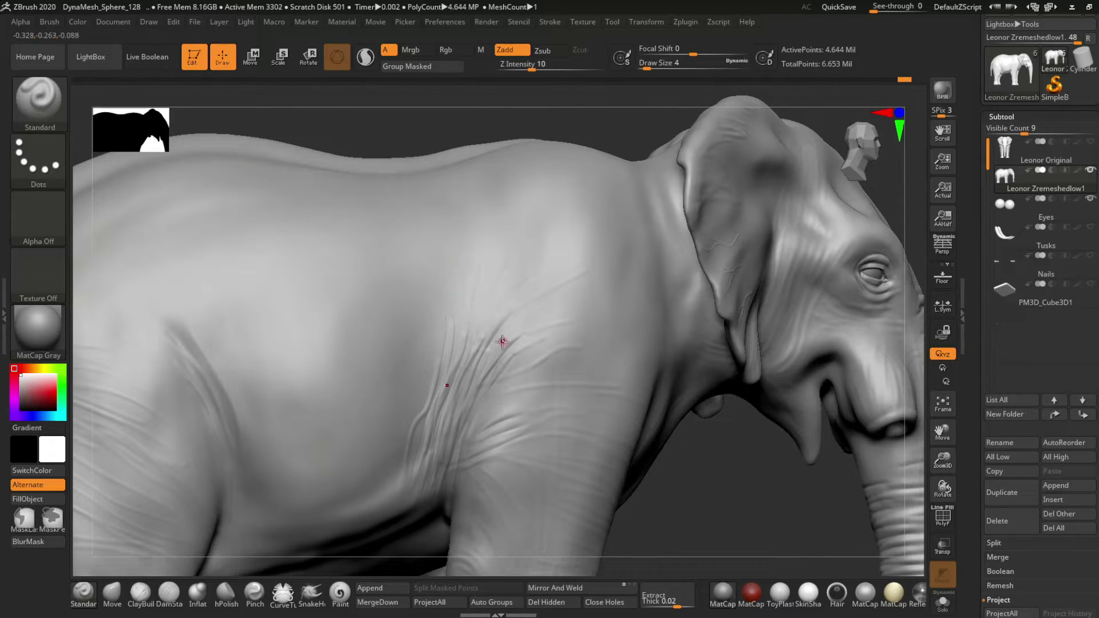
mouse_move(517, 369)
ctrl+right_down()
mouse_move(504, 349)
mouse_move(561, 270)
ctrl+right_up()
alt+right_drag(586, 348, 639, 351)
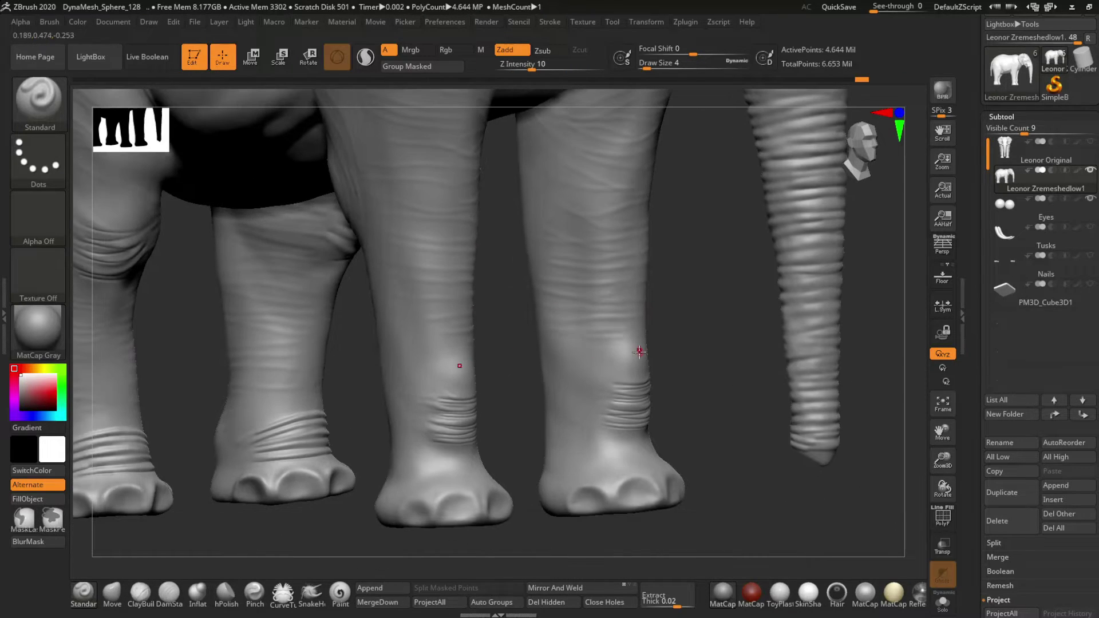
mouse_move(528, 447)
ctrl+right_down()
mouse_move(596, 361)
mouse_move(615, 372)
mouse_move(500, 345)
mouse_move(554, 383)
ctrl+right_up()
mouse_move(554, 204)
ctrl+right_down()
mouse_move(601, 177)
mouse_move(623, 192)
ctrl+right_up()
mouse_move(638, 322)
right_down()
mouse_move(417, 304)
mouse_move(429, 327)
mouse_move(384, 367)
right_up()
key(f)
shift+right_drag(534, 225, 672, 421)
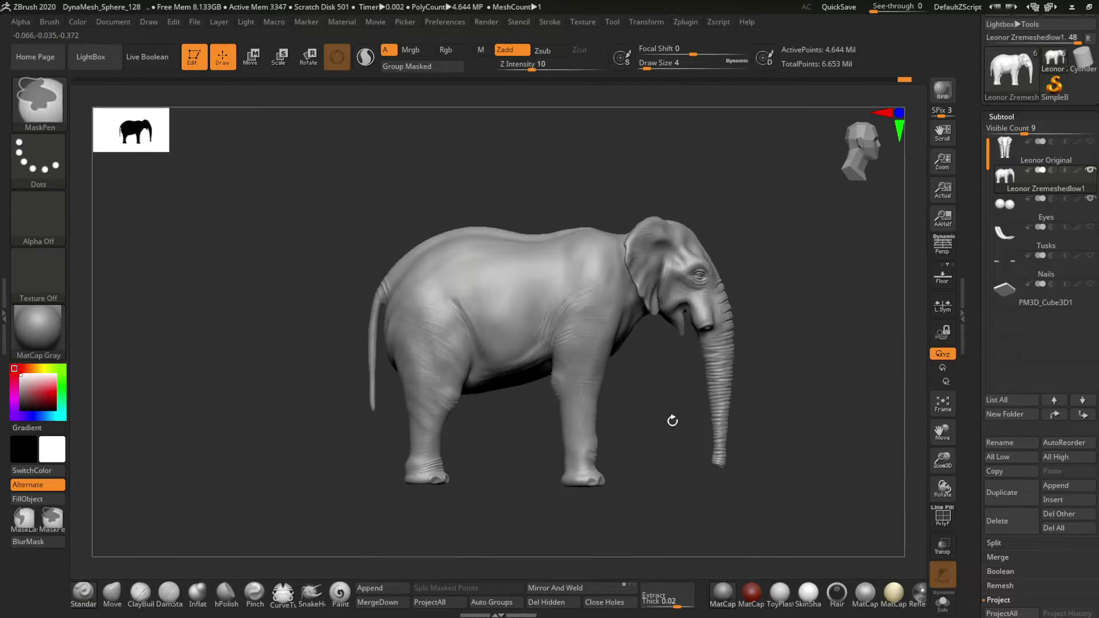
mouse_move(452, 514)
ctrl+right_down()
mouse_move(670, 441)
mouse_move(590, 294)
mouse_move(639, 310)
mouse_move(651, 348)
ctrl+right_up()
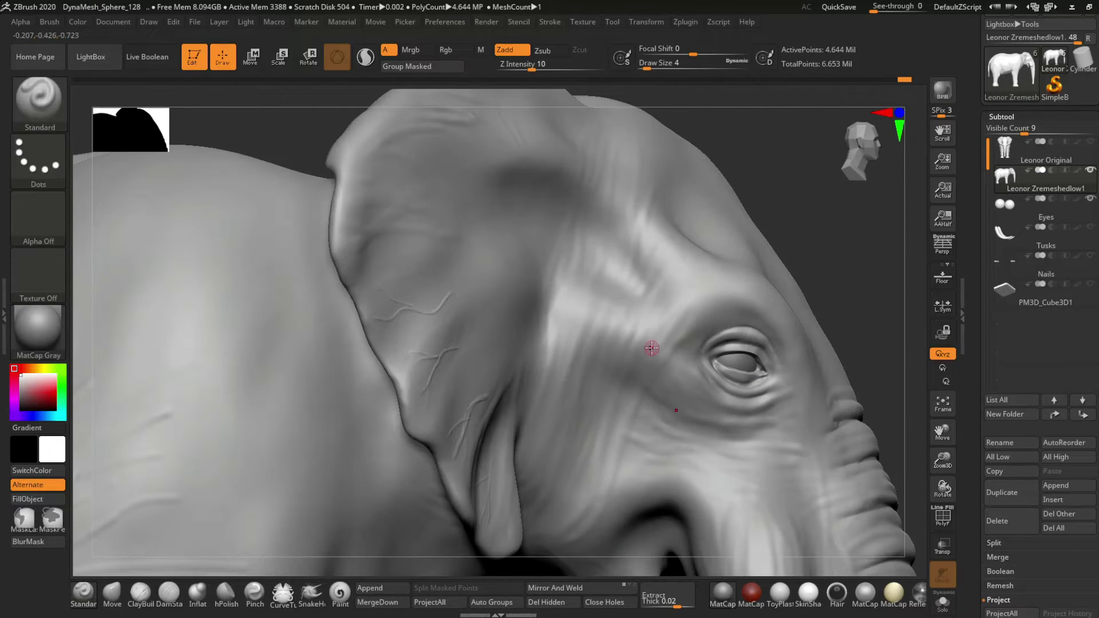
right_drag(564, 463, 542, 460)
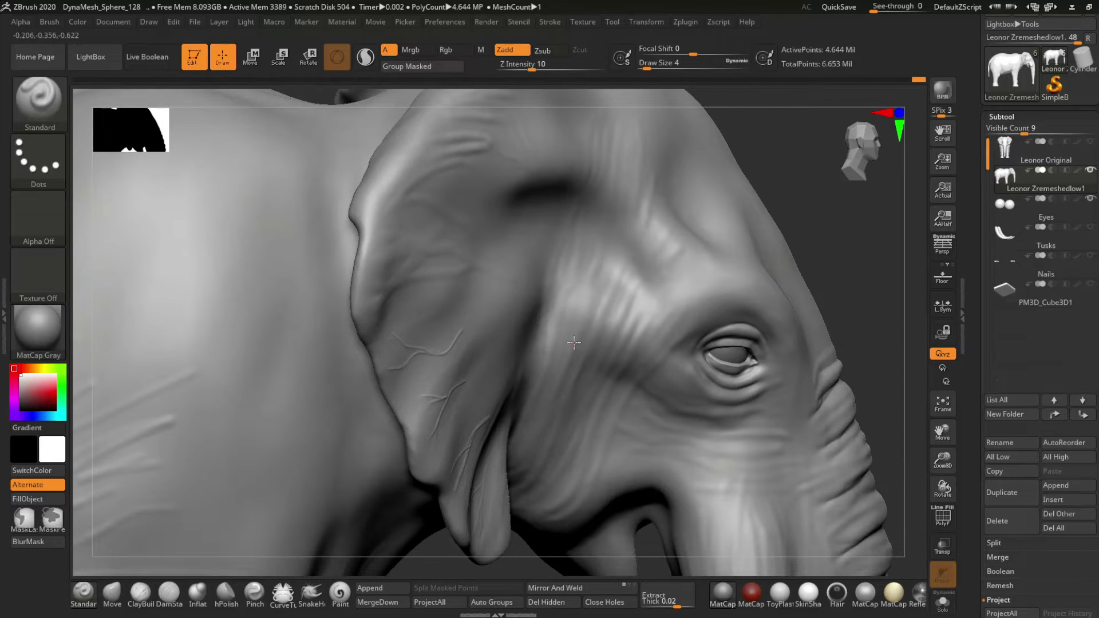
right_drag(573, 342, 676, 230)
right_drag(597, 356, 597, 309)
mouse_move(370, 314)
ctrl+right_down()
mouse_move(630, 474)
mouse_move(611, 299)
ctrl+right_up()
mouse_move(476, 450)
ctrl+right_down()
mouse_move(492, 504)
mouse_move(513, 201)
mouse_move(238, 314)
mouse_move(426, 359)
mouse_move(240, 320)
ctrl+right_up()
Orbit from the body to the front feet and head, raising the skin brush's Z Intensity to 8
click(38, 103)
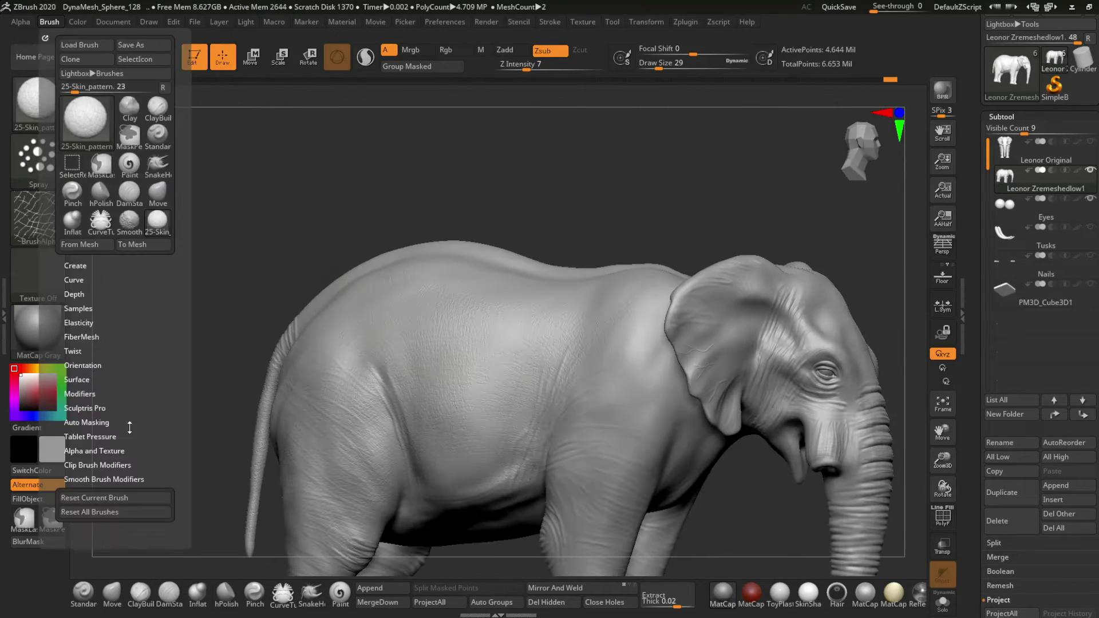
mouse_move(664, 355)
ctrl+right_down()
mouse_move(664, 417)
mouse_move(723, 322)
mouse_move(741, 422)
mouse_move(655, 433)
mouse_move(423, 387)
mouse_move(520, 405)
mouse_move(717, 375)
mouse_move(722, 287)
ctrl+right_up()
mouse_move(634, 384)
right_down()
mouse_move(664, 401)
mouse_move(694, 373)
mouse_move(592, 229)
mouse_move(692, 420)
mouse_move(605, 463)
mouse_move(234, 312)
mouse_move(515, 343)
mouse_move(737, 294)
right_up()
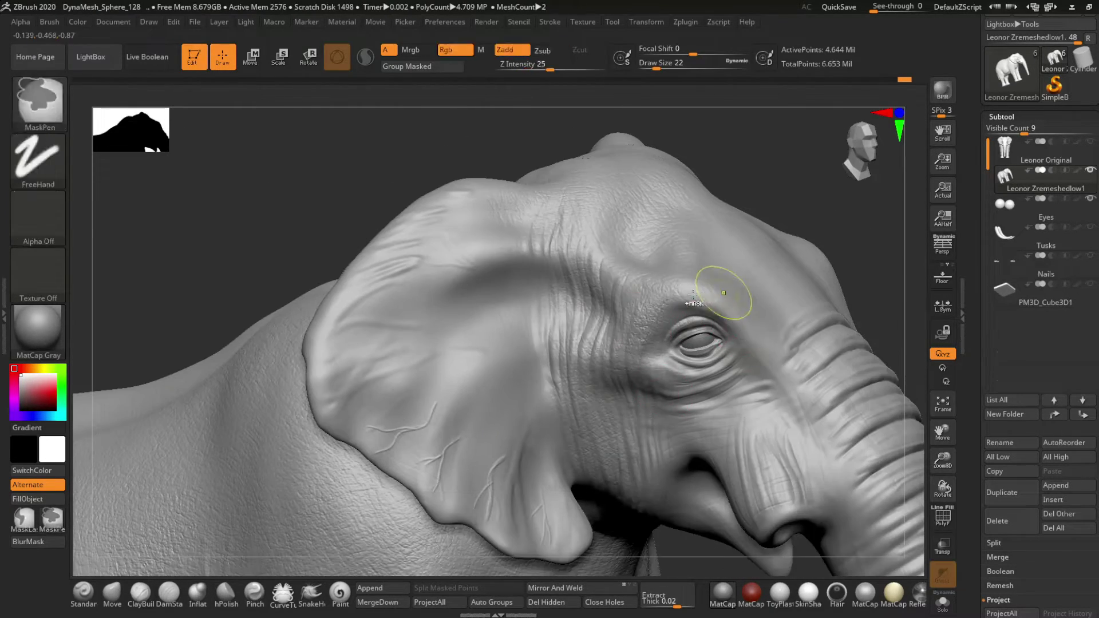
right_drag(693, 395, 705, 244)
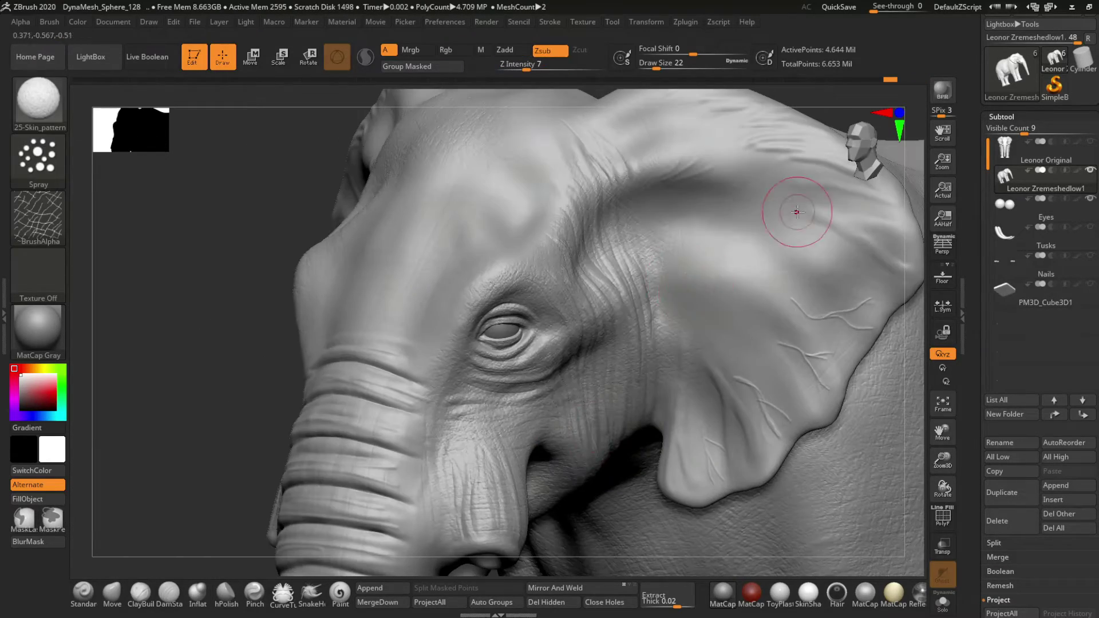
key(space)
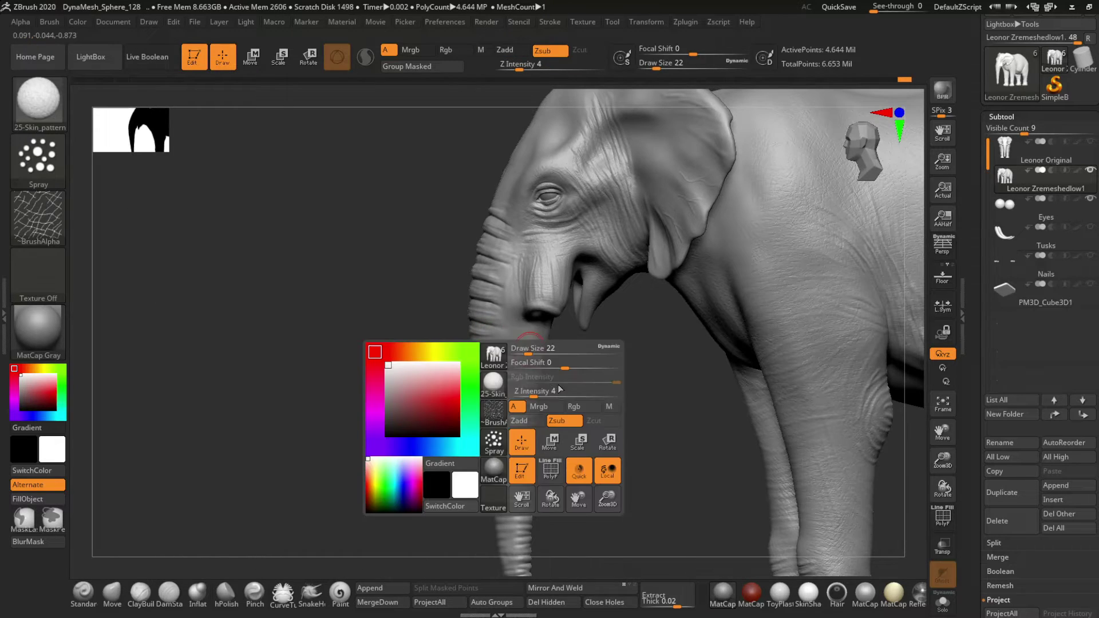
mouse_move(517, 397)
mouse_down()
mouse_move(621, 353)
mouse_move(612, 327)
mouse_move(650, 208)
mouse_move(526, 293)
mouse_up()
Orbit from the underside up to the head, back and ear for the next texture pass
mouse_move(533, 352)
mouse_down()
mouse_move(422, 285)
mouse_move(533, 374)
mouse_up()
mouse_move(570, 165)
mouse_down()
mouse_move(719, 341)
mouse_move(626, 318)
mouse_up()
mouse_move(541, 362)
mouse_down()
mouse_move(400, 320)
mouse_move(326, 274)
mouse_move(245, 290)
mouse_move(286, 367)
mouse_up()
key(space)
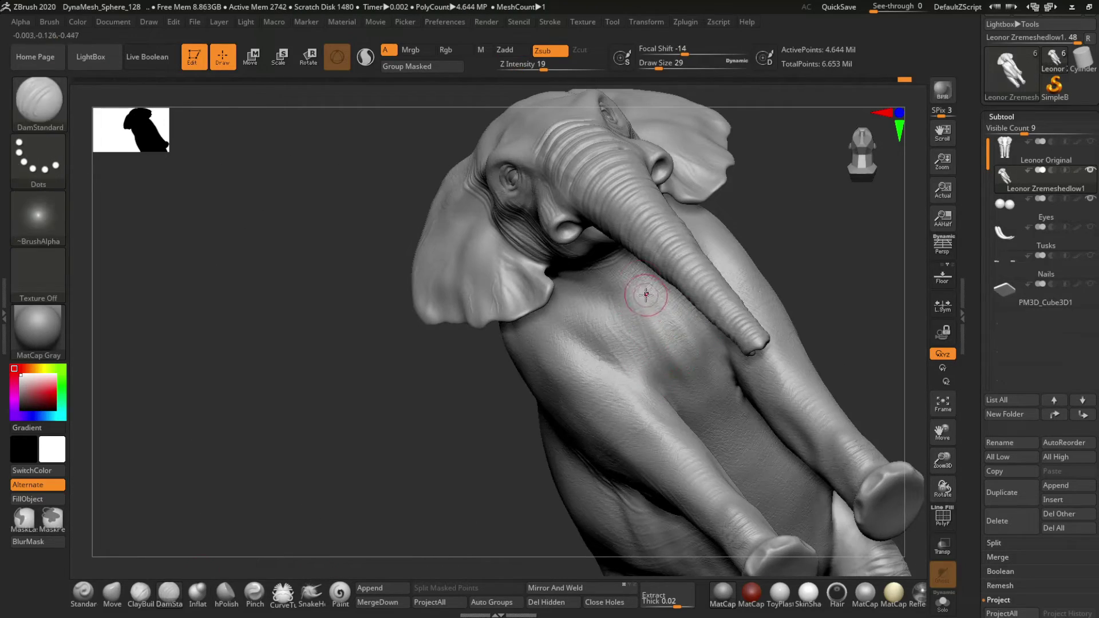
Raise the skin-pattern brush Z Intensity to 10 for the back and legs
key(space)
text(8)
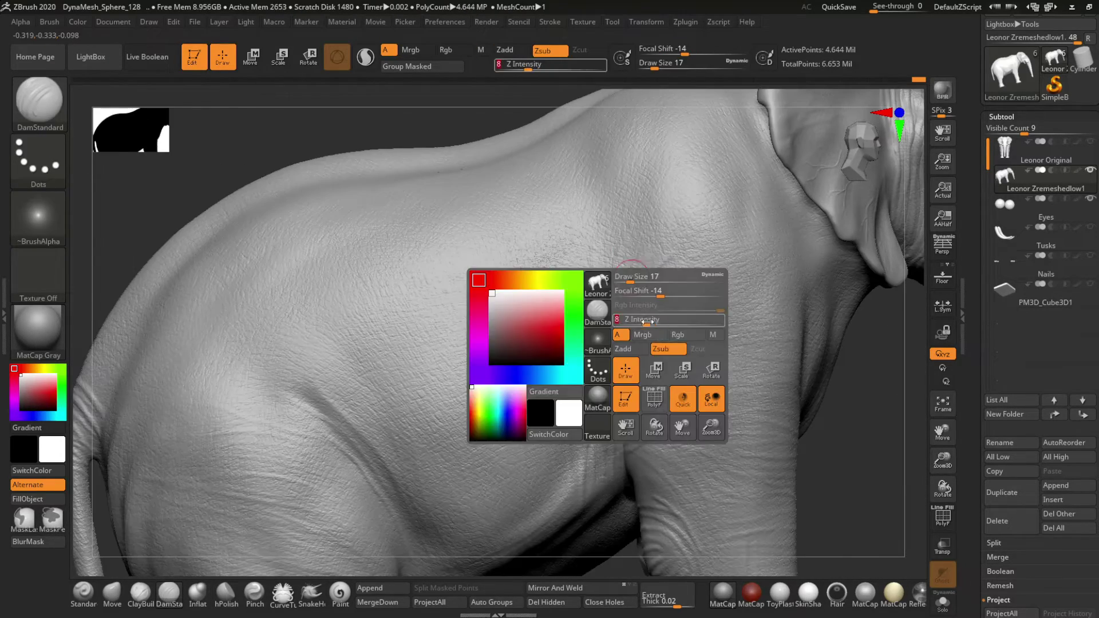
drag(648, 321, 649, 322)
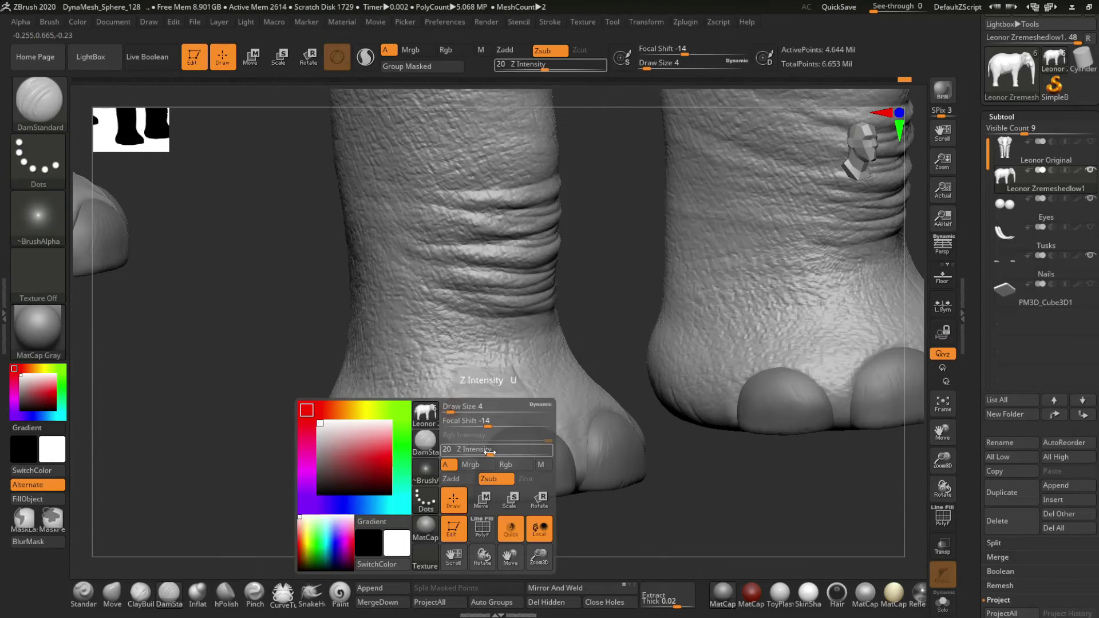
Set brush strength to 23 and orbit around the foot to the other leg
drag(489, 451, 496, 452)
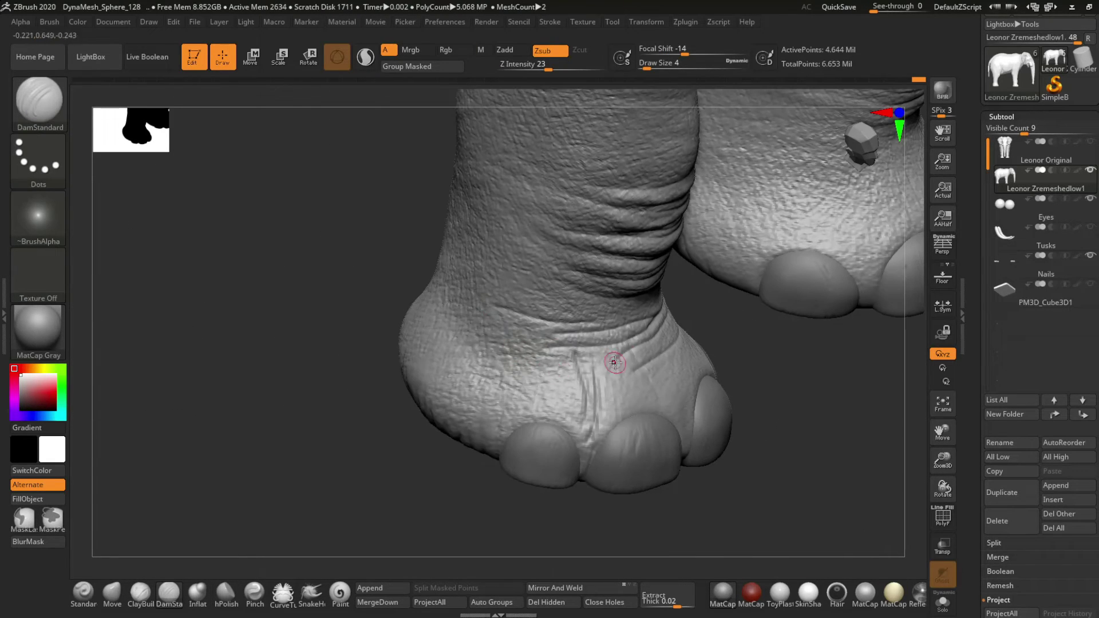
drag(560, 359, 520, 351)
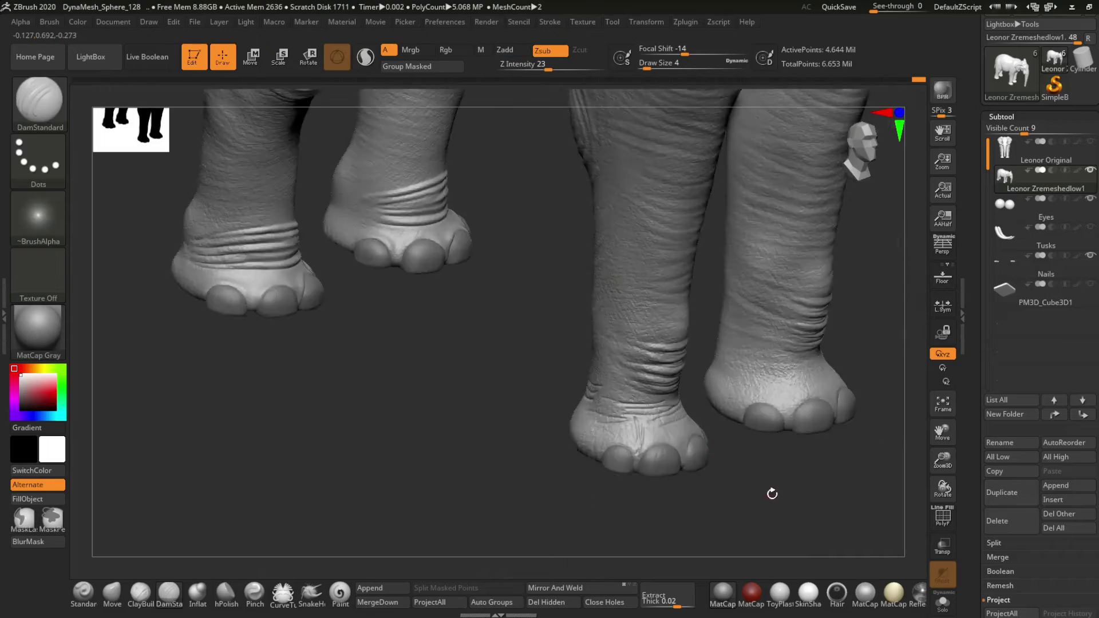